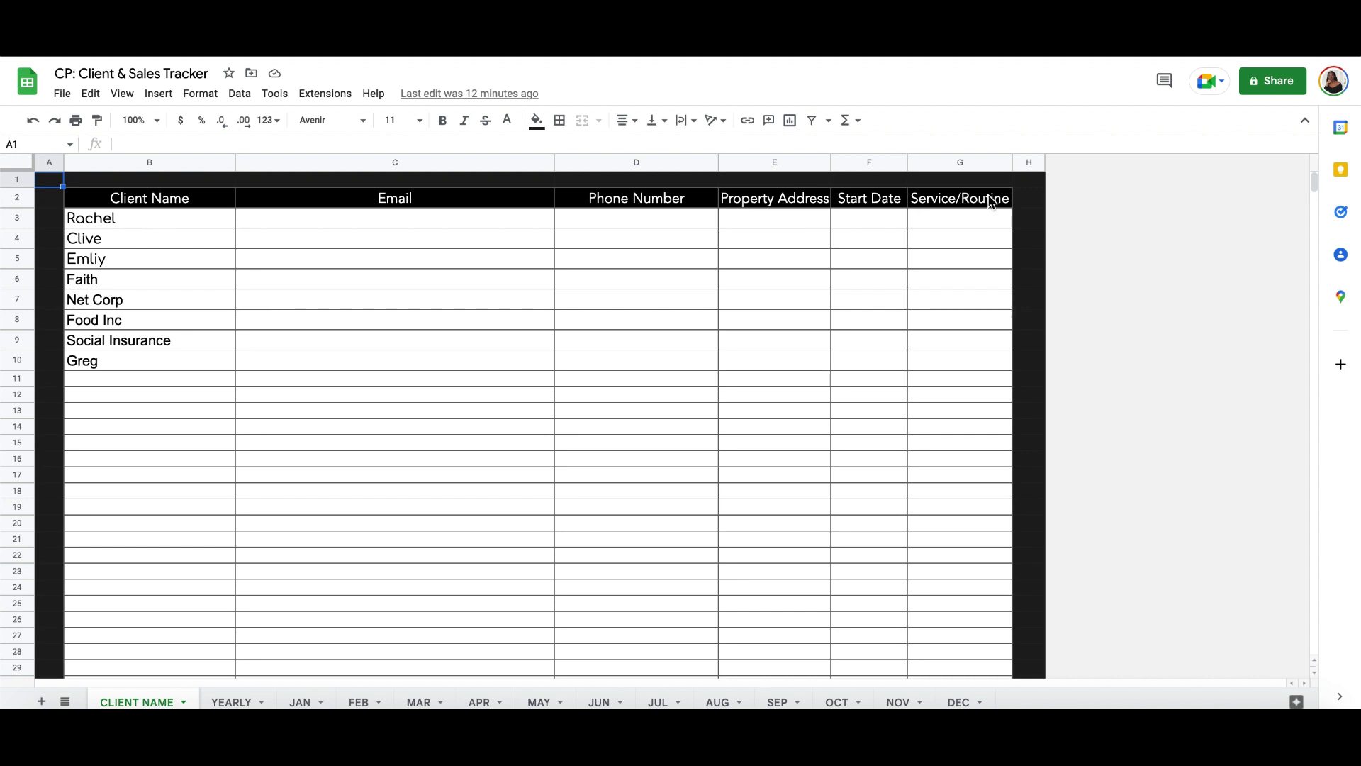
Review the client list and its email, phone, property address, start date and service columns on the CLIENT NAME sheet.
right_click(985, 201)
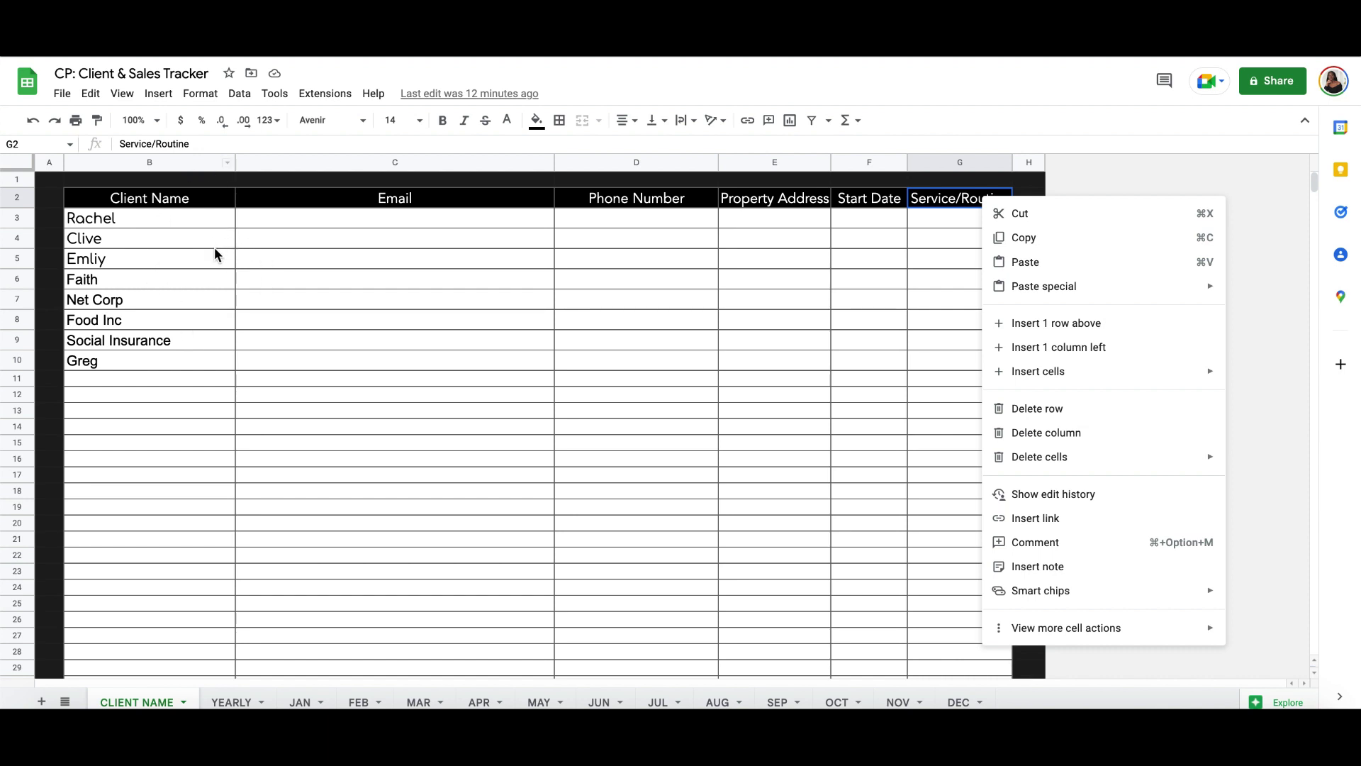
click(348, 263)
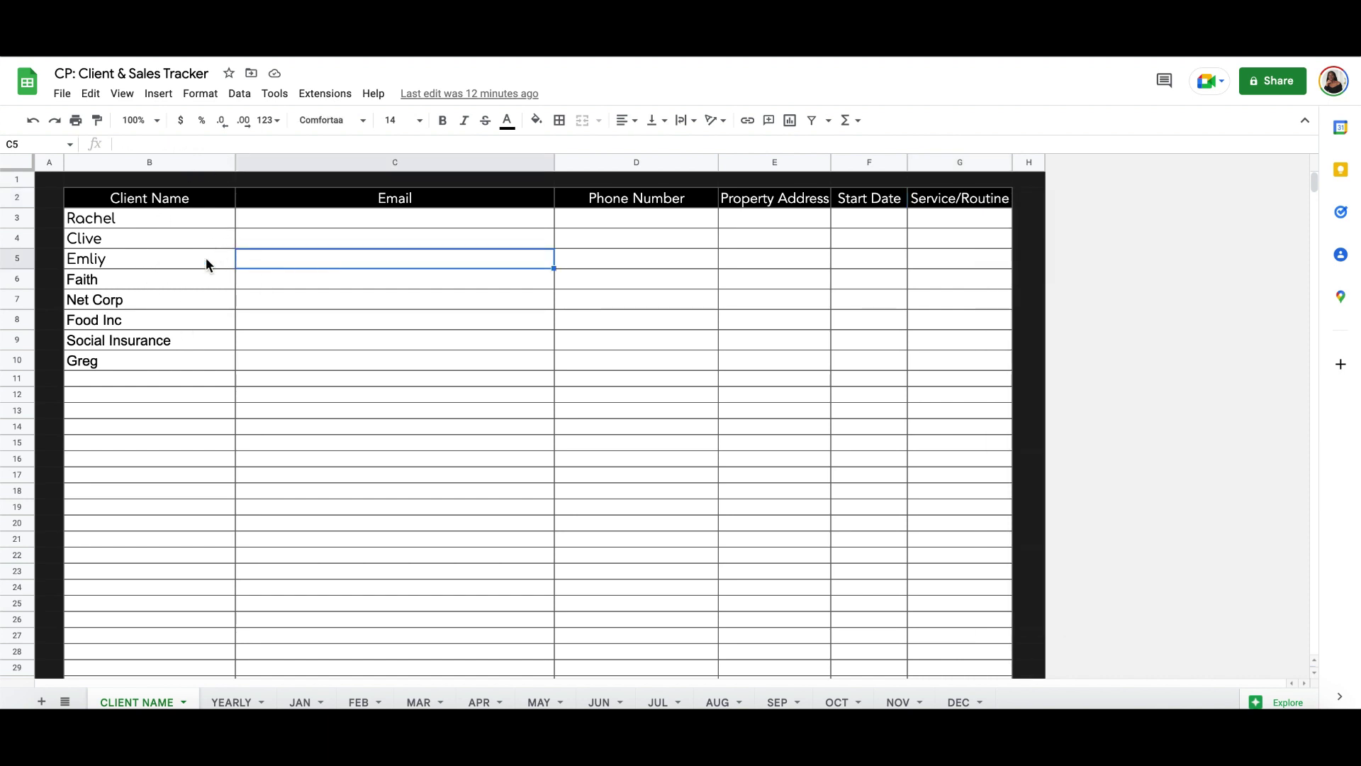
click(191, 224)
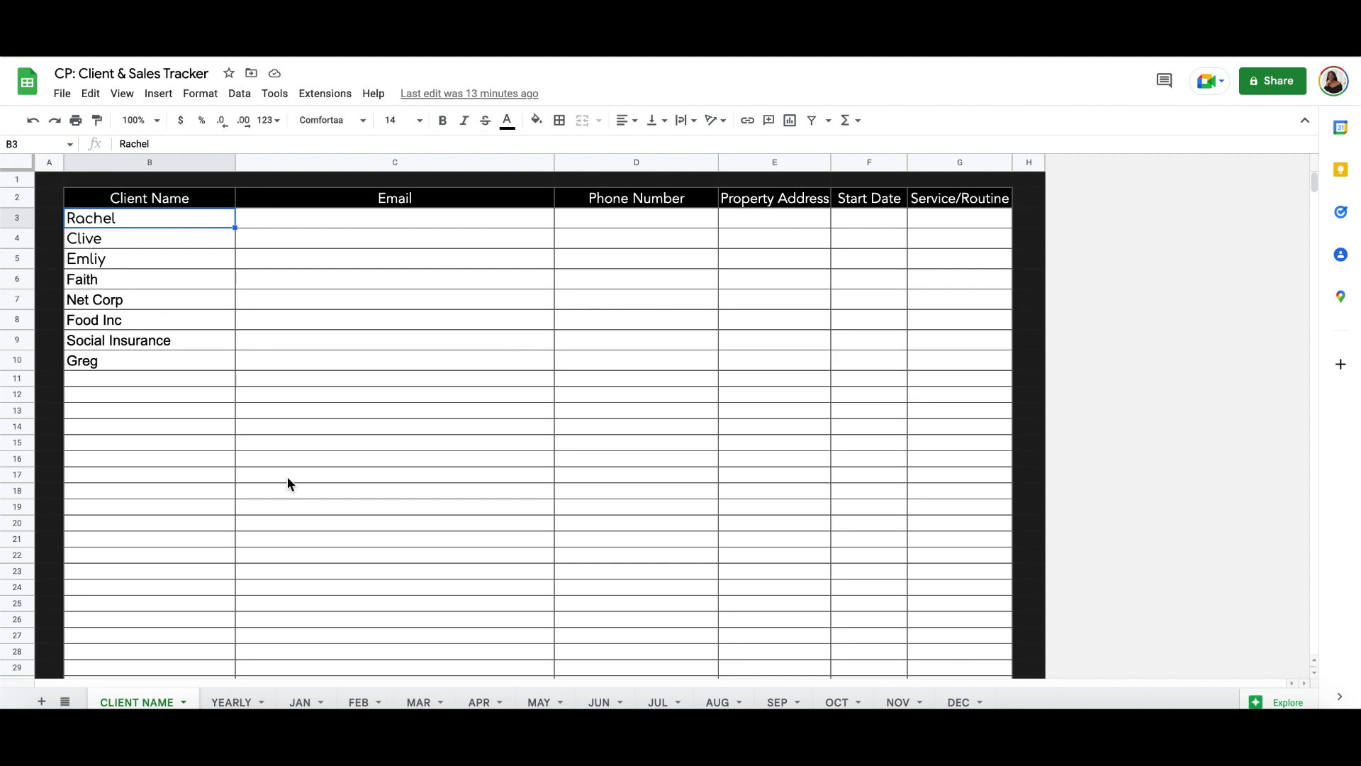
scroll(265, 648, down, 2)
Open the YEARLY sheet and inspect the Monthly Goal table's yearly goal and January budget formula.
click(231, 701)
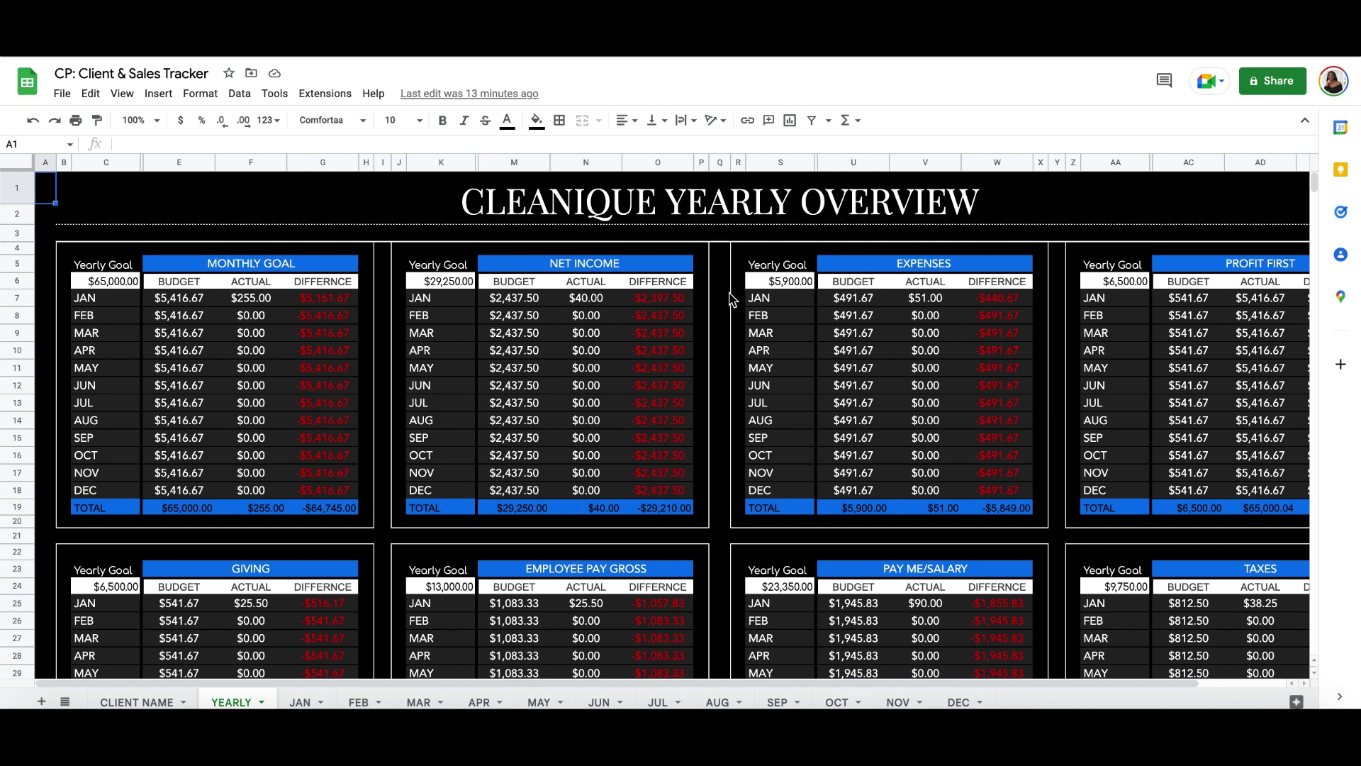
scroll(725, 314, down, 1)
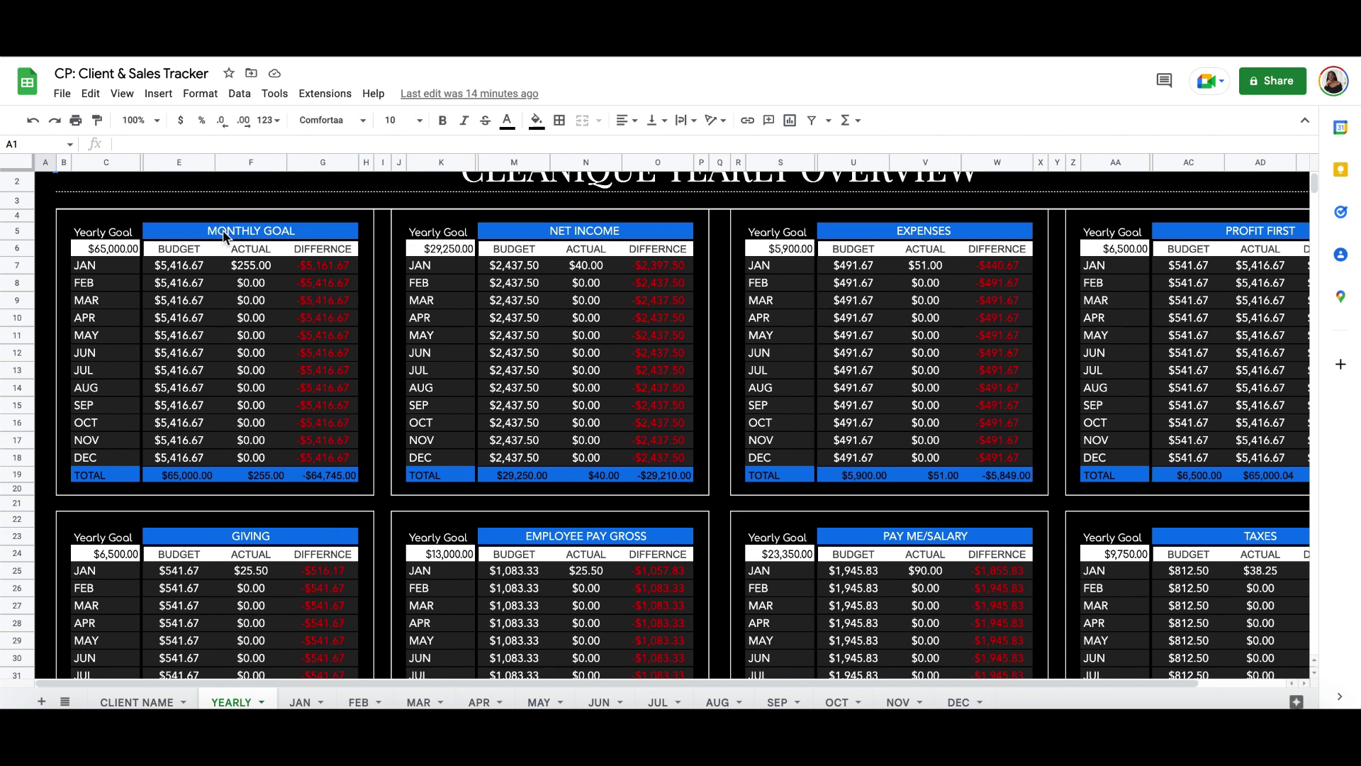
scroll(234, 238, up, 1)
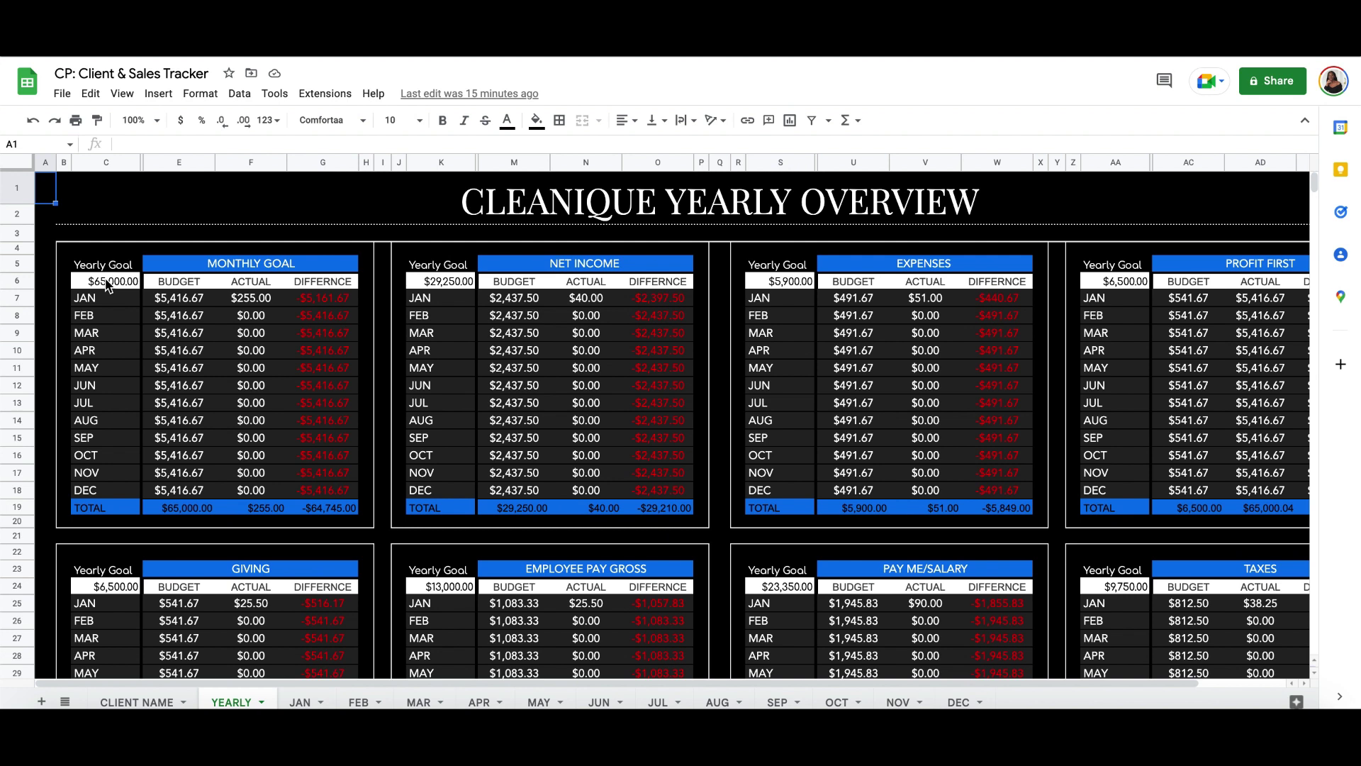
click(183, 303)
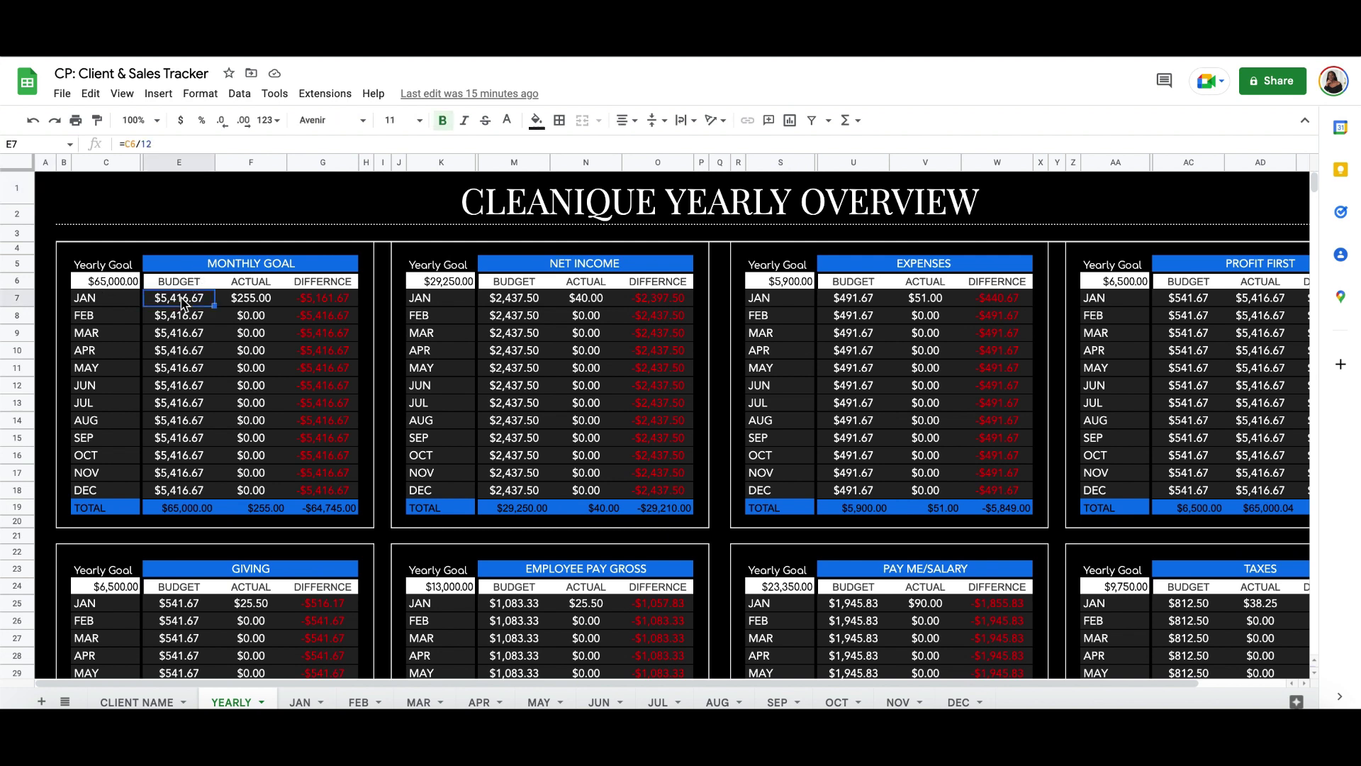
double_click(180, 296)
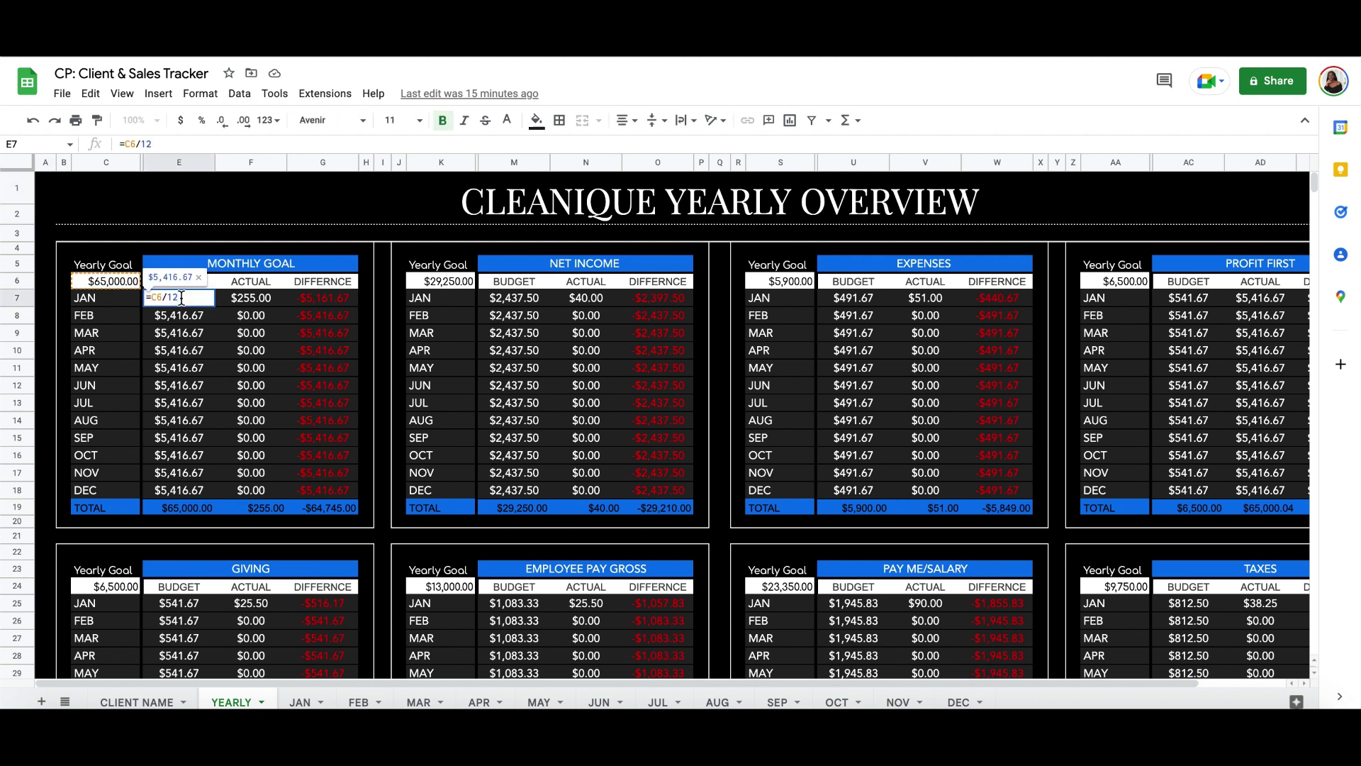
click(112, 282)
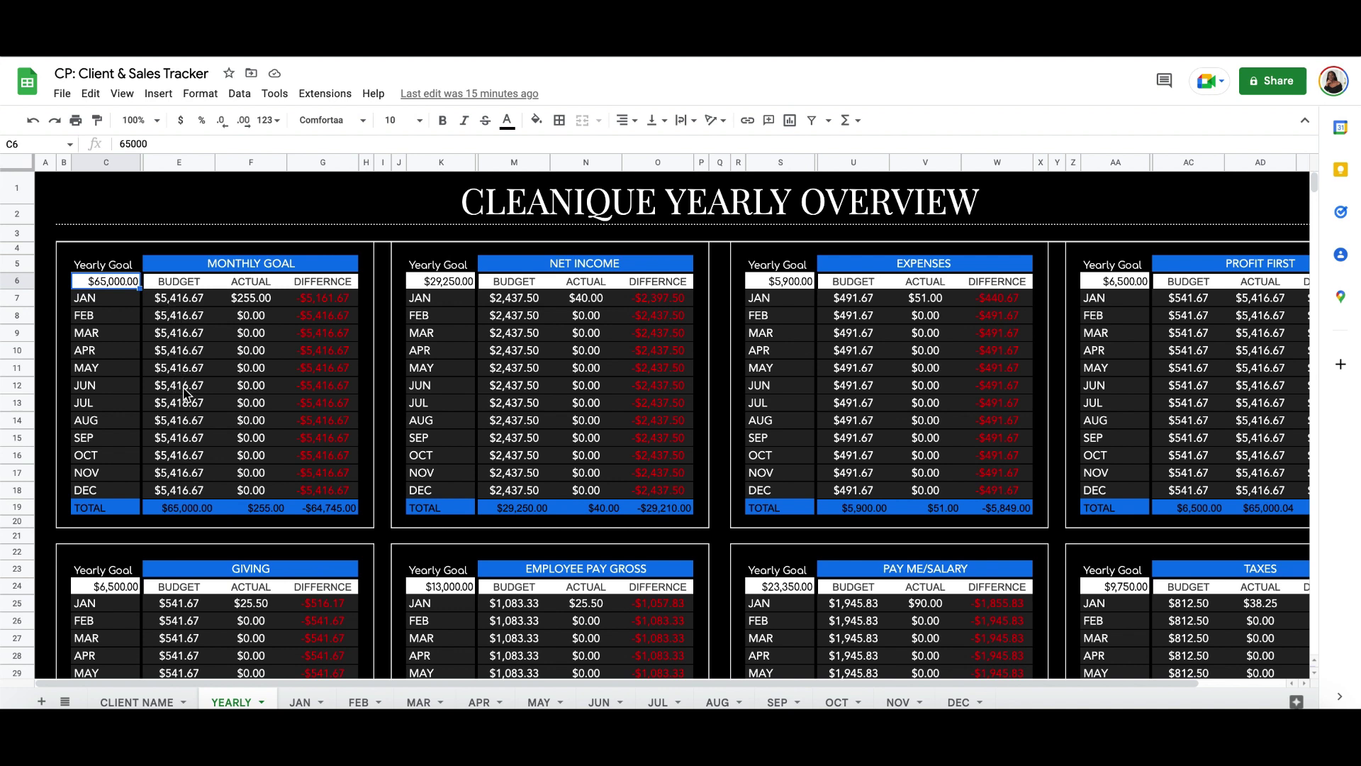
click(162, 303)
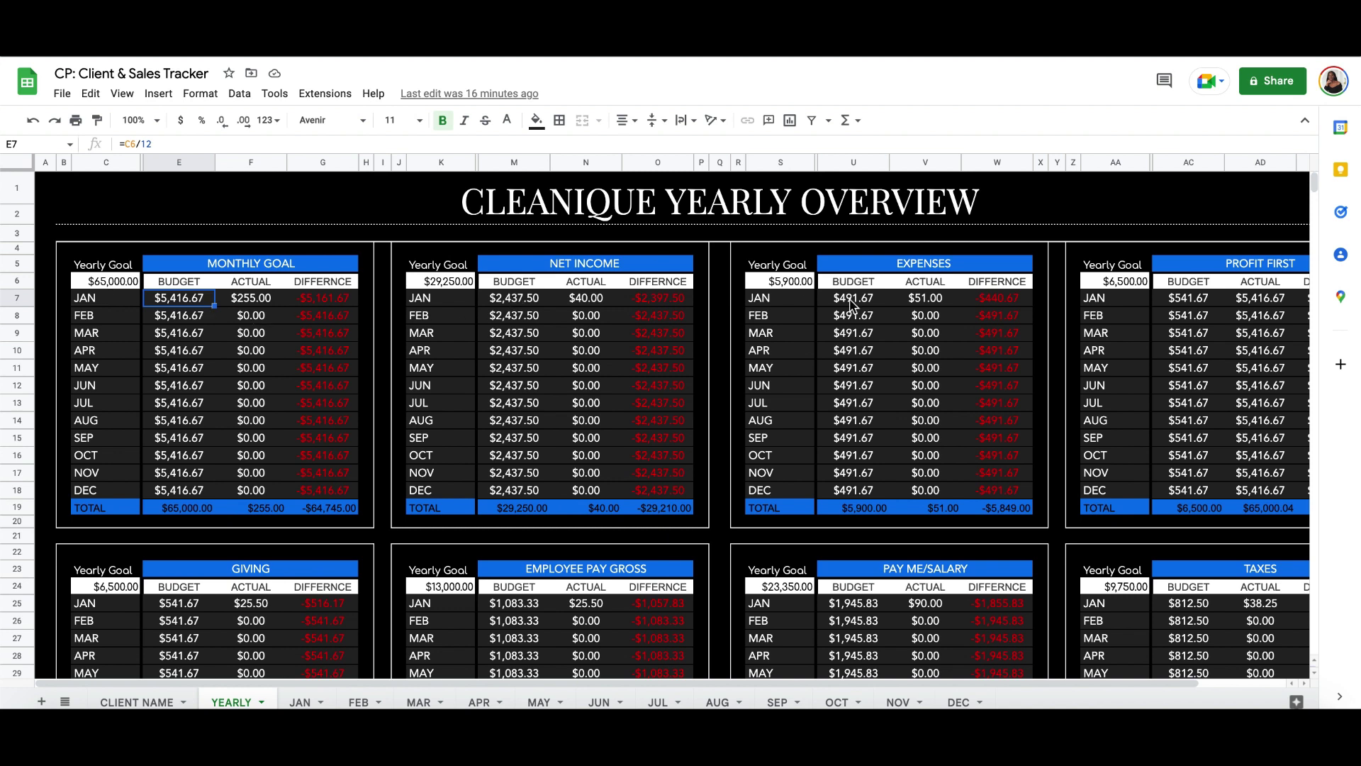
Examine the Net Income table and the Employee Pay Gross table beneath it.
click(594, 266)
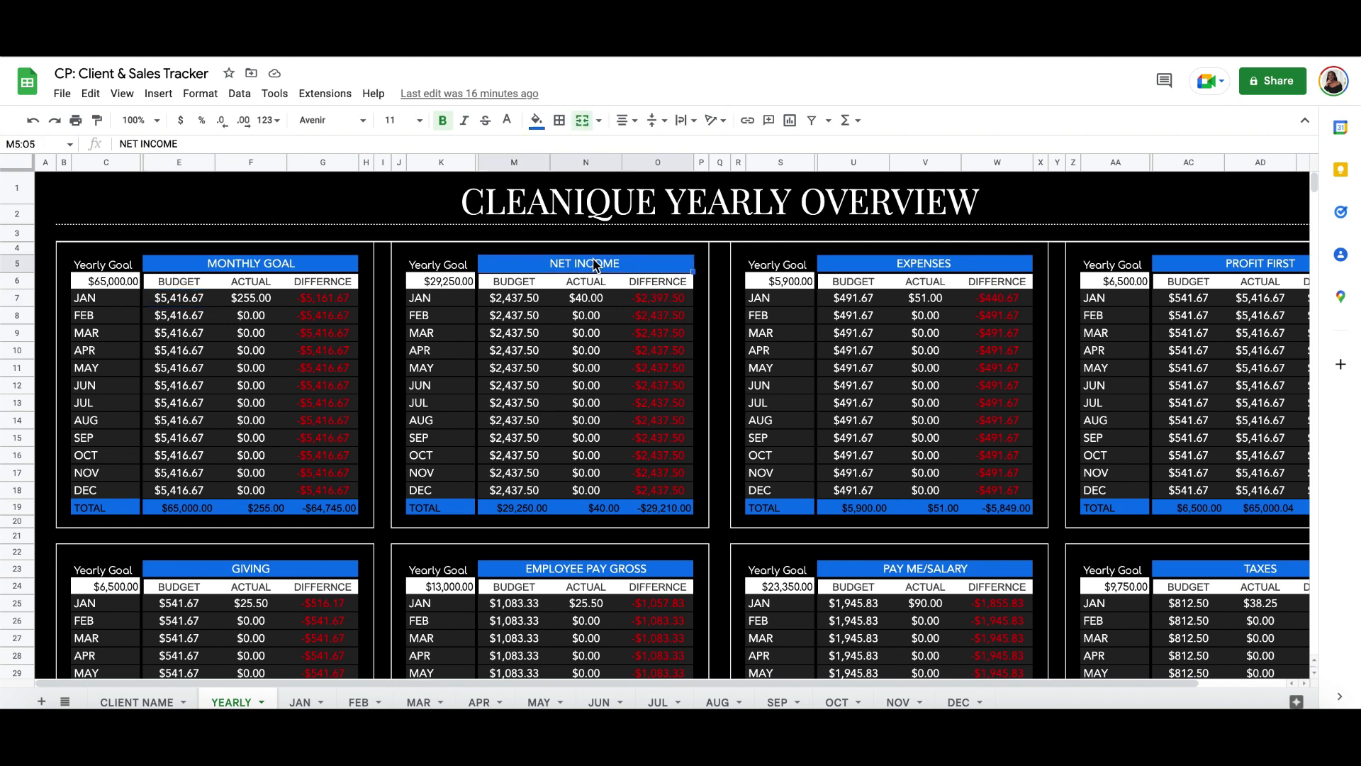
scroll(594, 265, down, 1)
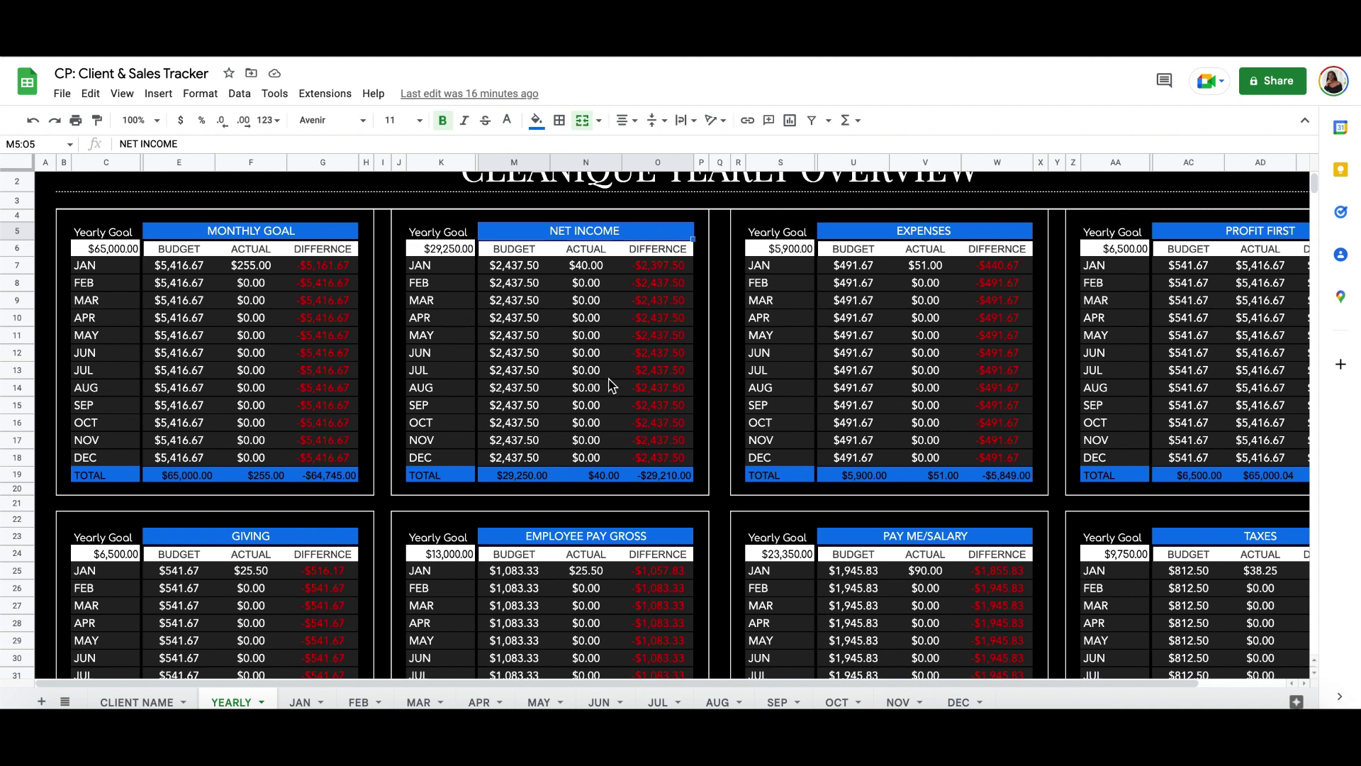
scroll(607, 382, up, 1)
scroll(588, 418, down, 3)
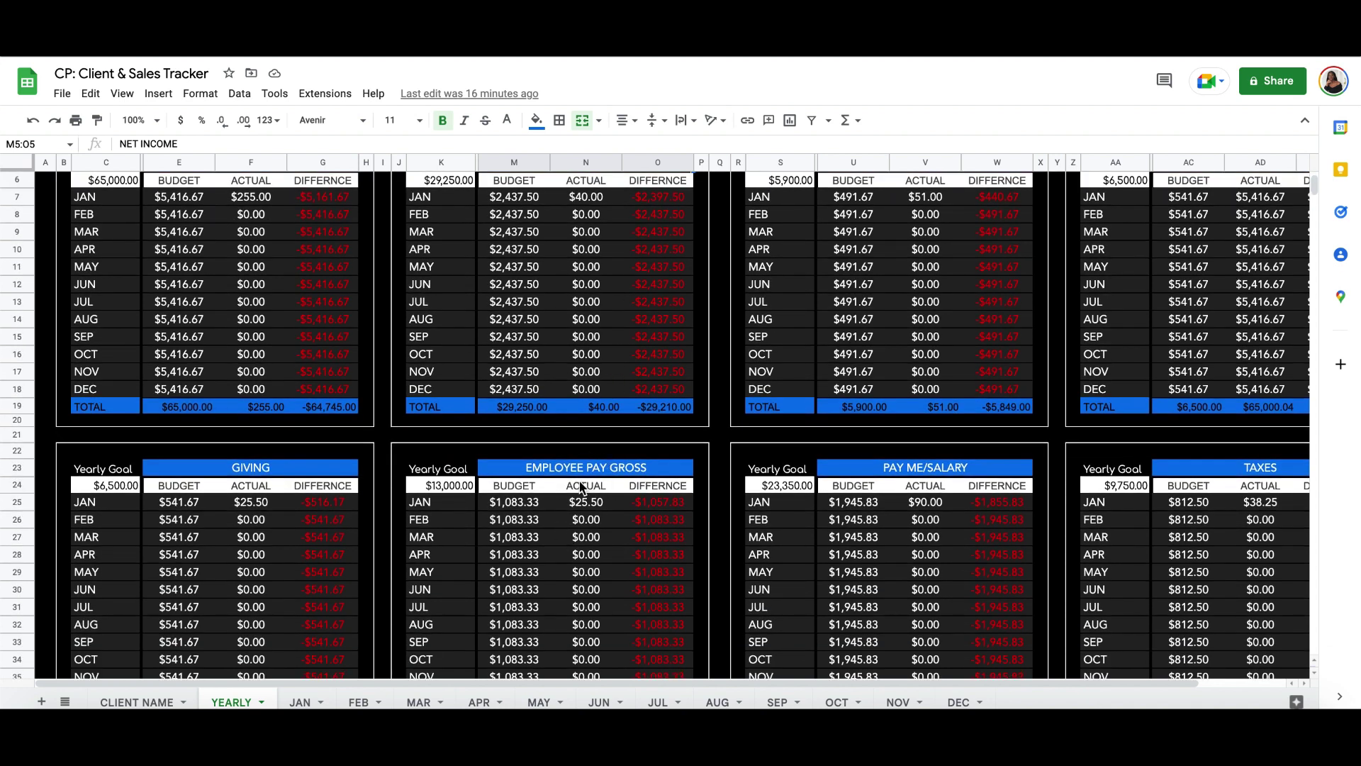
scroll(602, 496, up, 2)
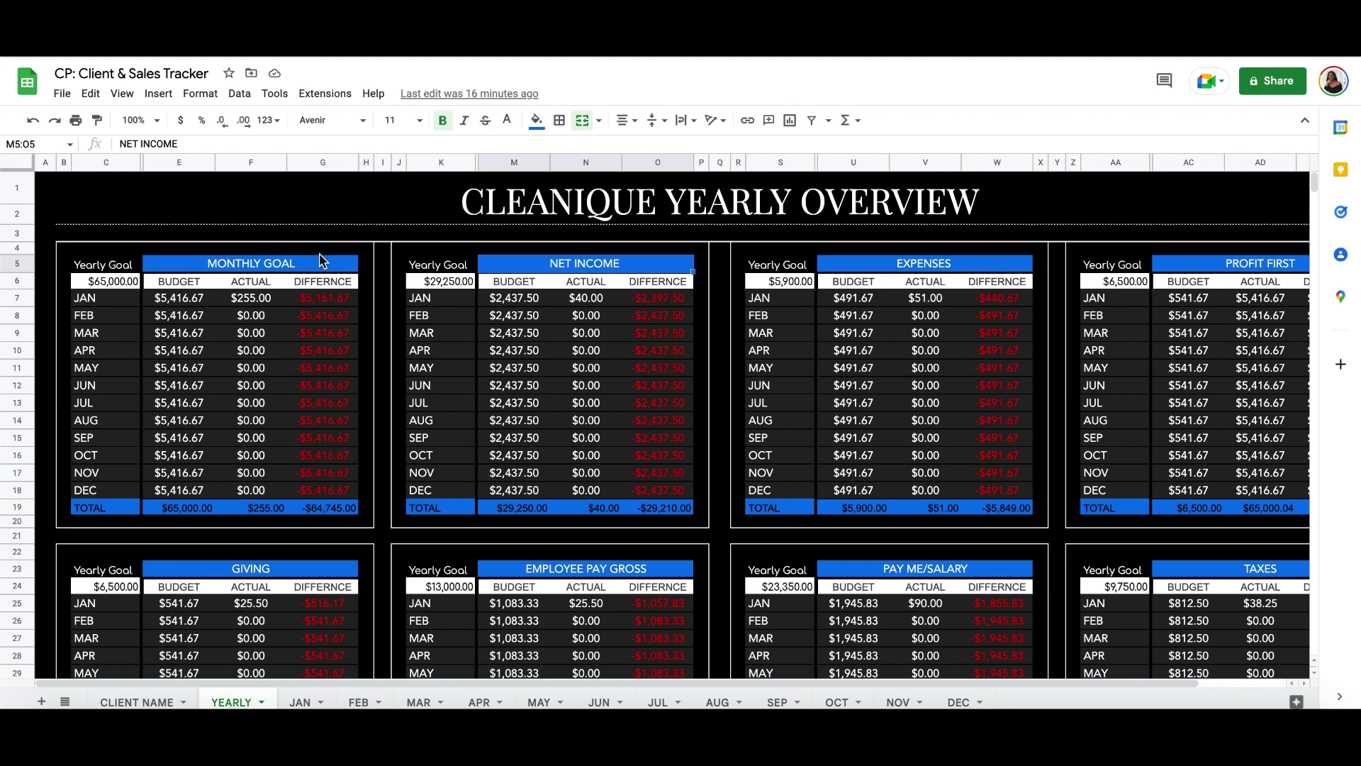
Inspect the Monthly Goal's yearly goal entry and cells in the Profit First, Taxes, Employee Pay Gross and Giving tables.
double_click(124, 283)
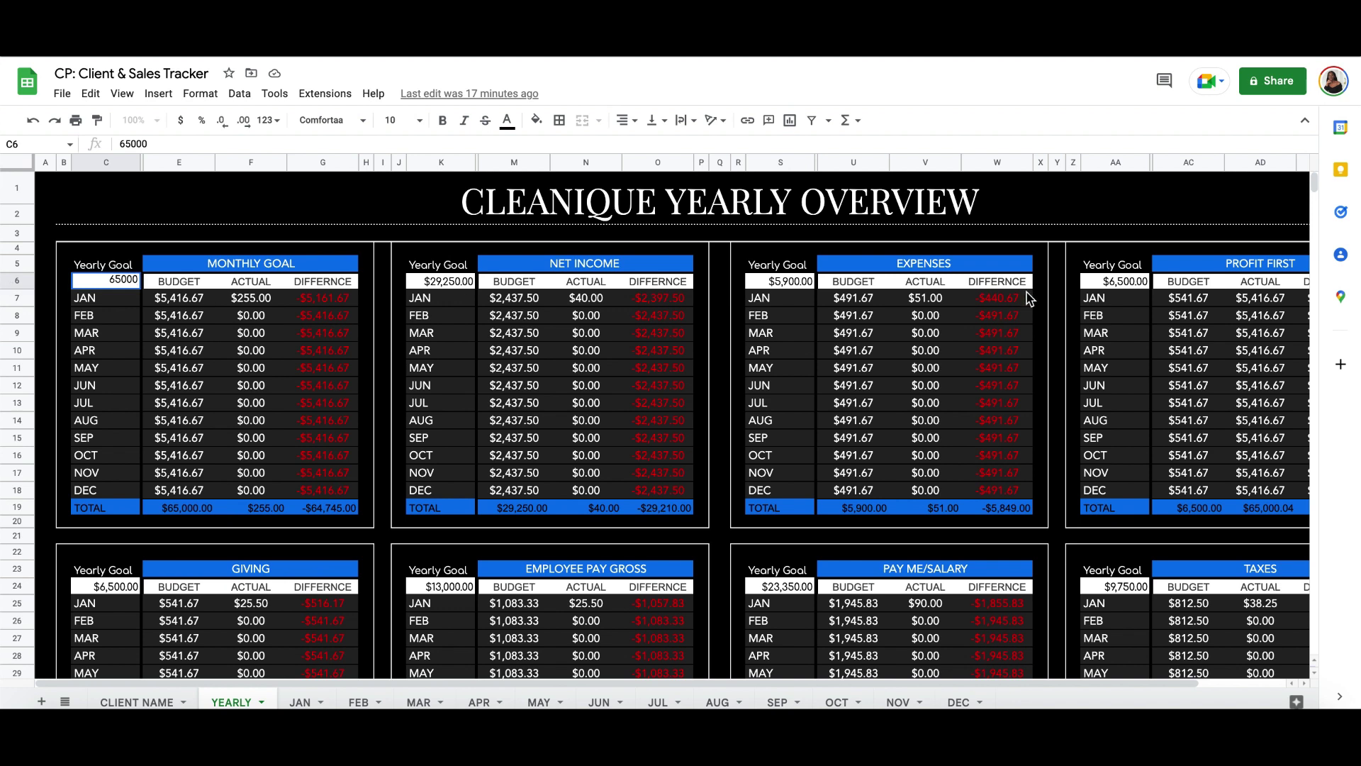
click(1160, 326)
click(1173, 604)
click(611, 590)
click(244, 606)
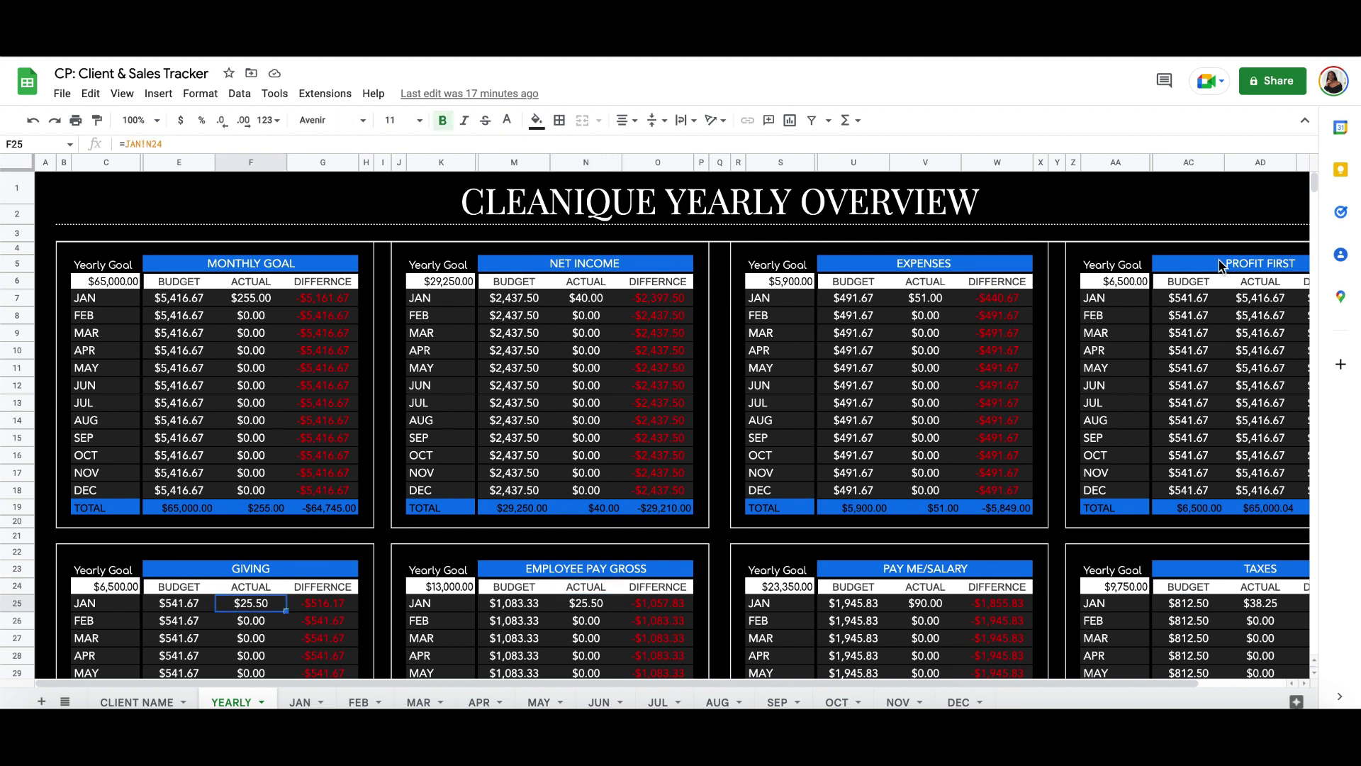
Examine the Profit First table's budget, actual and difference columns, and the Giving and Employee Pay Gross tables.
scroll(1215, 267, right, 3)
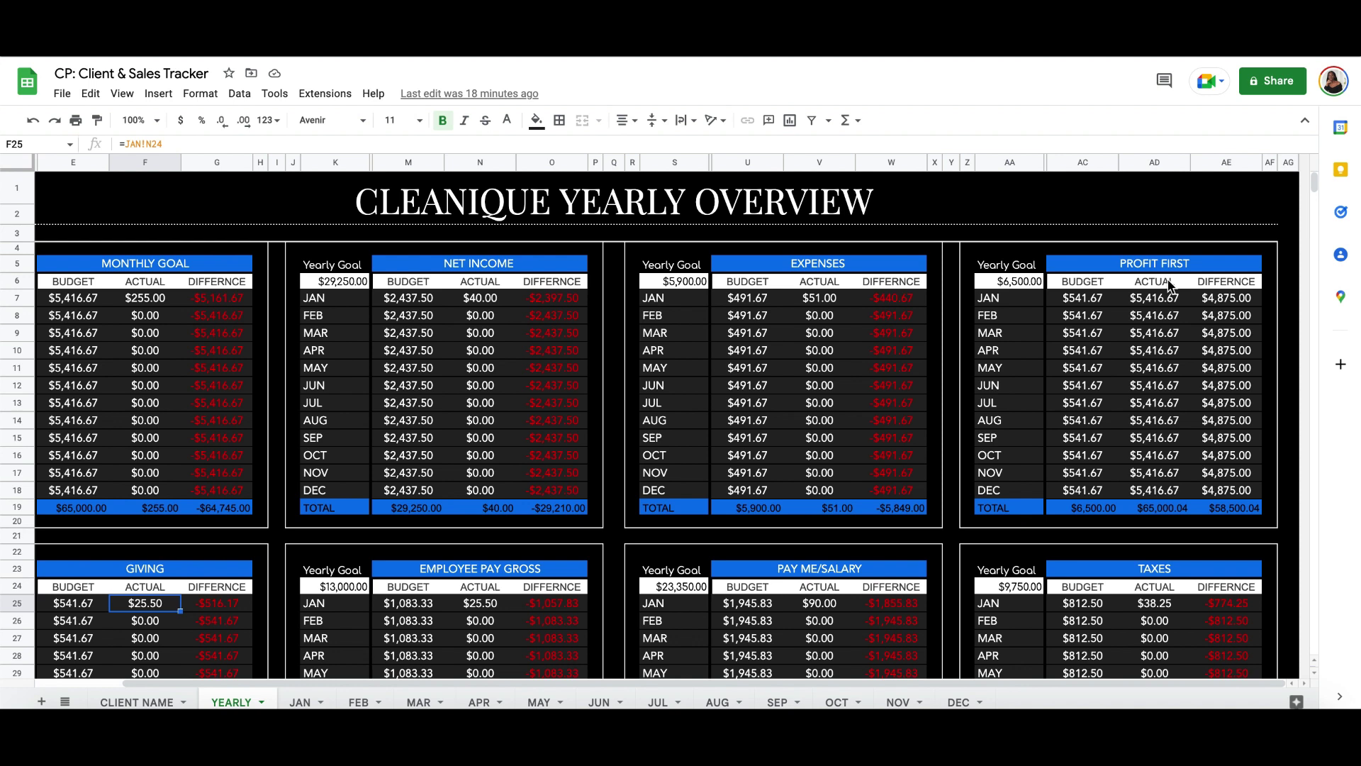
scroll(1170, 286, down, 1)
scroll(1170, 286, up, 1)
scroll(1054, 301, left, 3)
scroll(1055, 301, down, 3)
scroll(1055, 301, left, 1)
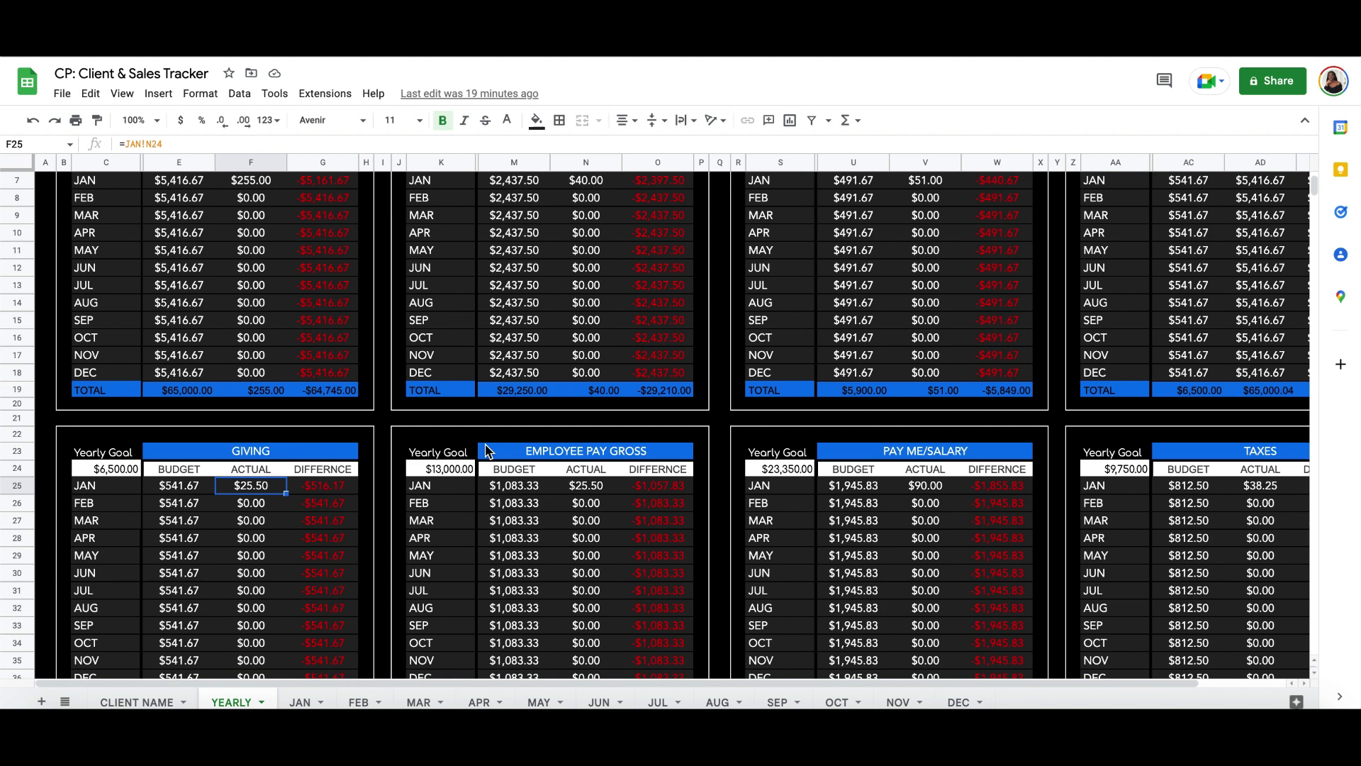
scroll(487, 451, up, 2)
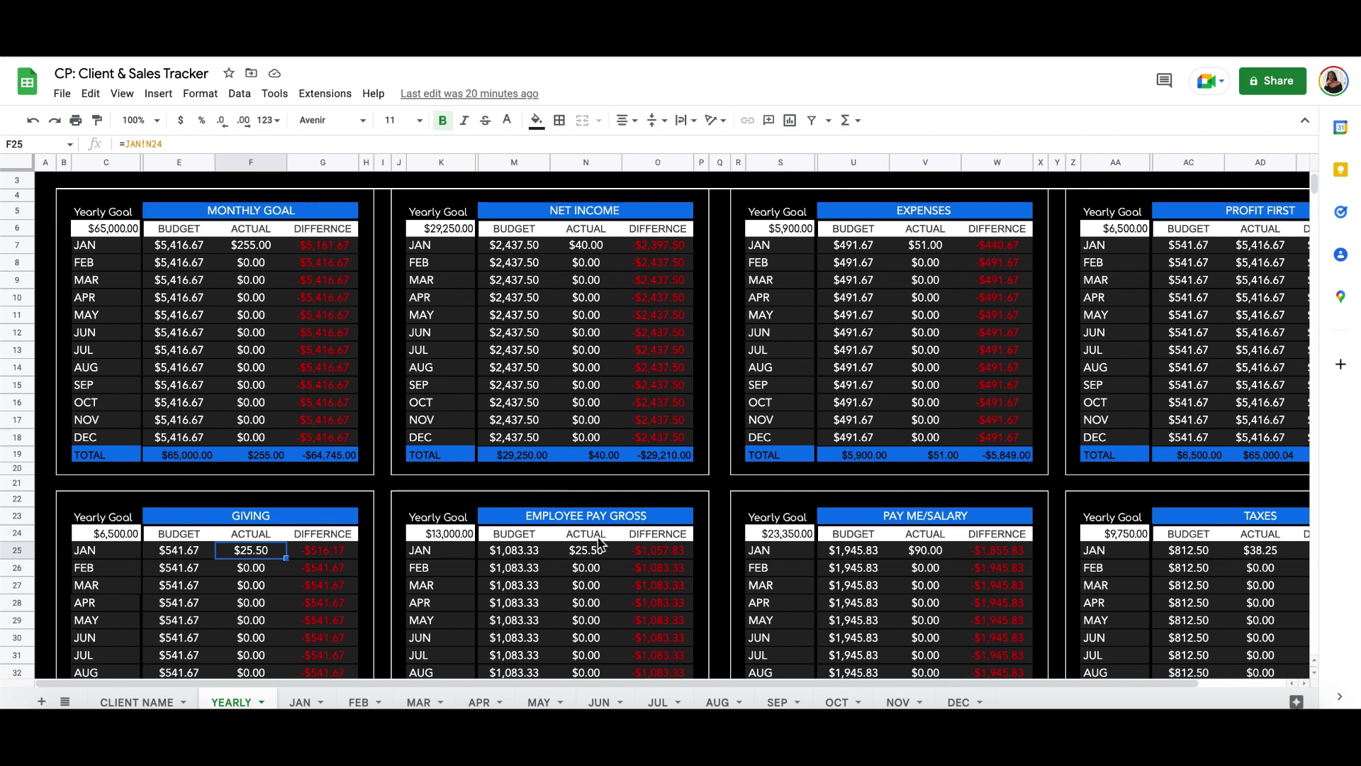
scroll(600, 587, down, 1)
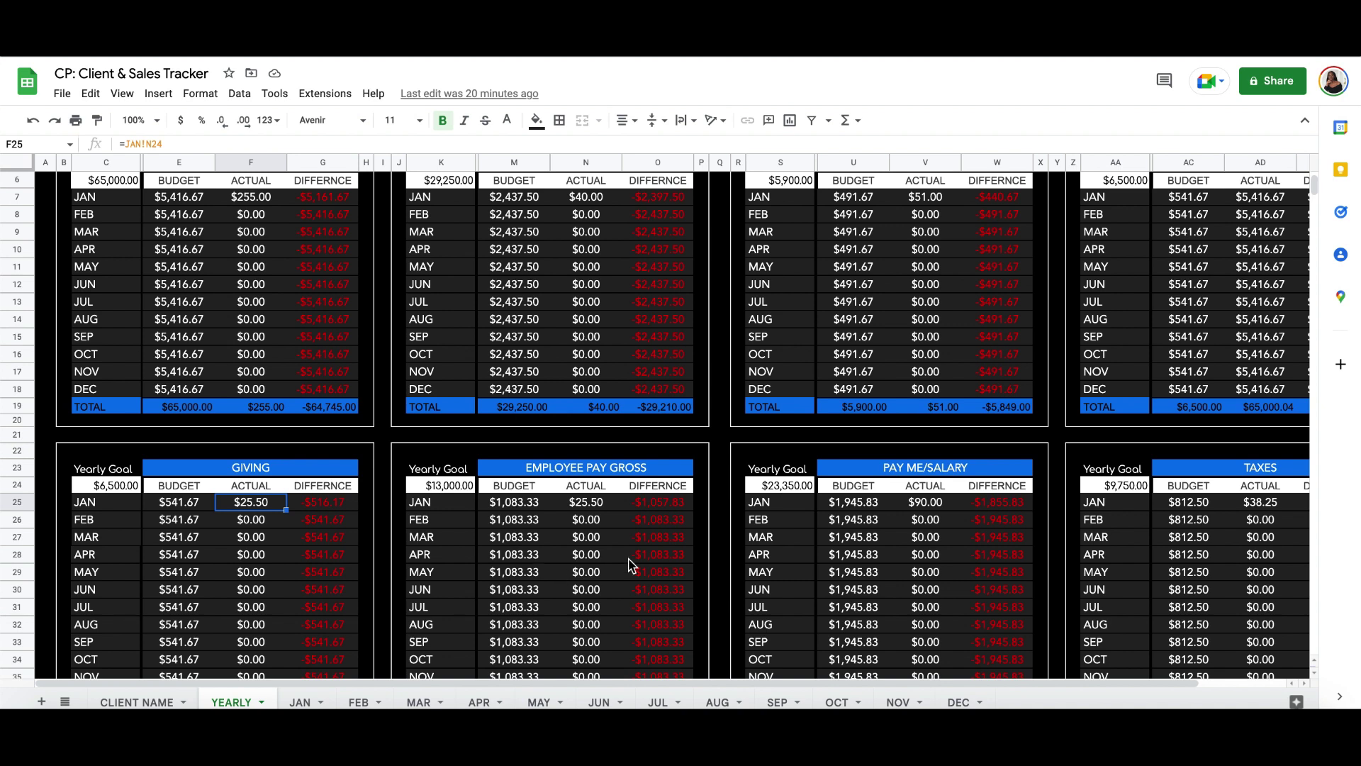
Compare the yearly goals and monthly figures of the Employee Pay Gross, Pay Me/Salary and Taxes tables.
scroll(711, 532, right, 1)
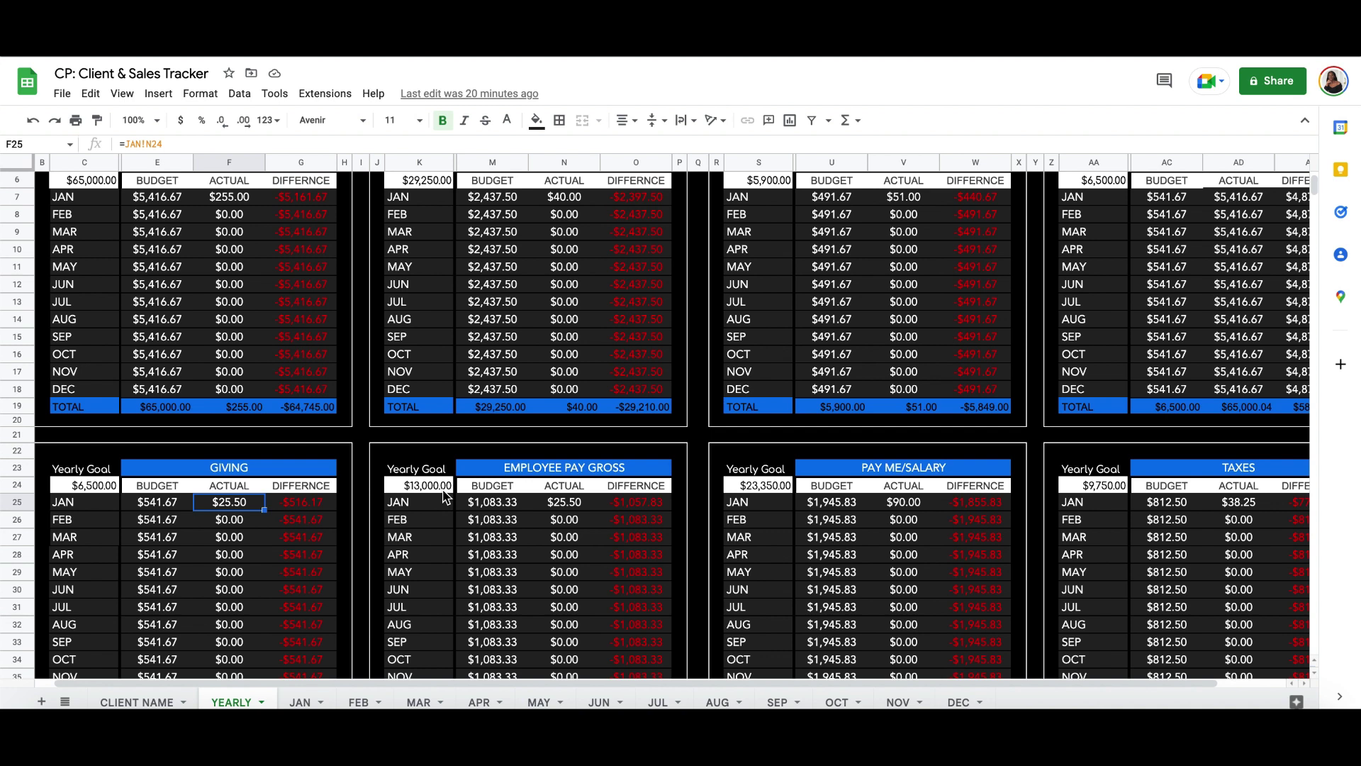
scroll(446, 496, up, 1)
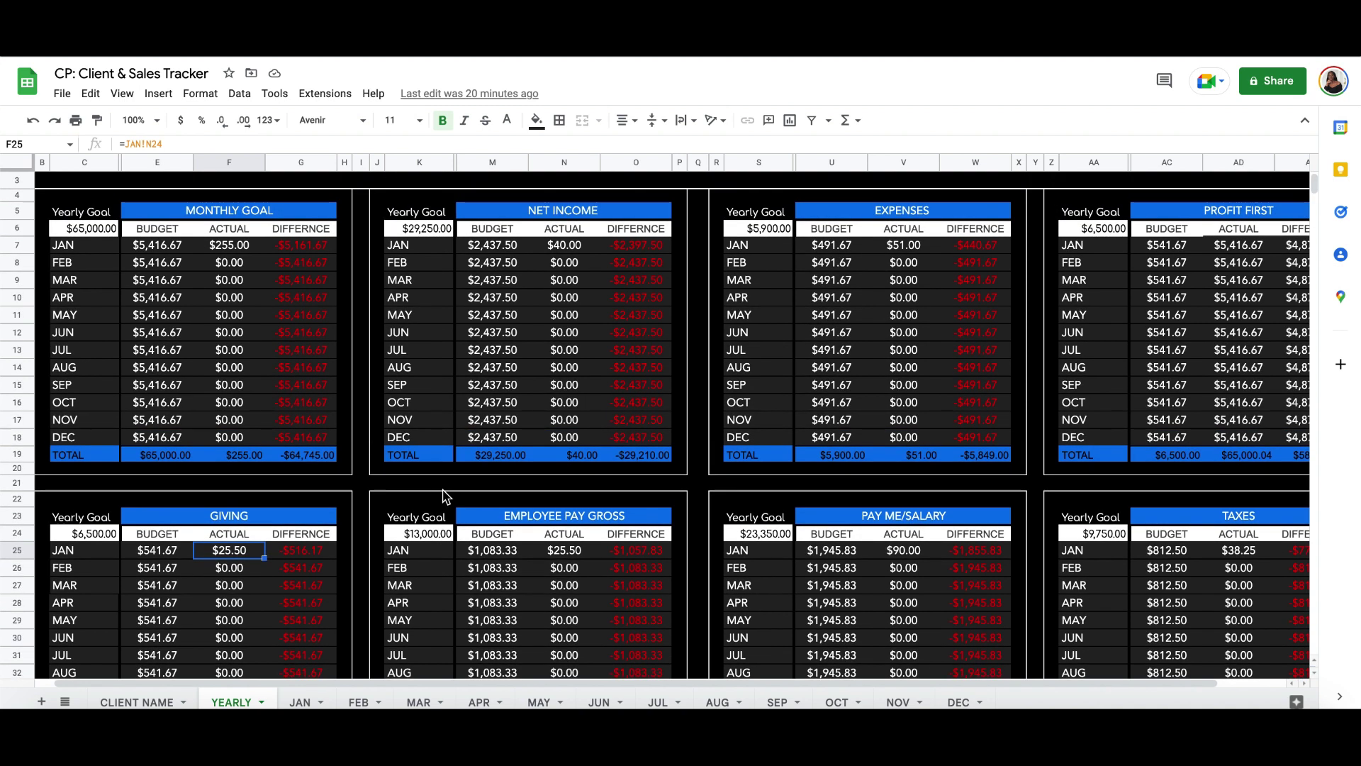
scroll(446, 496, right, 1)
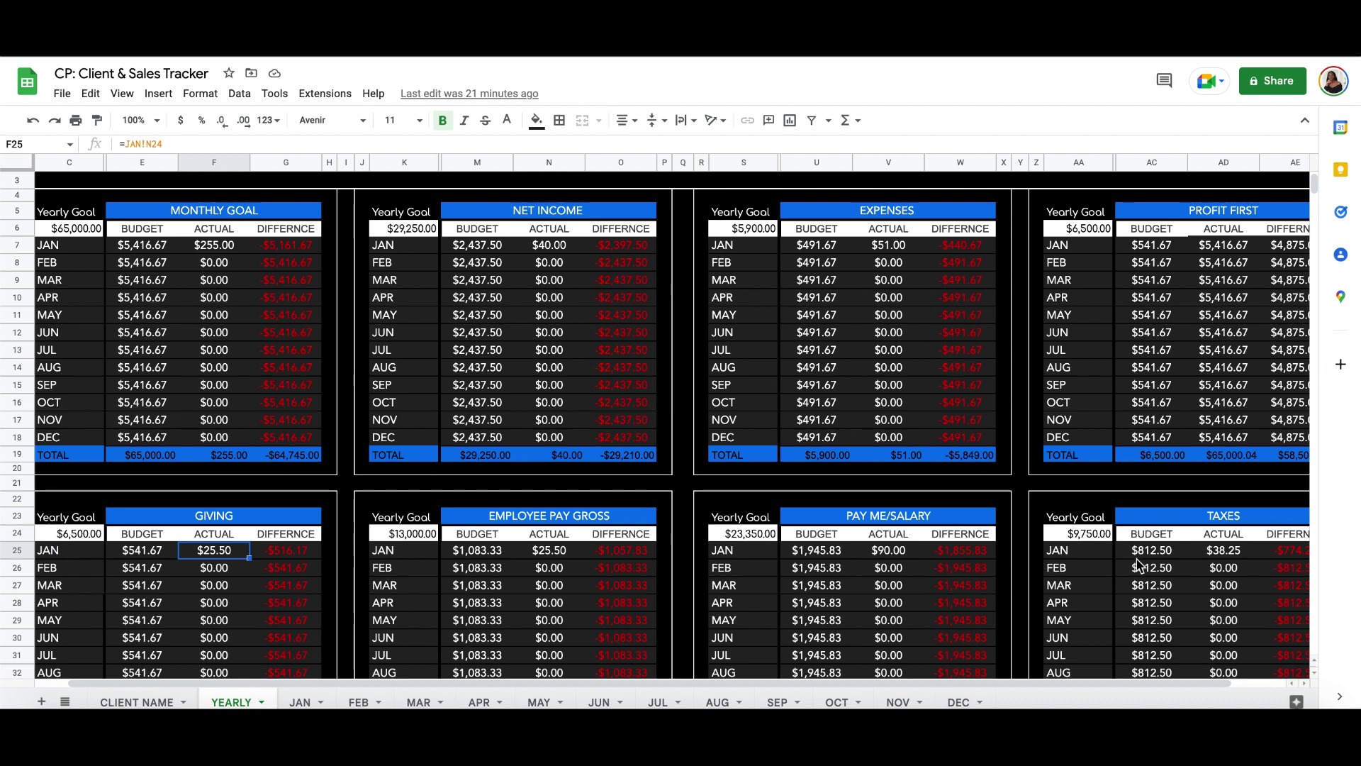
scroll(1137, 564, left, 2)
scroll(1138, 565, right, 3)
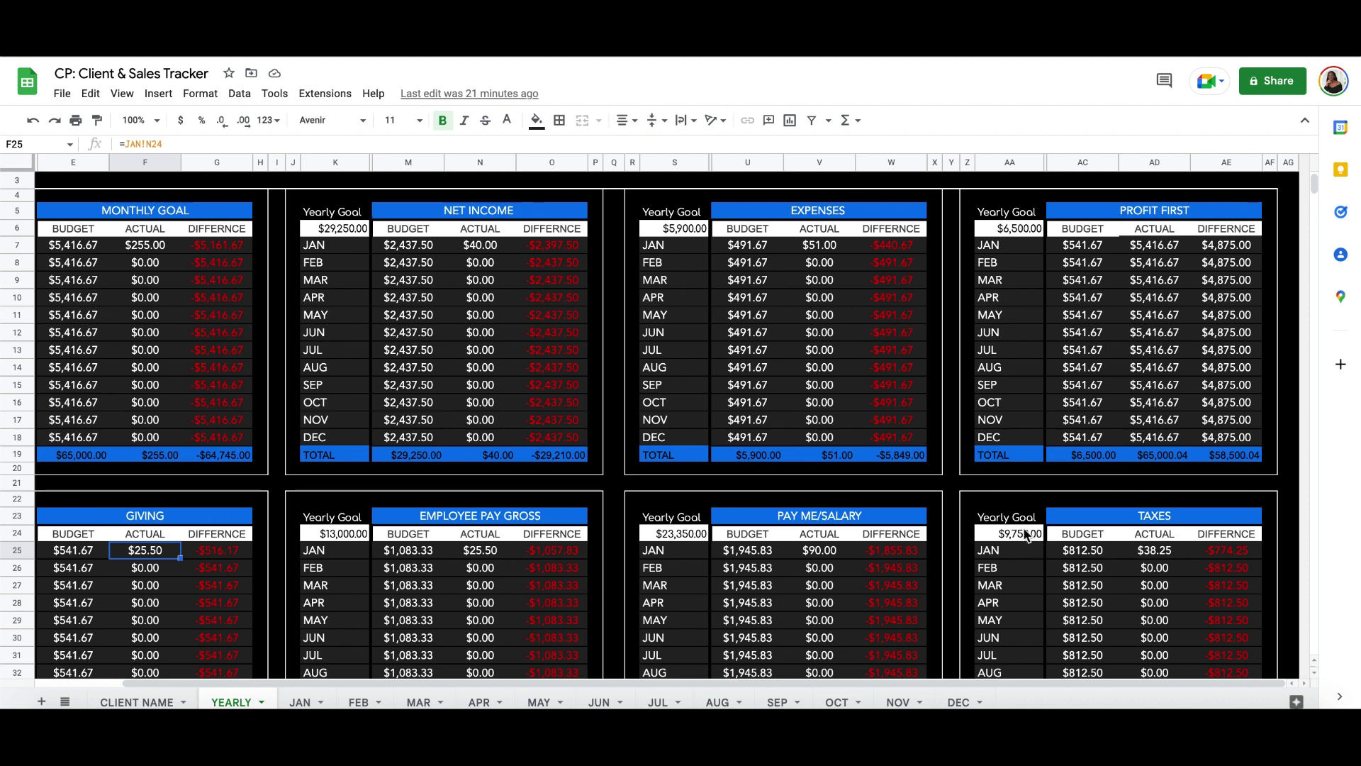
scroll(714, 565, left, 3)
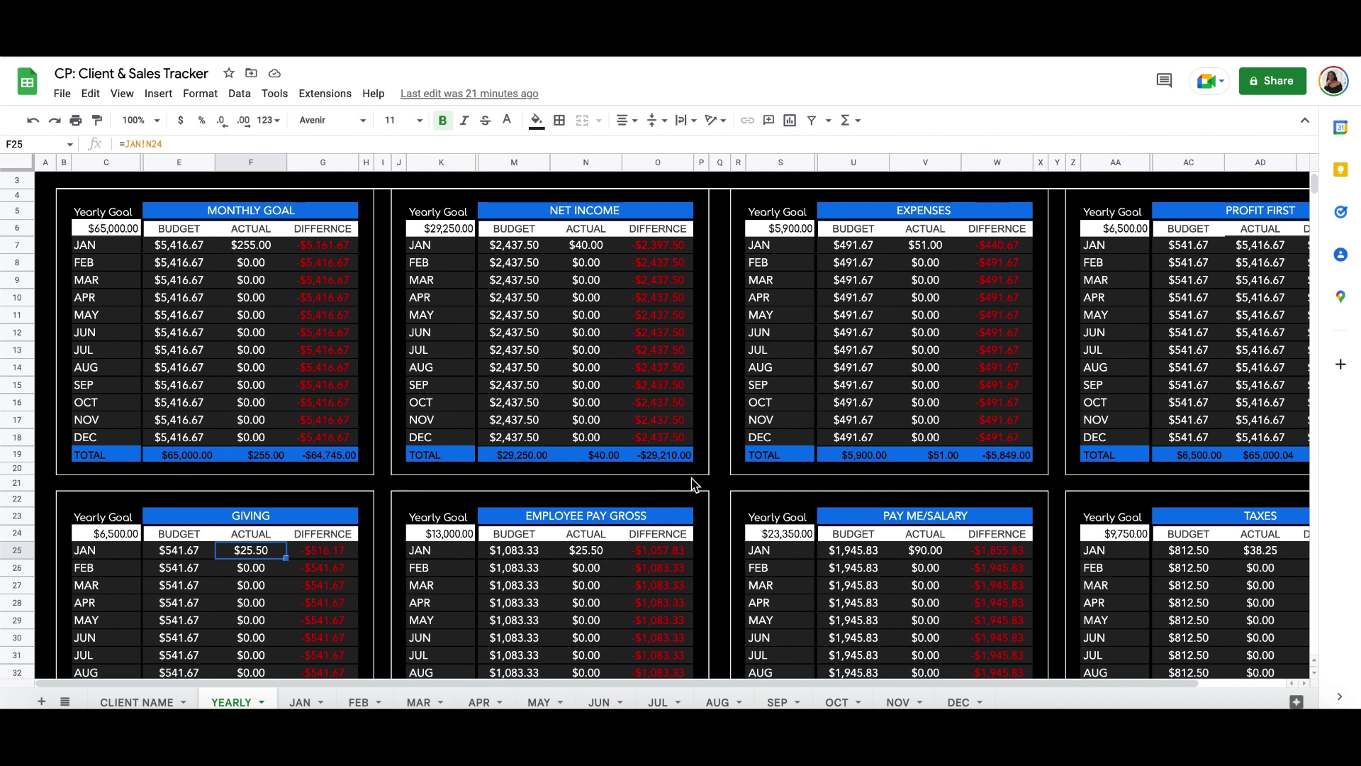
scroll(694, 485, up, 1)
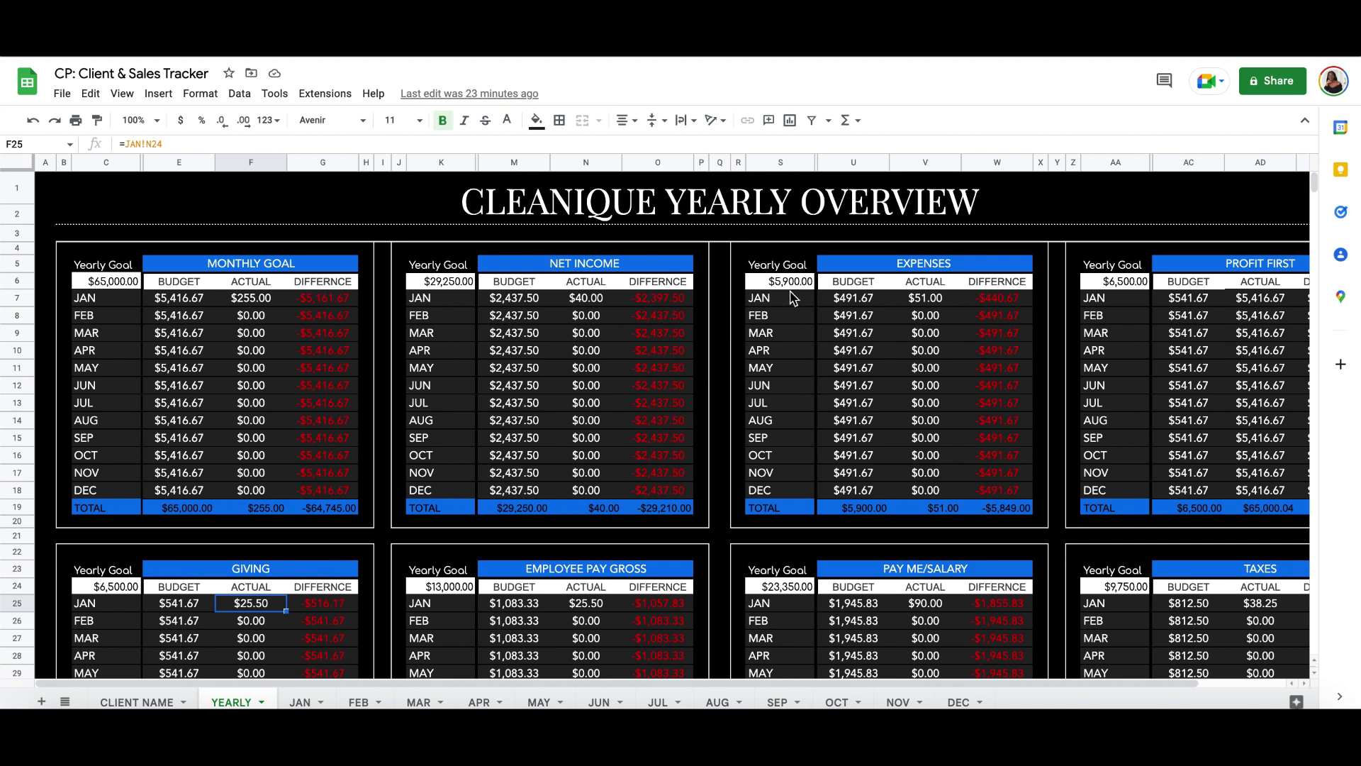
Review the upper and lower rows of overview tables, including the Expenses and Pay Me/Salary goals and the total rows.
scroll(797, 317, down, 3)
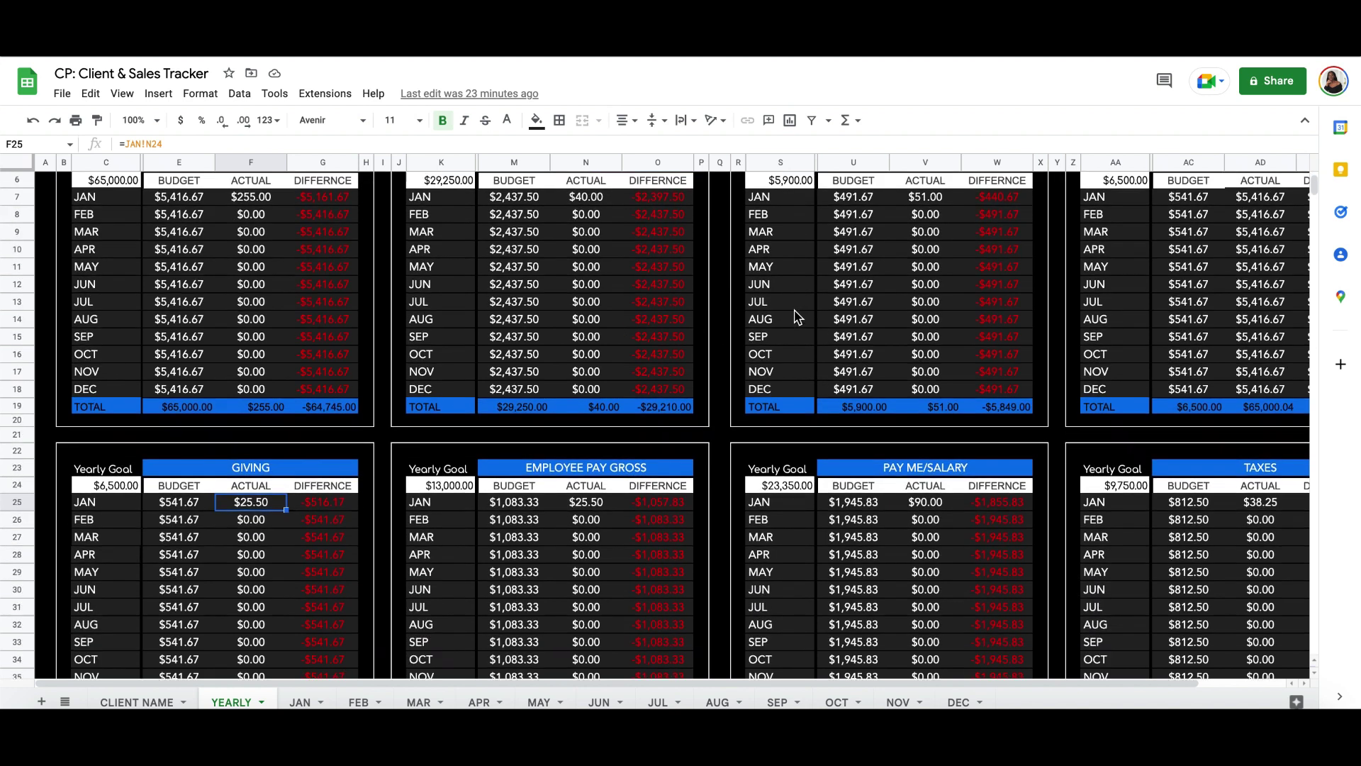
scroll(797, 544, up, 3)
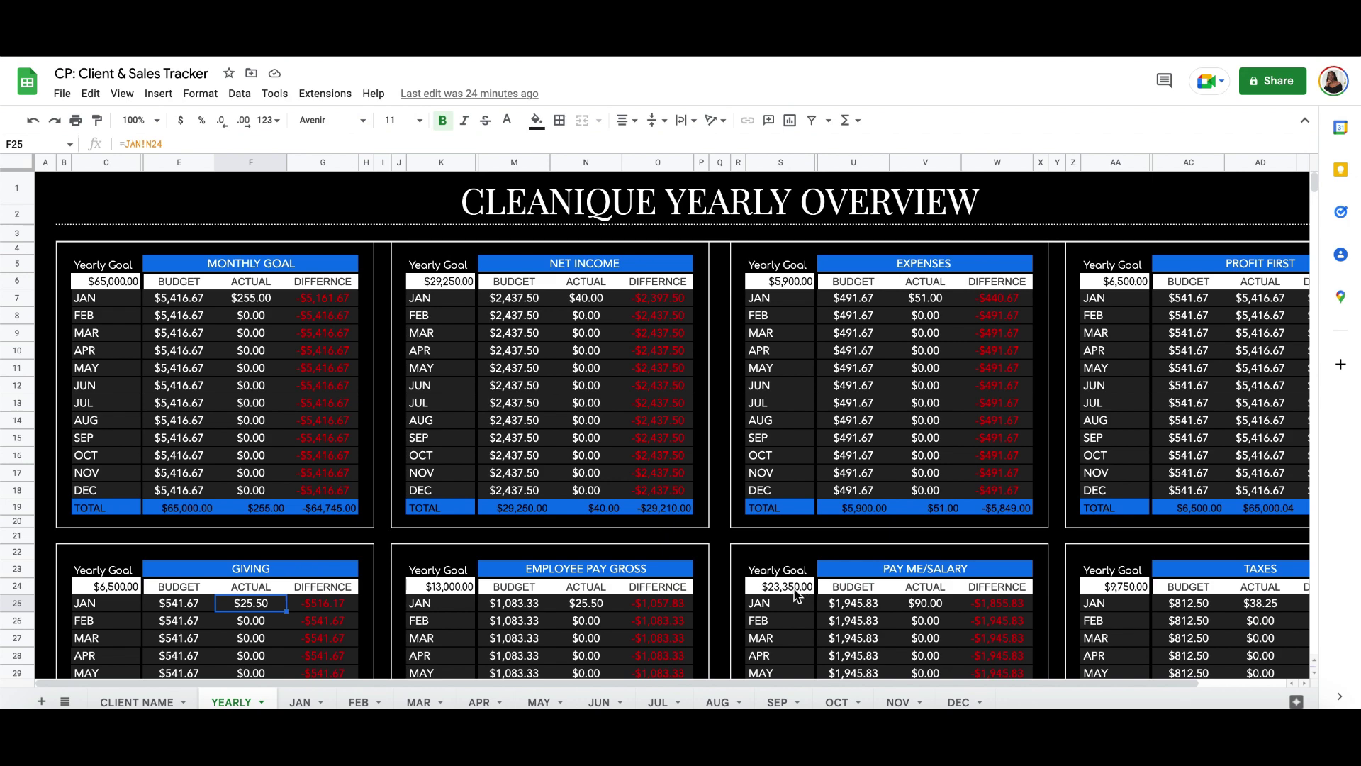
scroll(797, 595, down, 5)
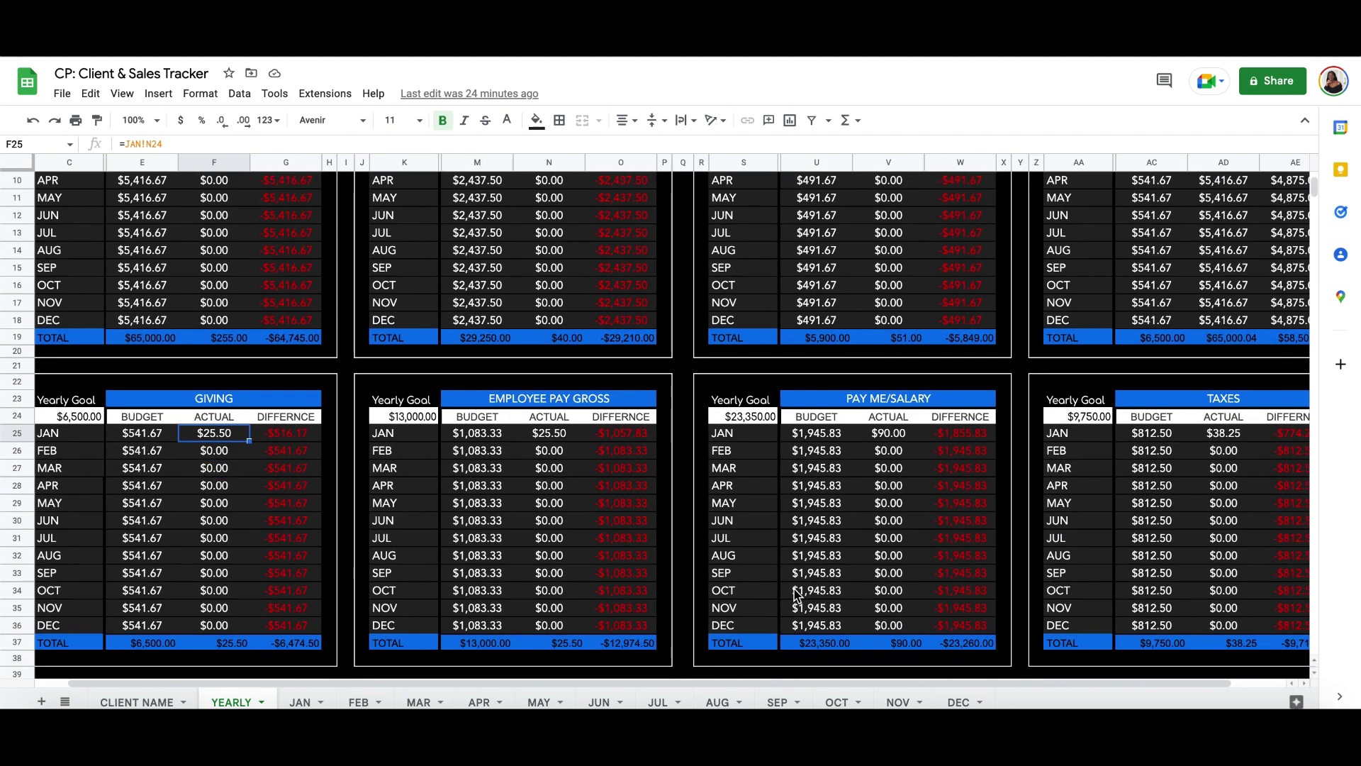
scroll(795, 589, up, 5)
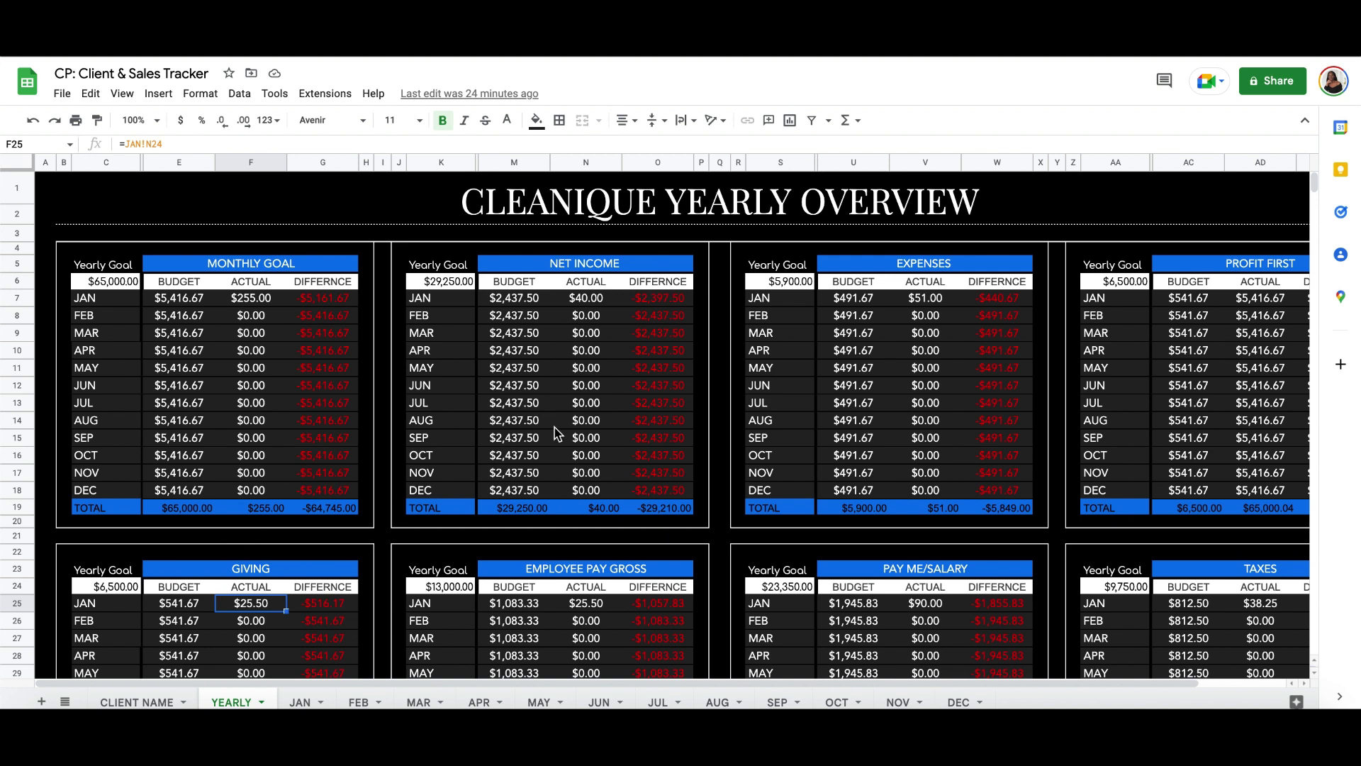
scroll(633, 530, down, 3)
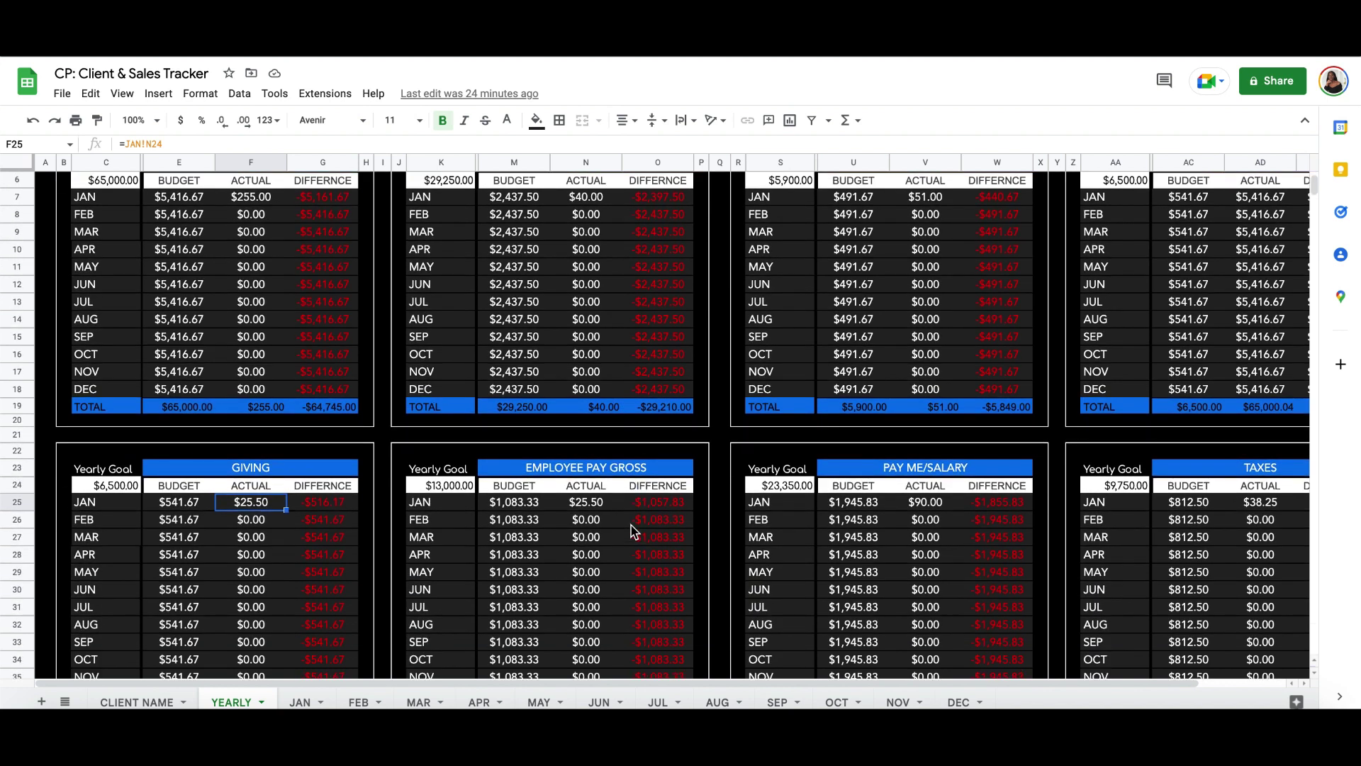
click(627, 456)
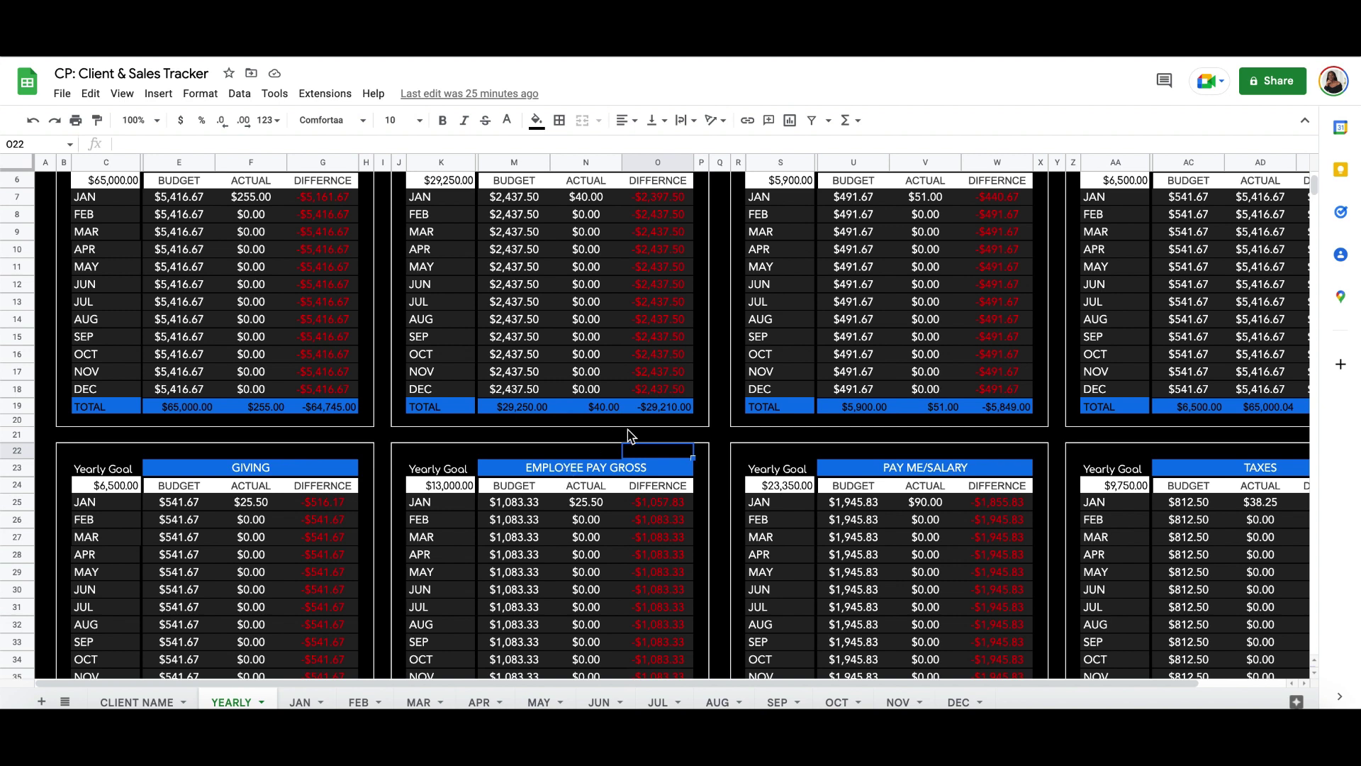
scroll(629, 434, up, 2)
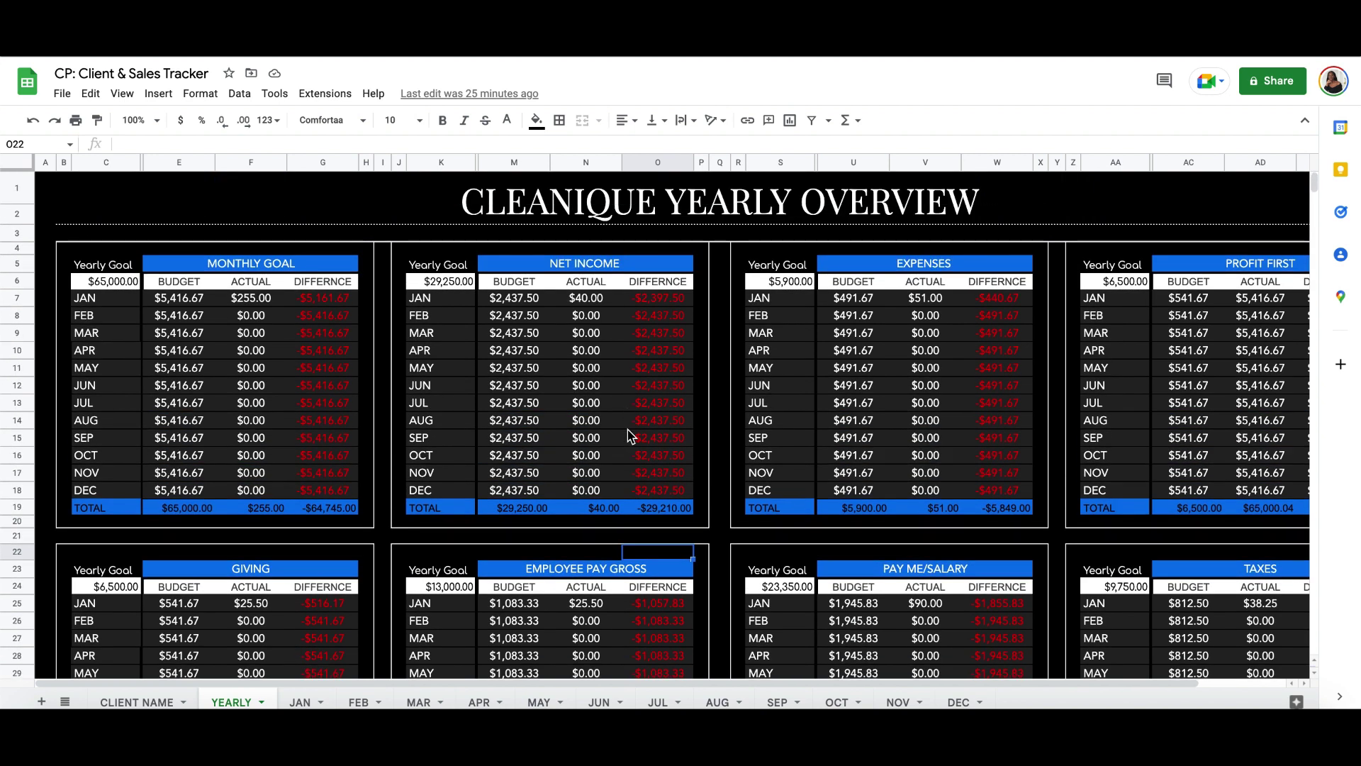
Check the yearly goal entry of the Profit First table.
click(1144, 287)
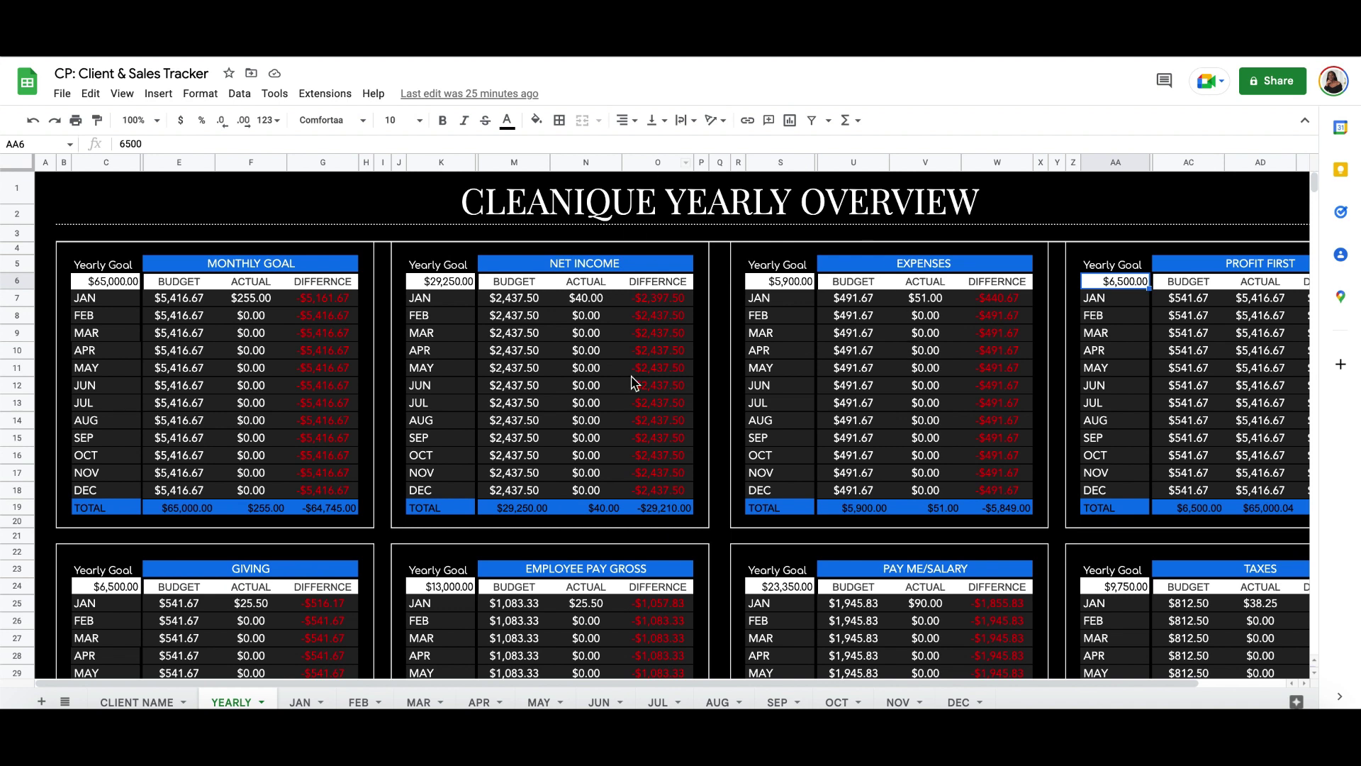
click(1061, 386)
scroll(1065, 387, down, 2)
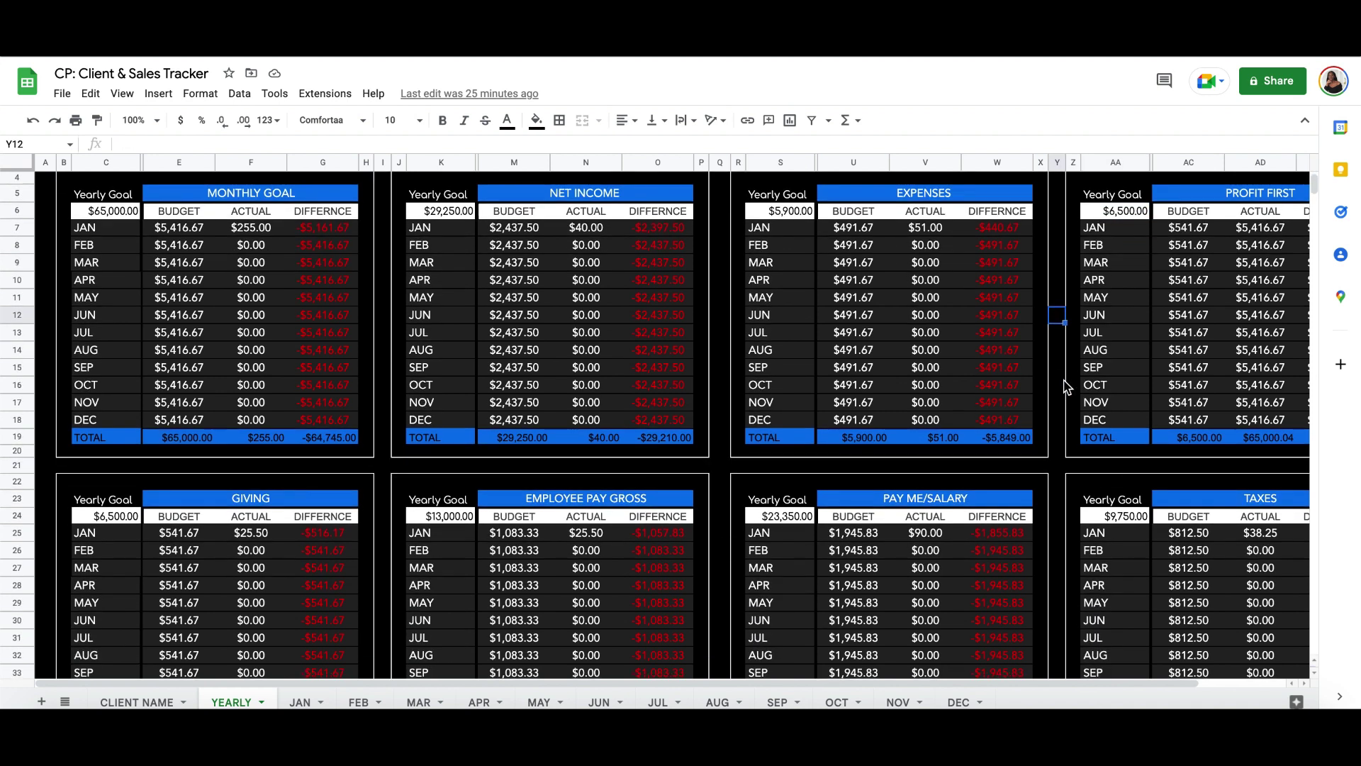
Compare the upper row of yearly overview tables with the Giving, Employee Pay Gross, Pay Me/Salary and Taxes tables beneath it.
scroll(1067, 387, up, 2)
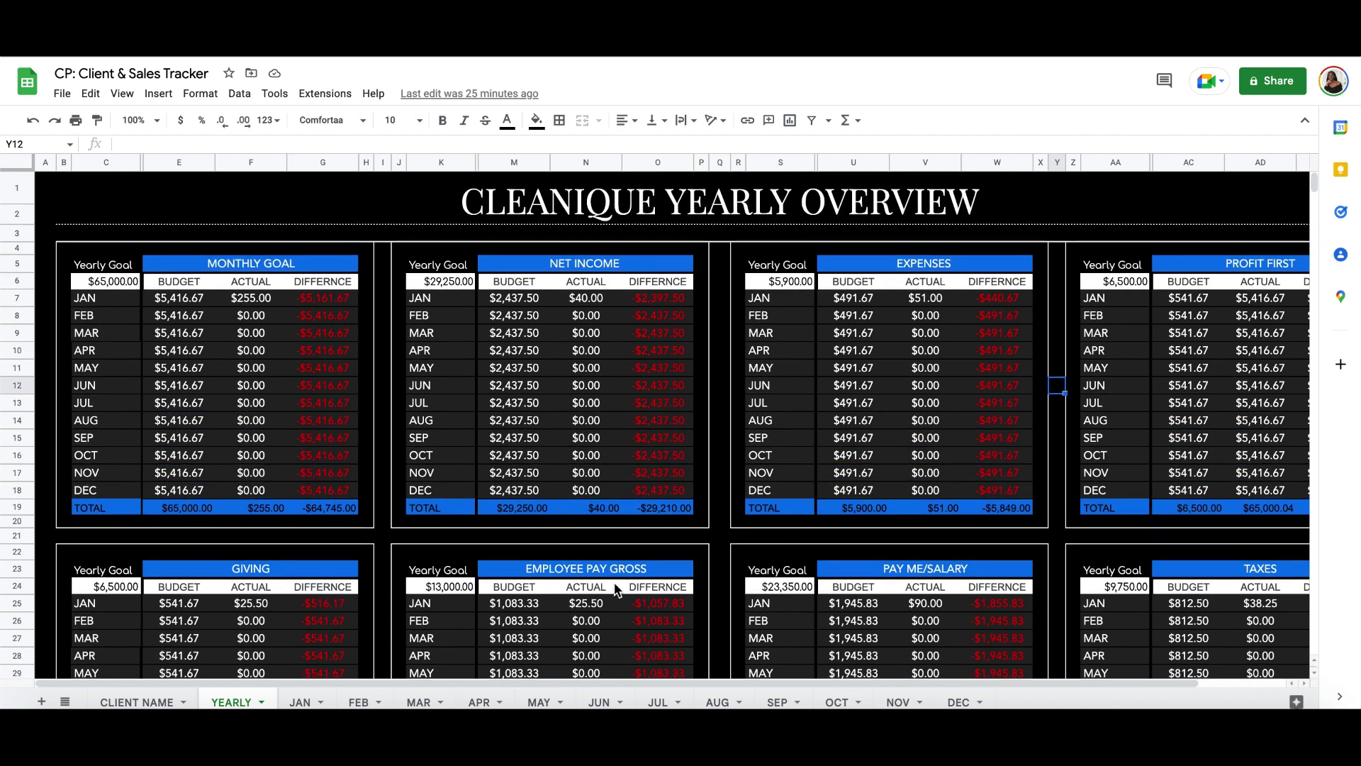
scroll(956, 498, down, 4)
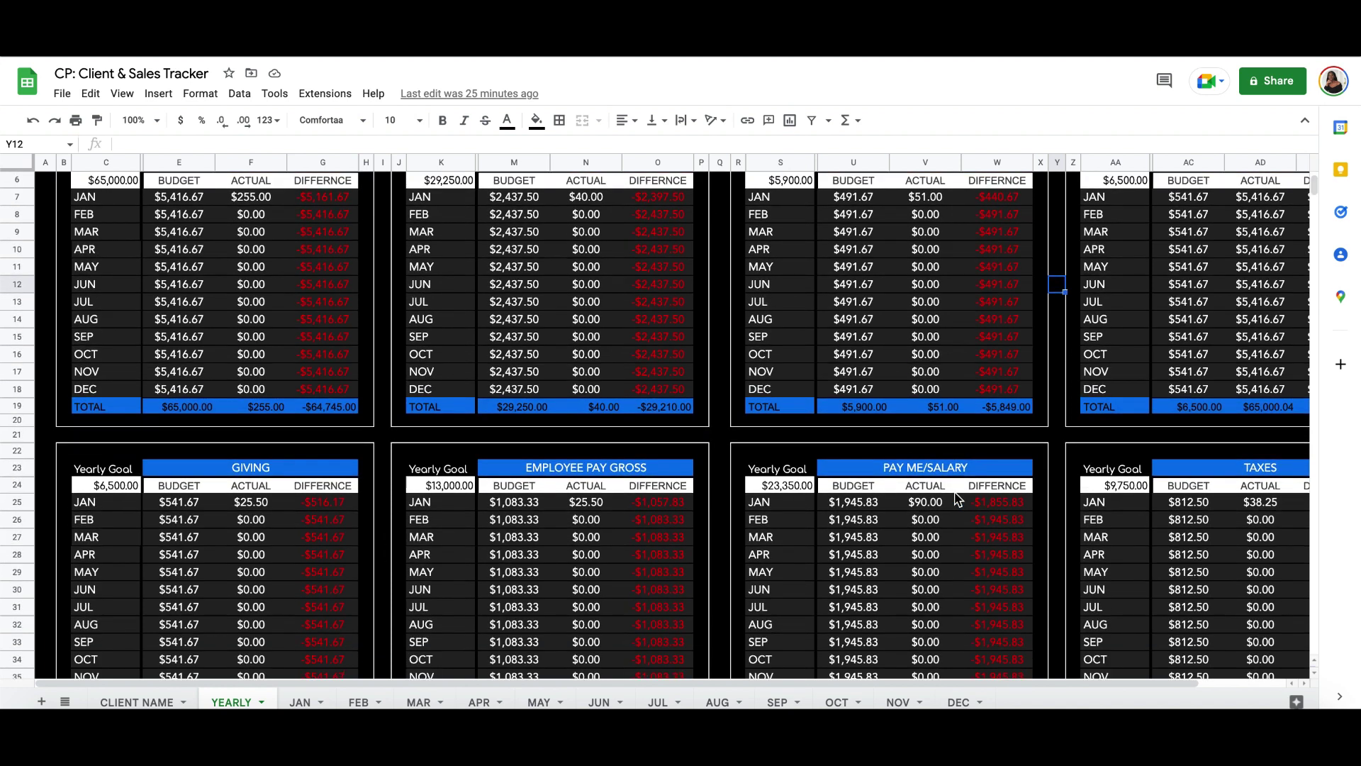
scroll(956, 498, up, 3)
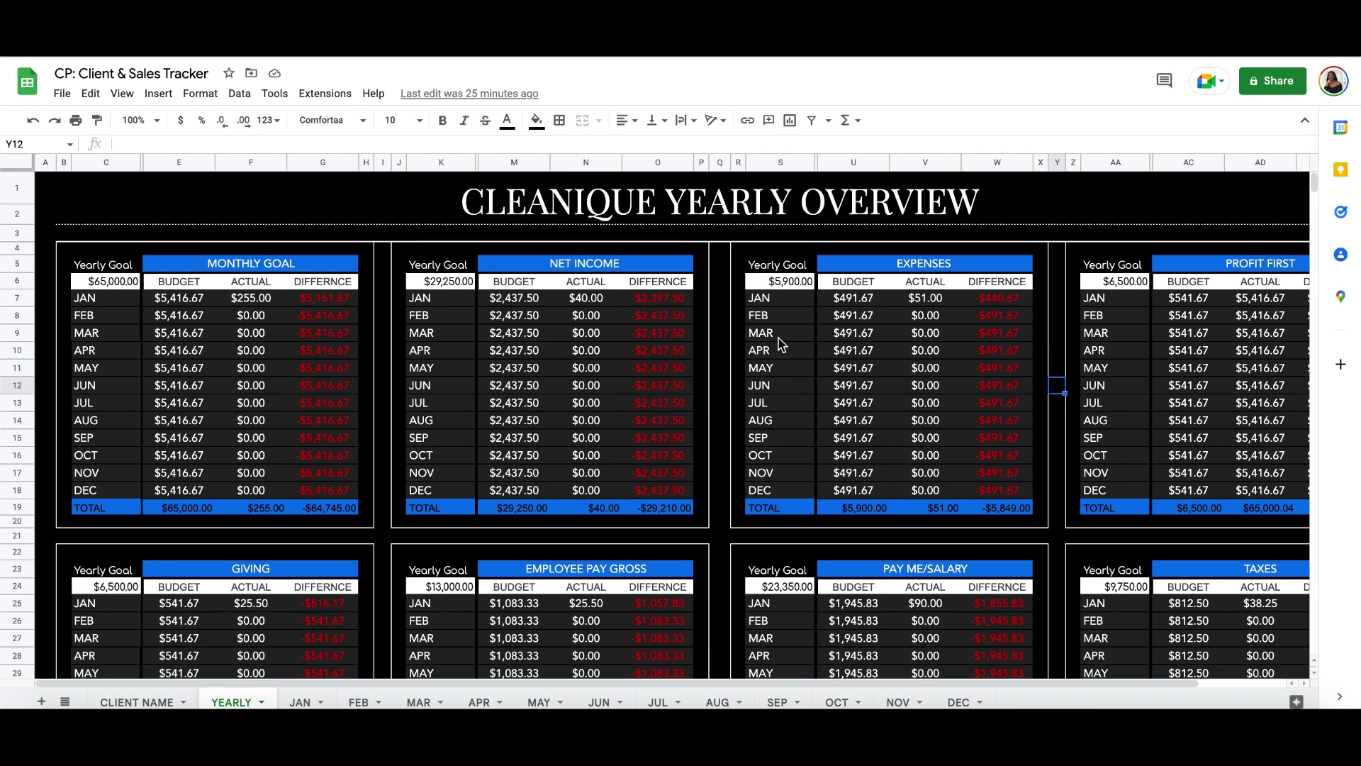
Open the January sheet and review its income table, monthly income summary and budget section.
click(291, 702)
scroll(524, 454, up, 5)
scroll(524, 457, down, 2)
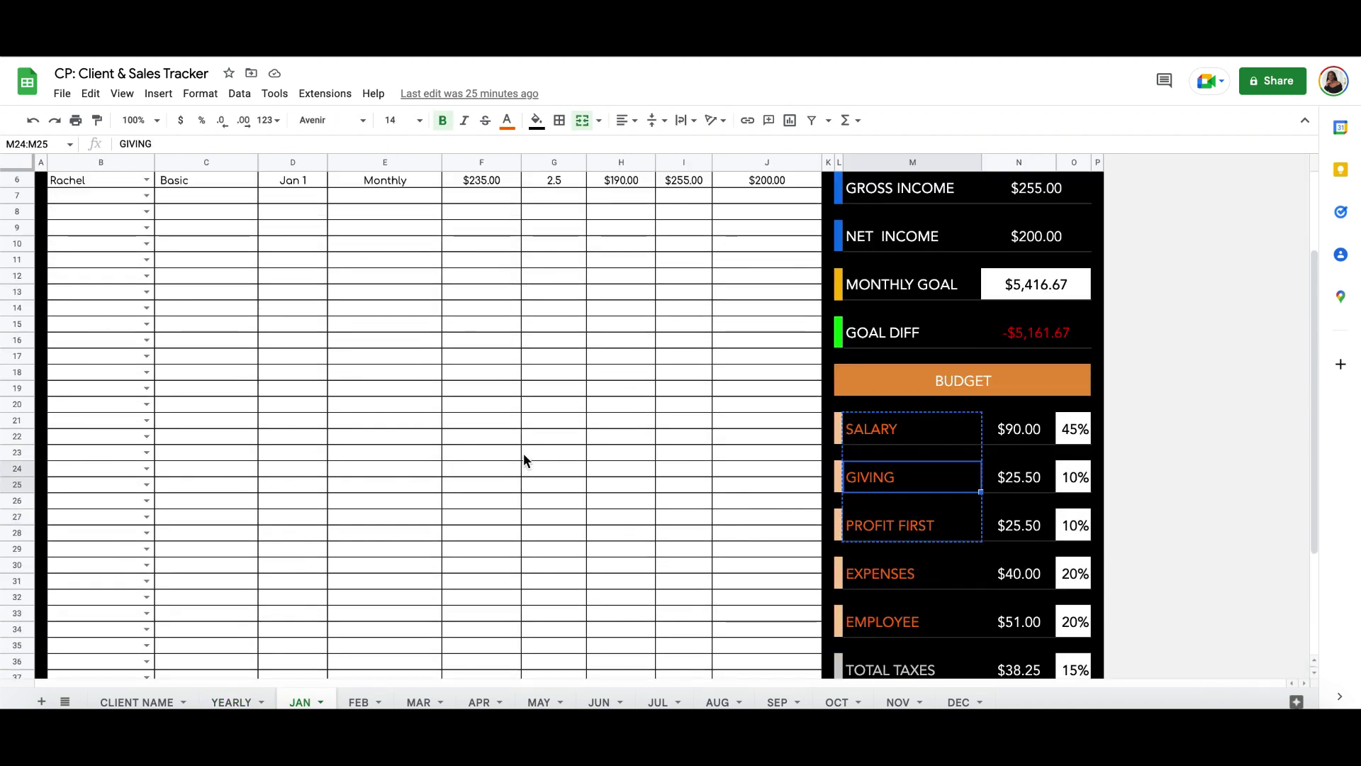
scroll(902, 234, up, 3)
scroll(904, 245, down, 5)
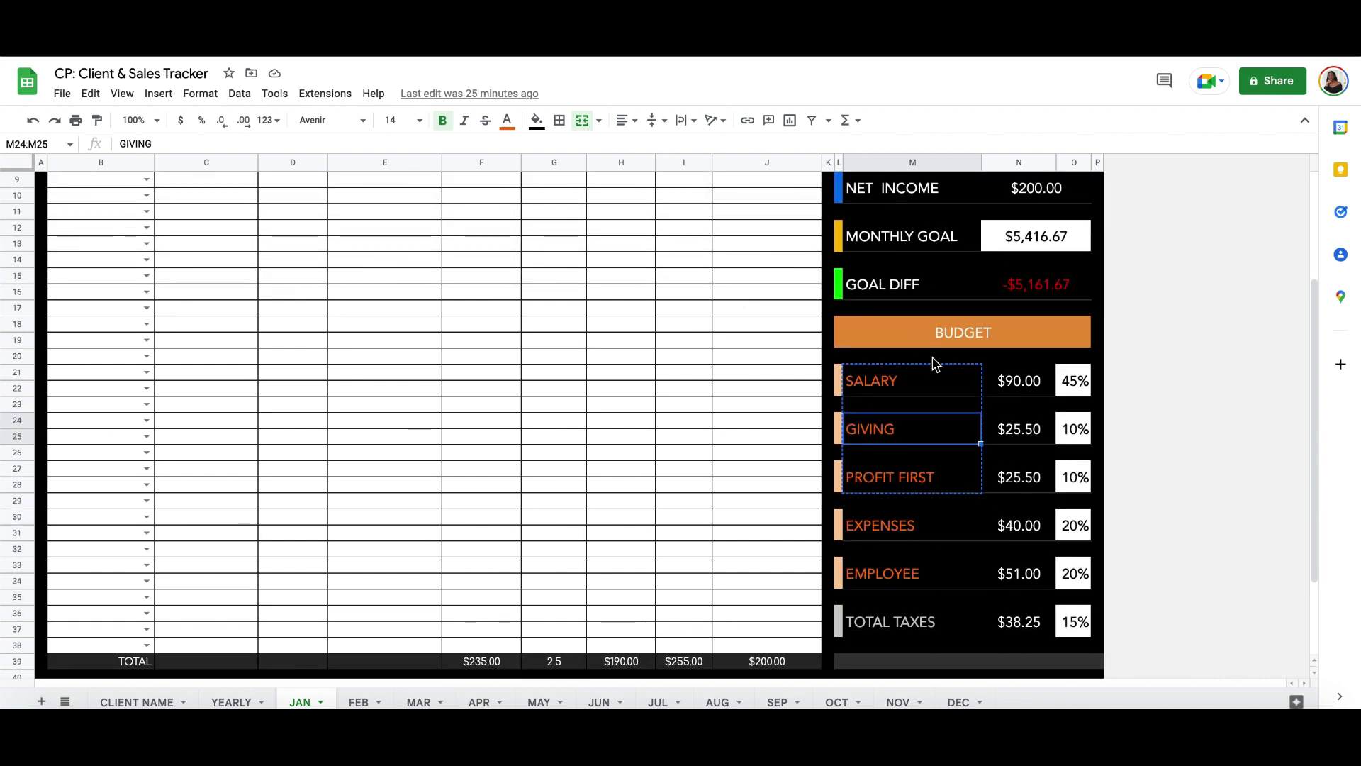
Check the Salary budget label and the percentage cells for Salary, Giving and Profit First on the January sheet.
click(933, 400)
click(930, 390)
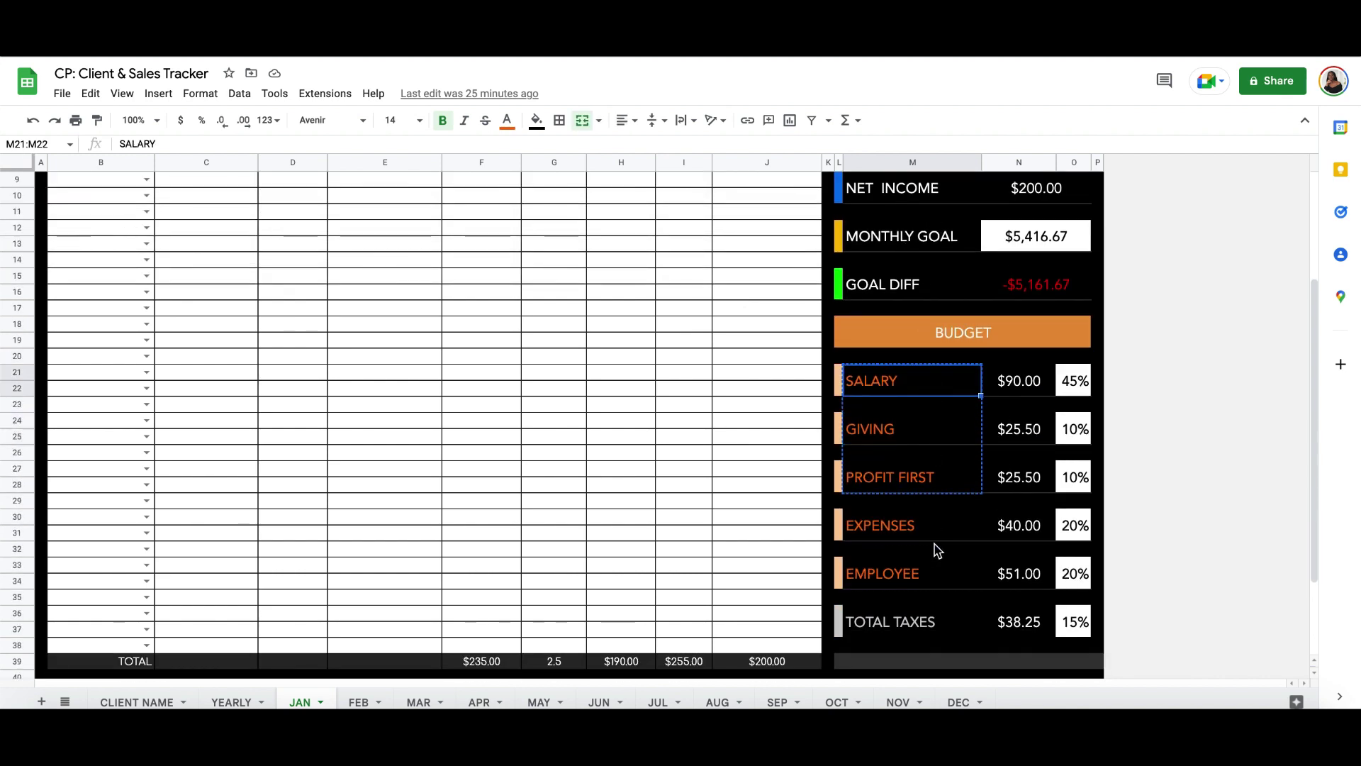
click(1081, 382)
click(1081, 433)
click(1081, 479)
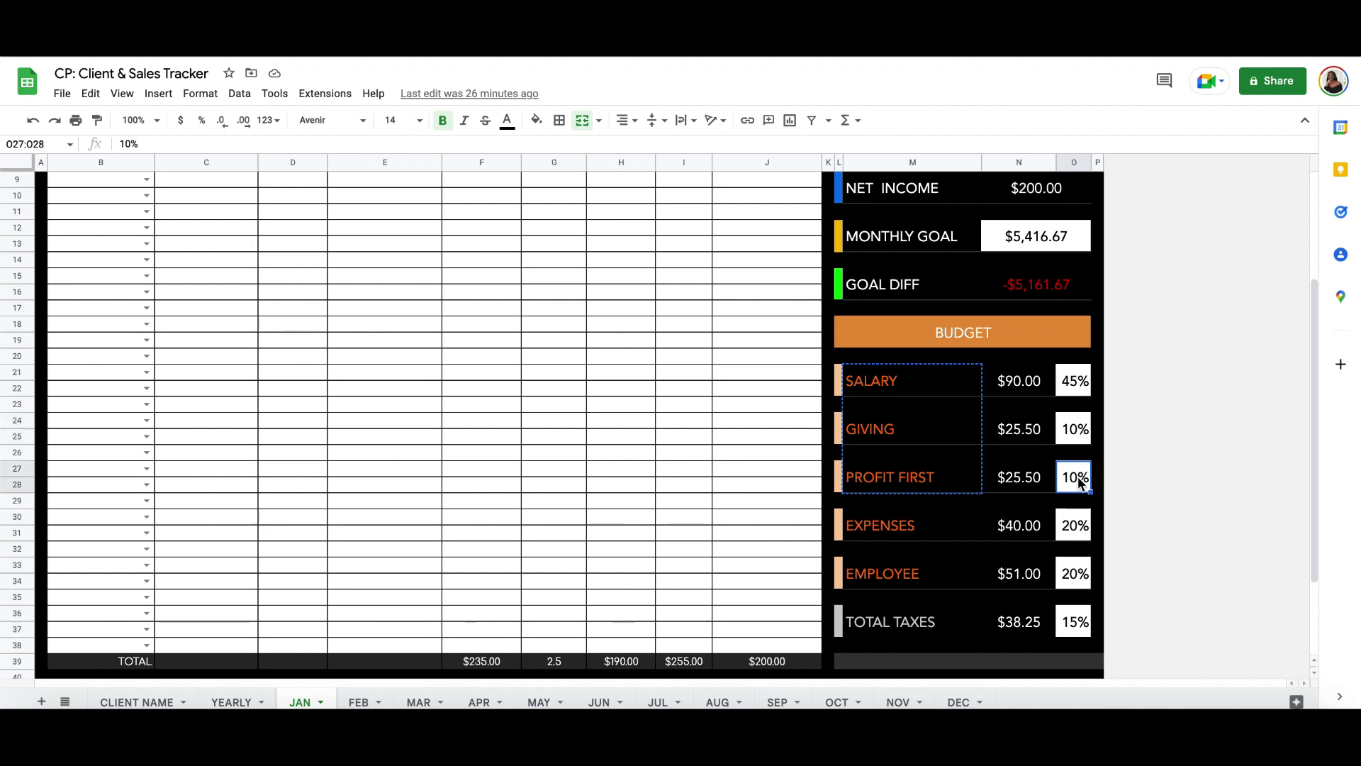
click(1069, 380)
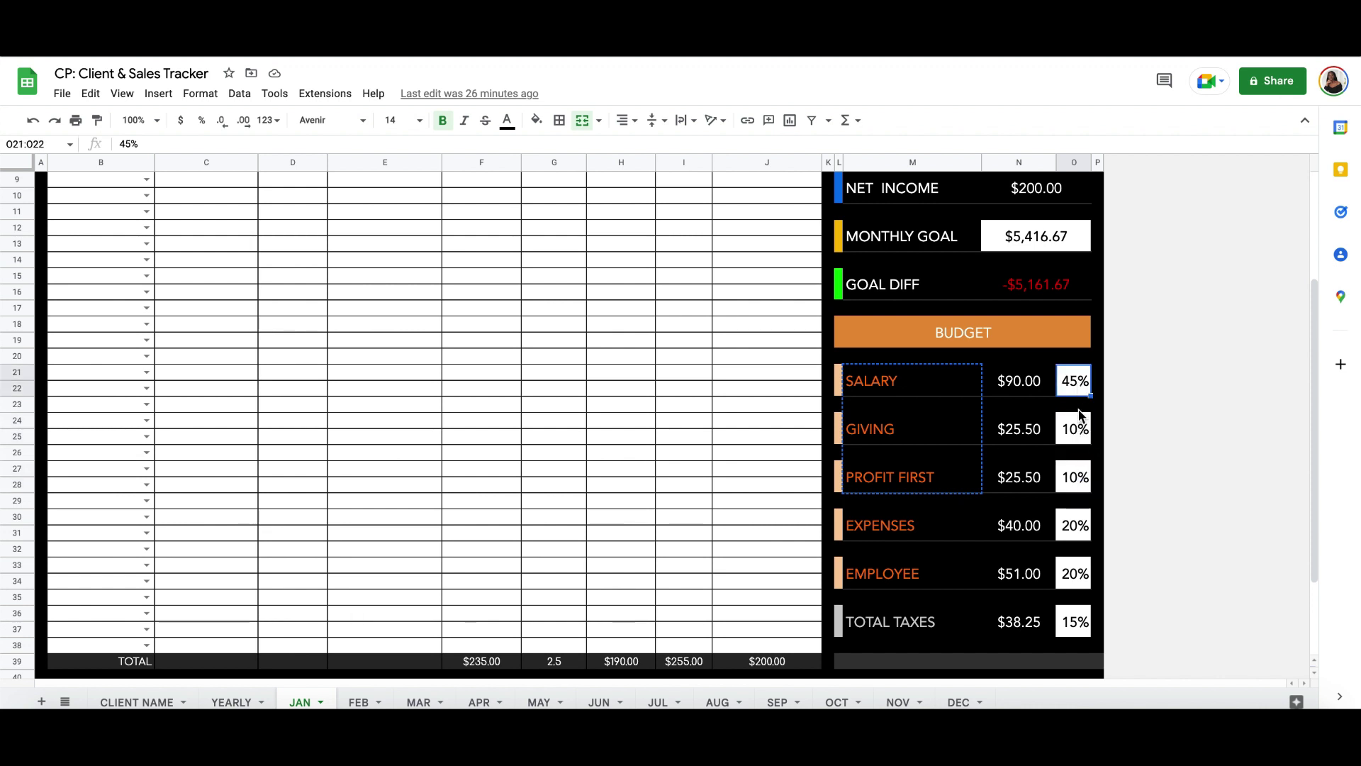
click(1099, 378)
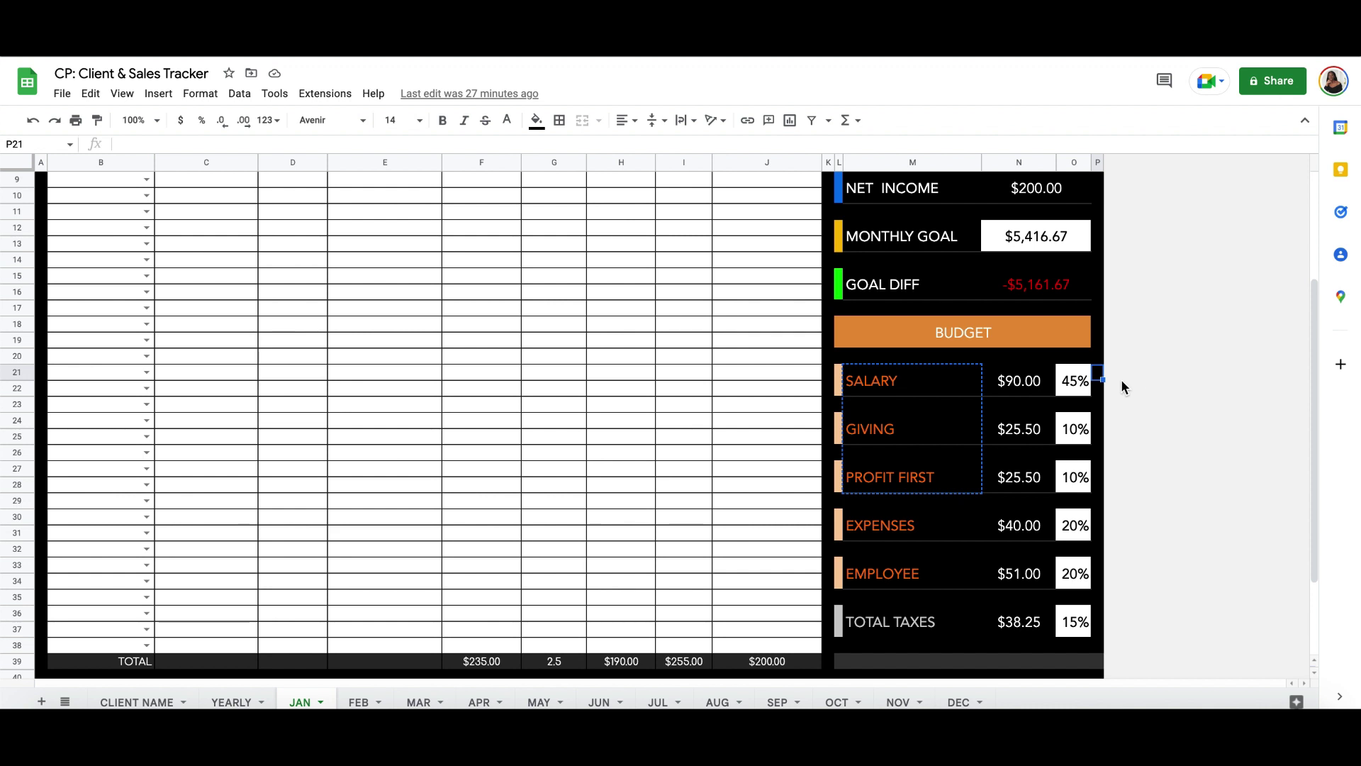
Examine January's Giving category, then compare the monthly income summary with the full list of budget categories and percentages.
click(934, 423)
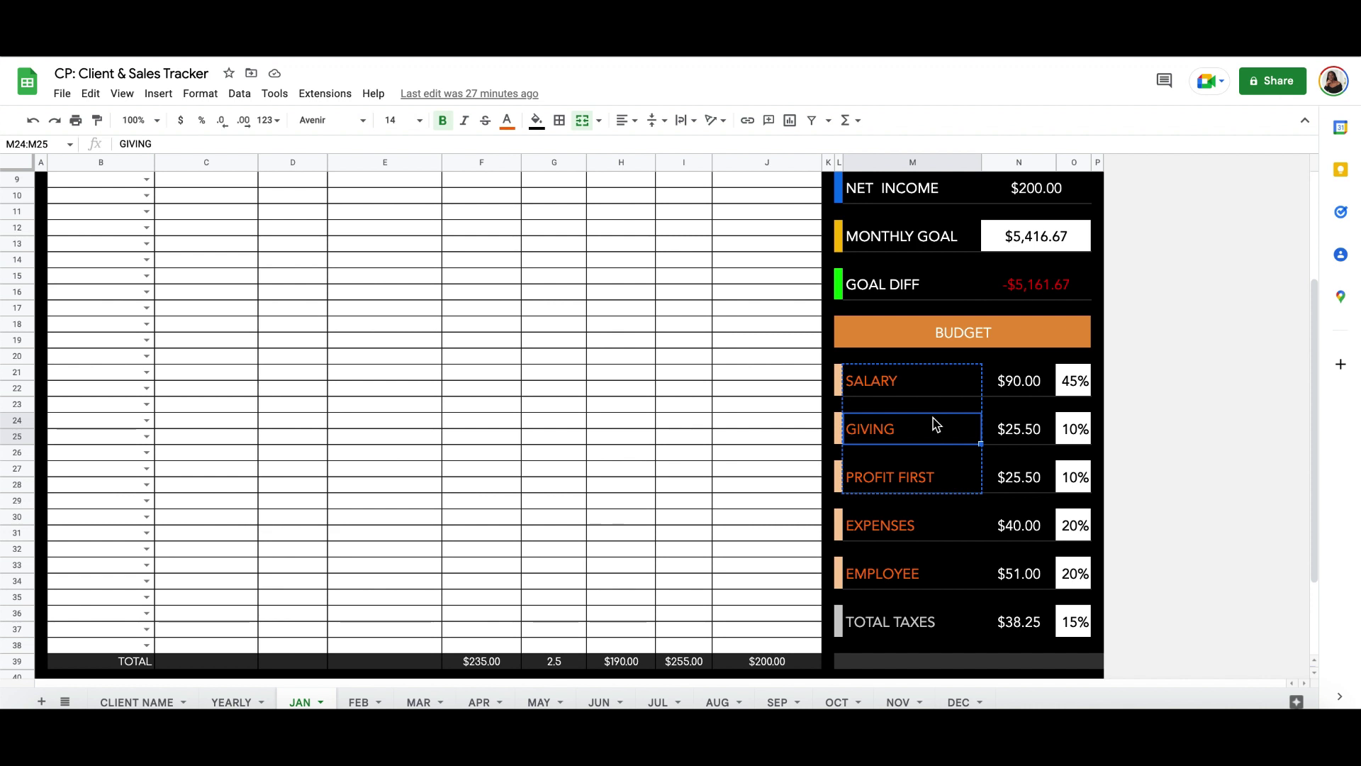
scroll(942, 383, up, 1)
scroll(943, 380, up, 2)
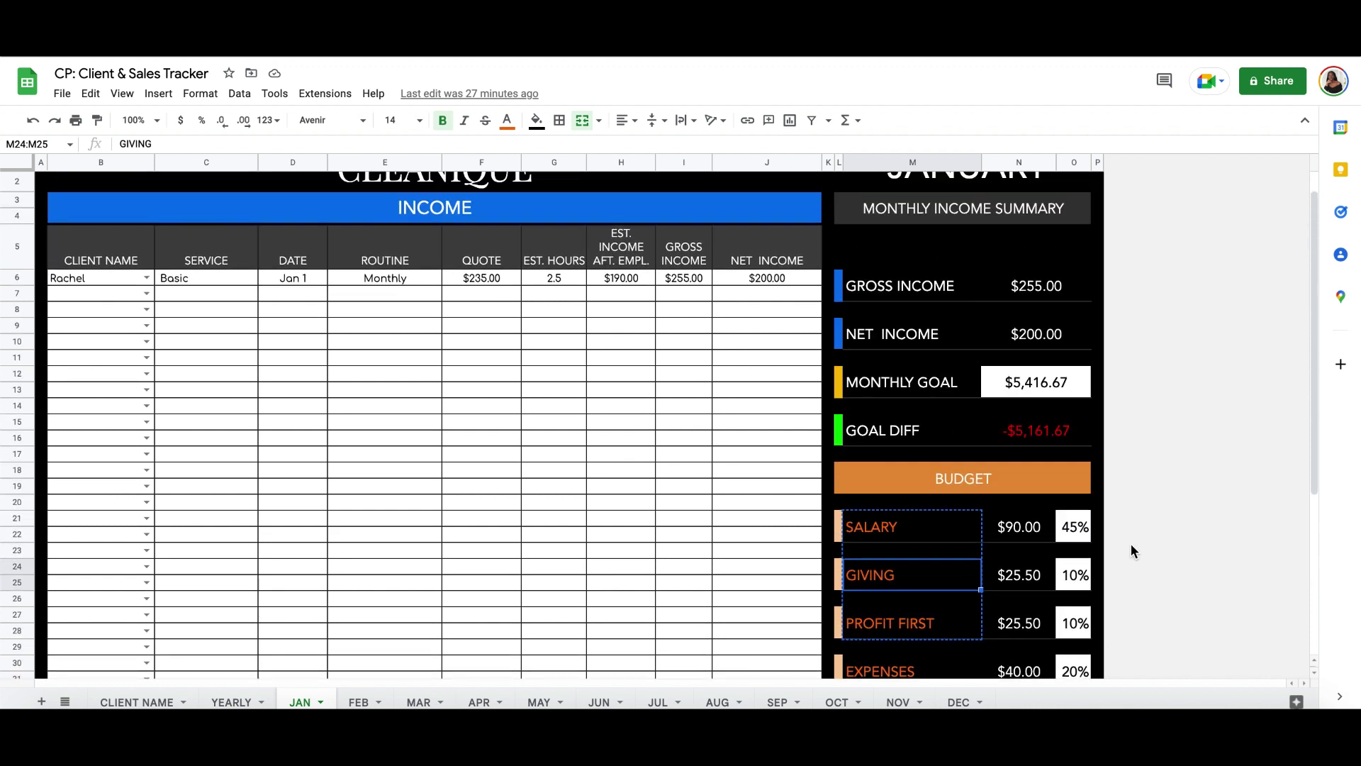
click(1125, 518)
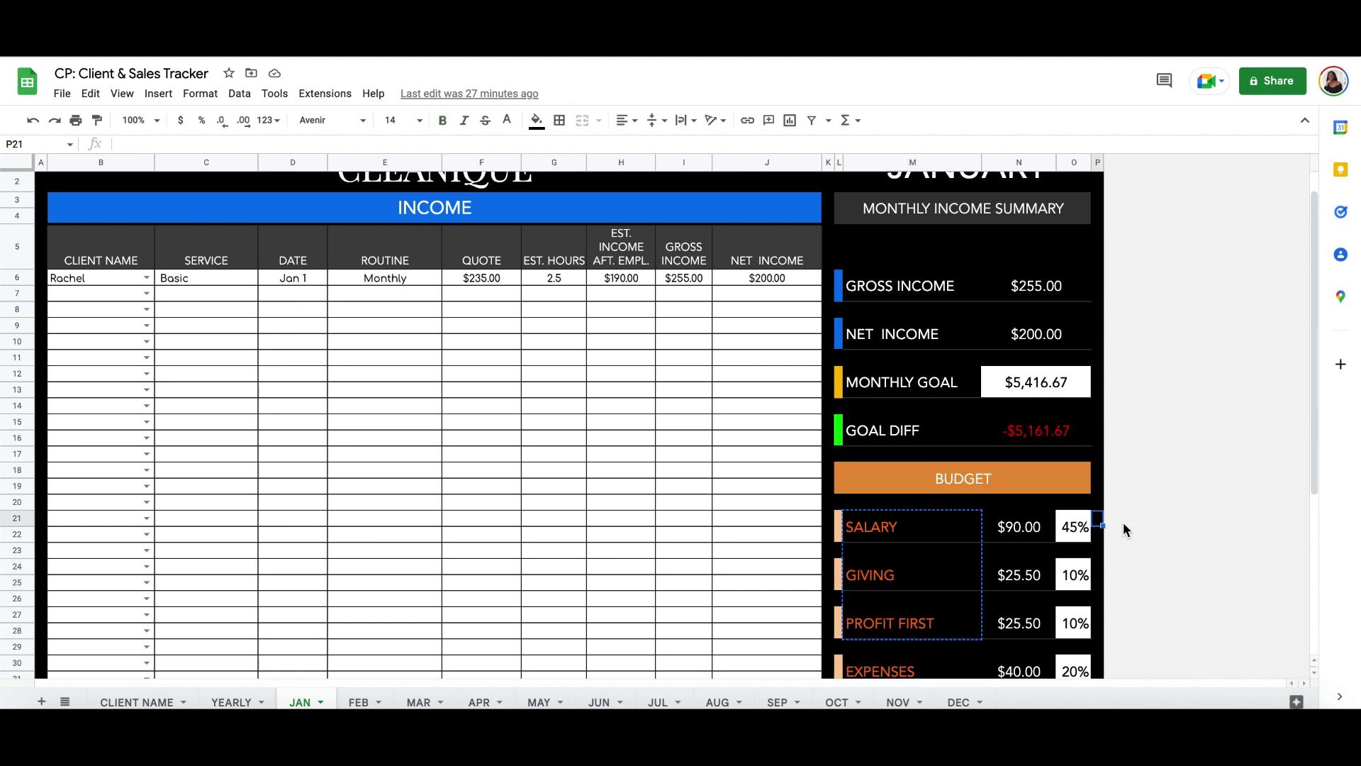
scroll(1123, 522, down, 1)
scroll(1122, 522, down, 1)
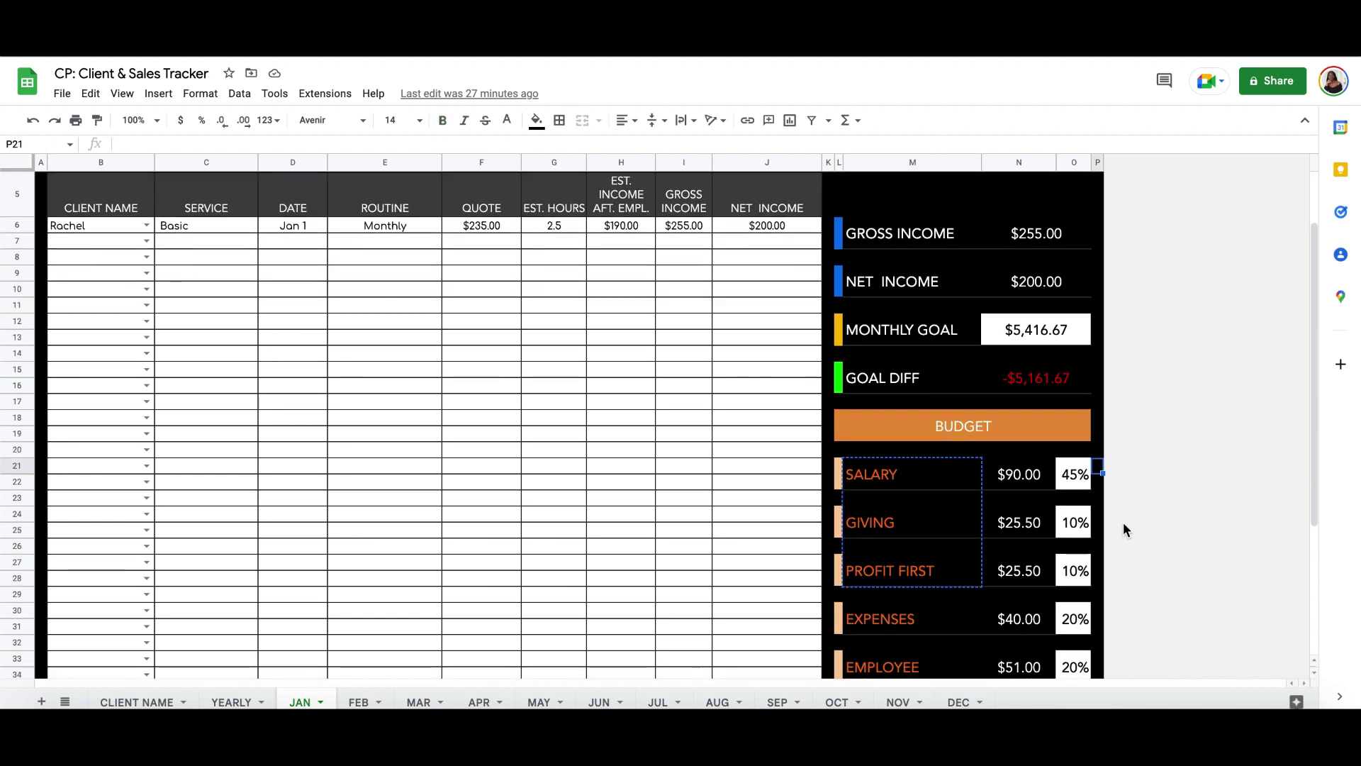
scroll(1122, 524, down, 2)
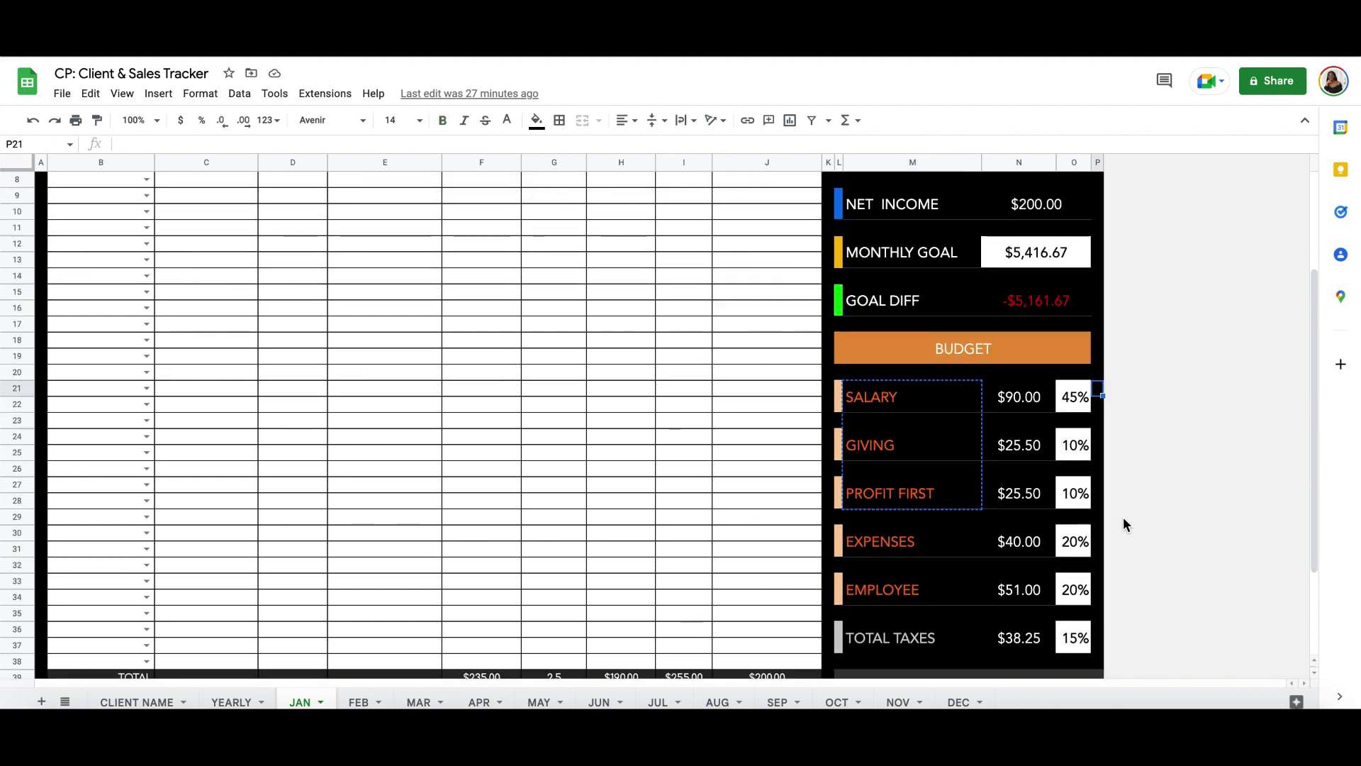
scroll(946, 551, up, 3)
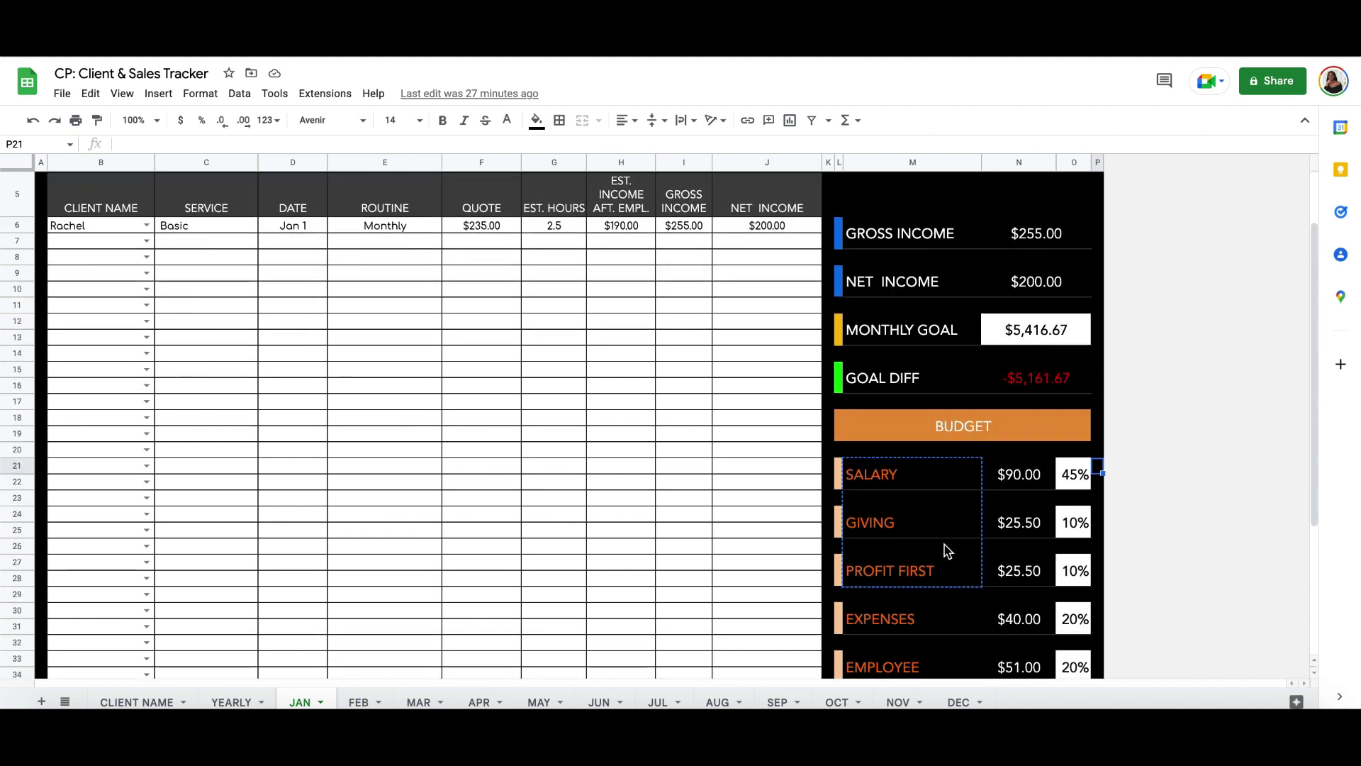
Inspect the formula behind January's Salary budget amount and leave the cell without editing it.
scroll(1037, 497, down, 2)
double_click(1020, 413)
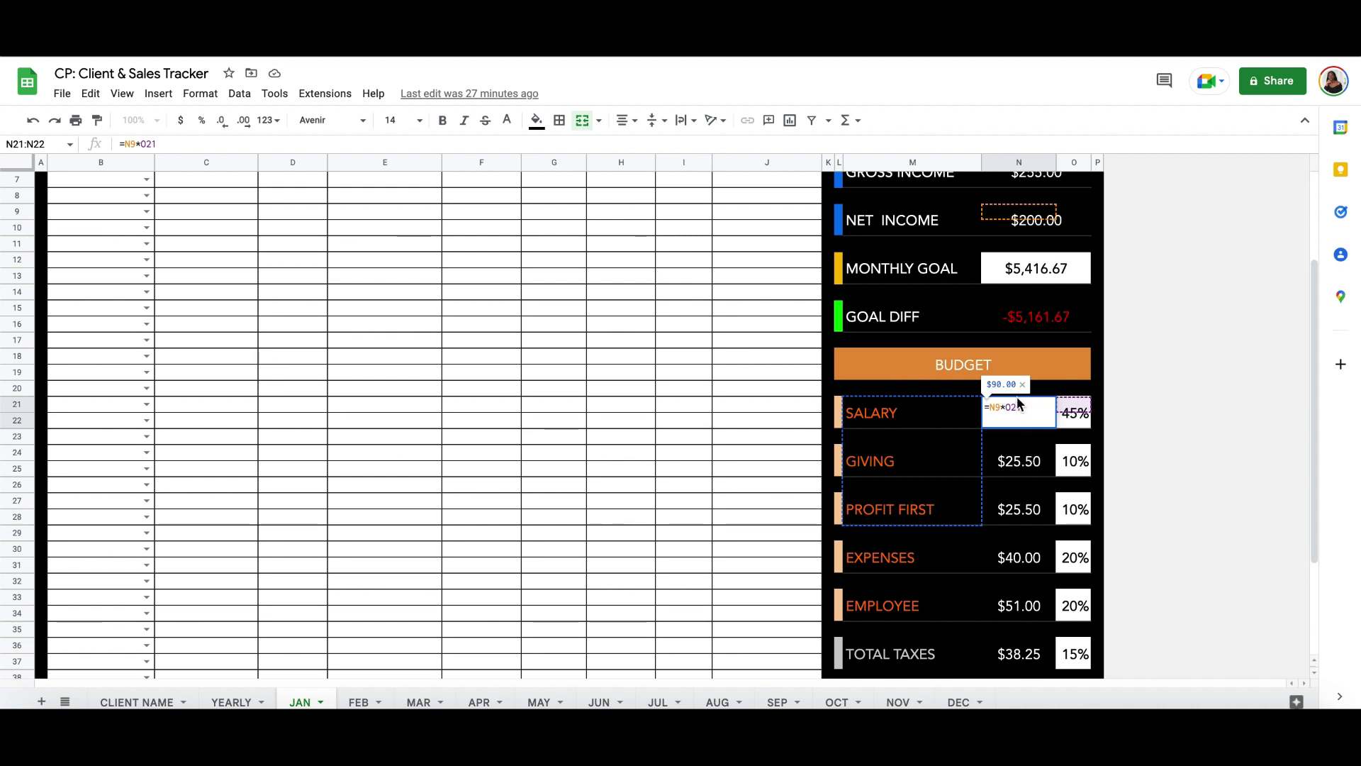
key(Escape)
click(1235, 466)
Go over the Salary, Giving and Profit First category labels in January's budget section.
click(894, 487)
click(894, 465)
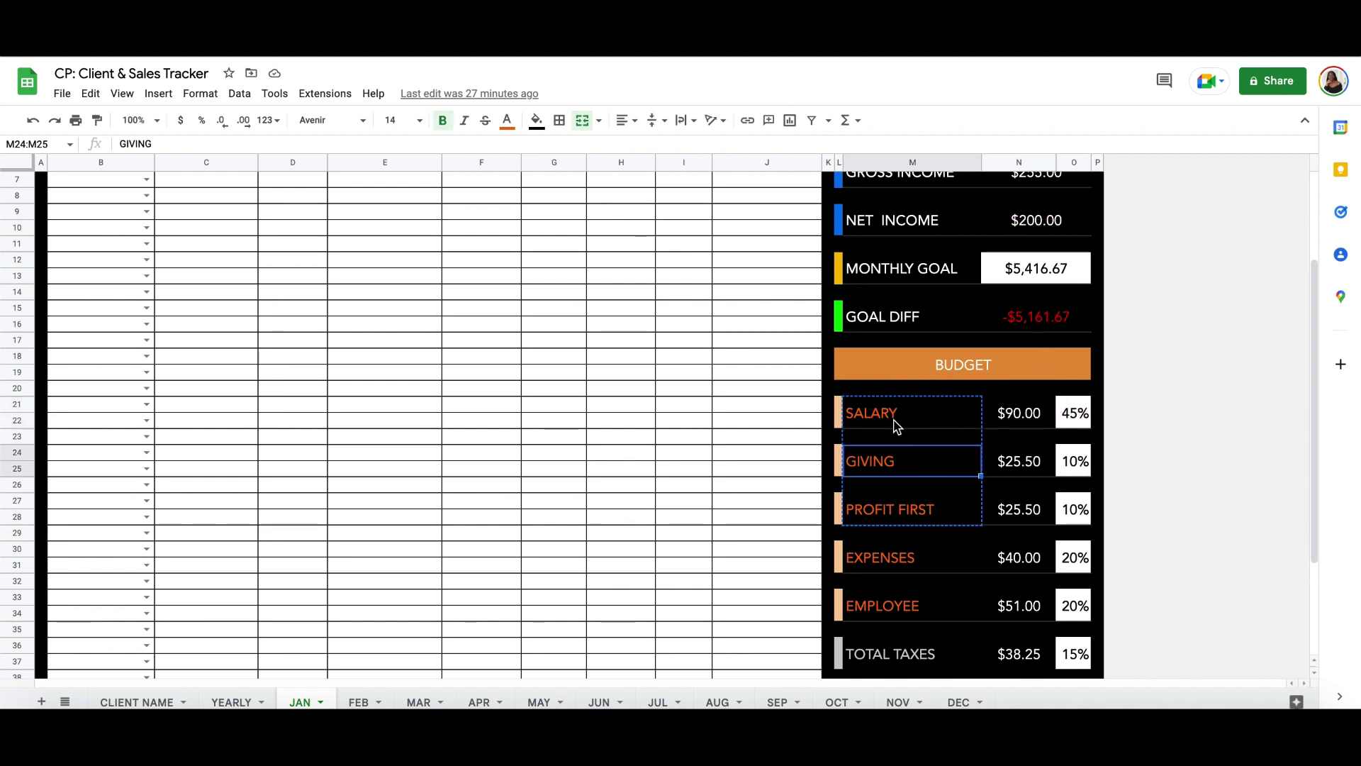
click(911, 419)
click(1097, 405)
key(Down)
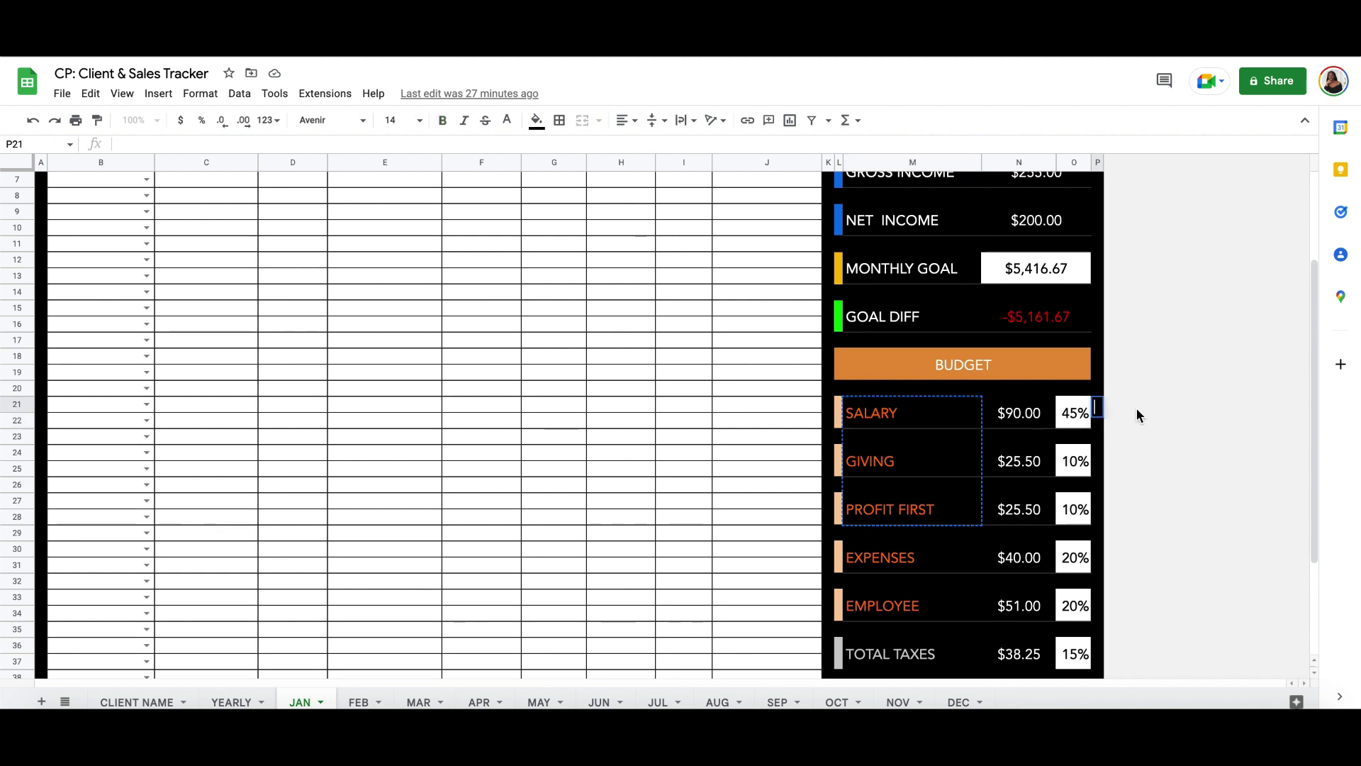
drag(897, 521, 905, 471)
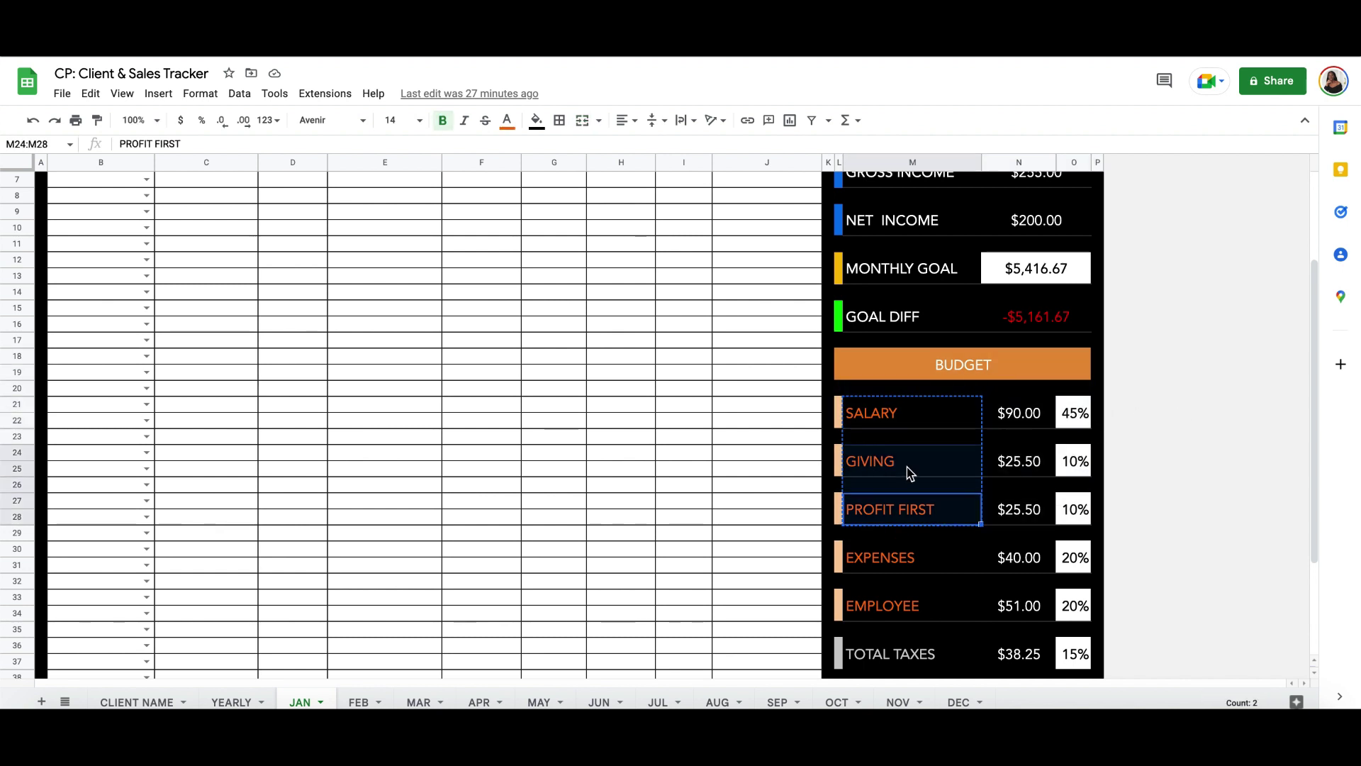
click(905, 470)
click(912, 425)
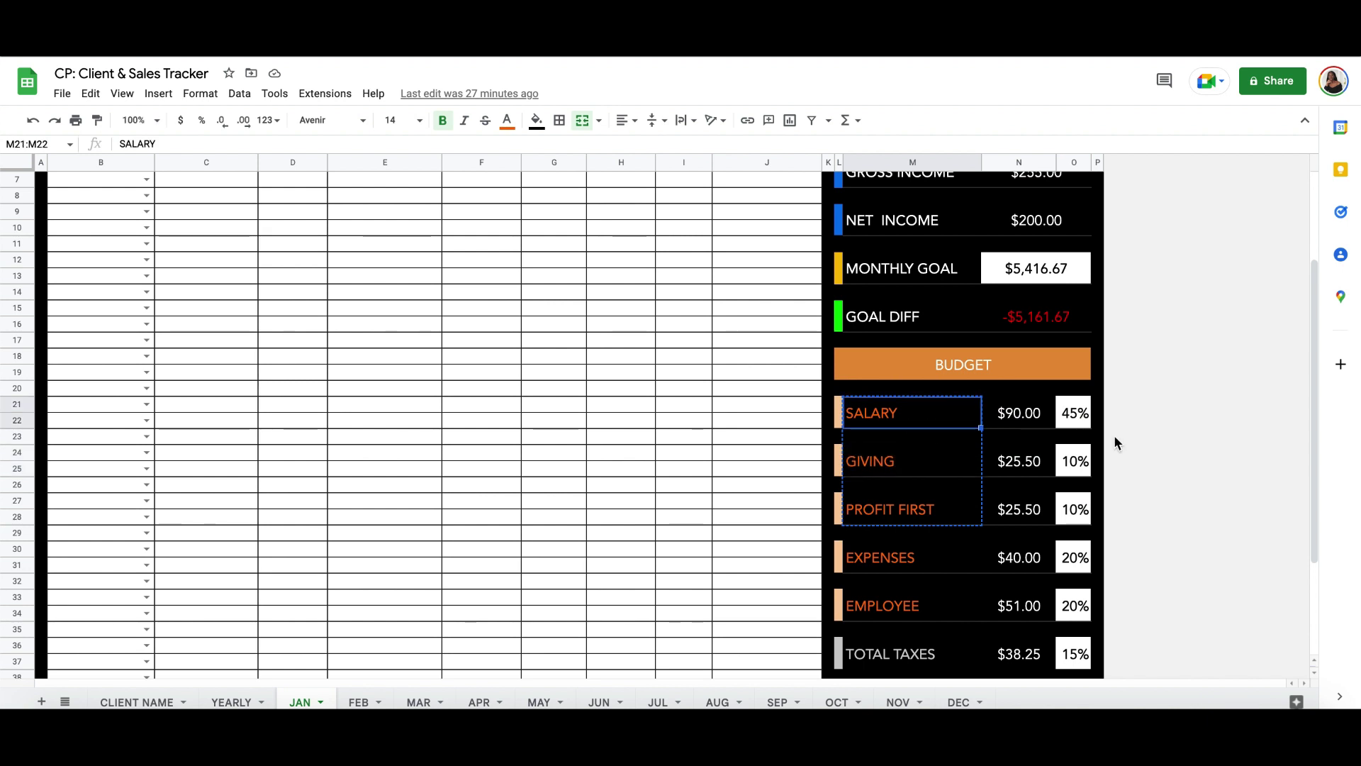
Check the Salary percentage and amount formula, and trace its reference to the Net Income cell.
click(1072, 422)
click(1000, 418)
double_click(1004, 418)
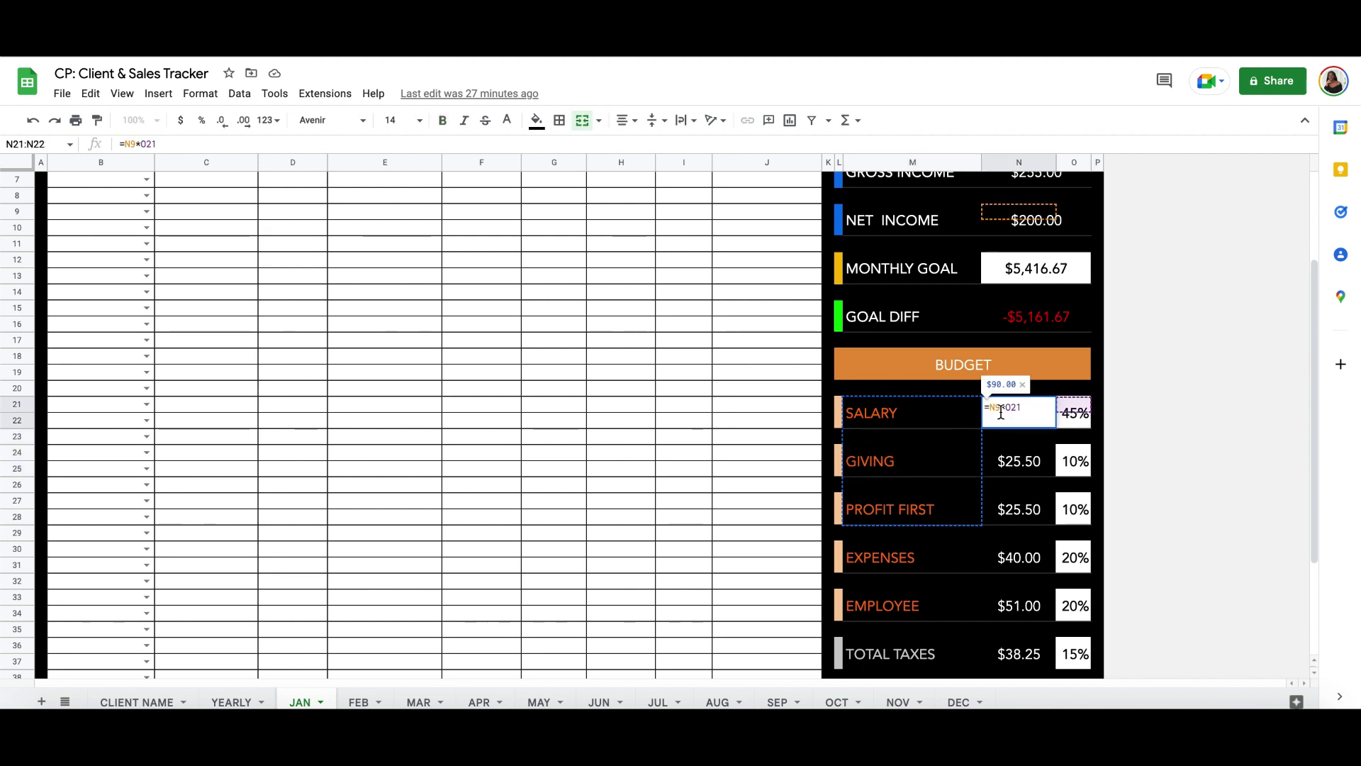
scroll(1048, 246, up, 1)
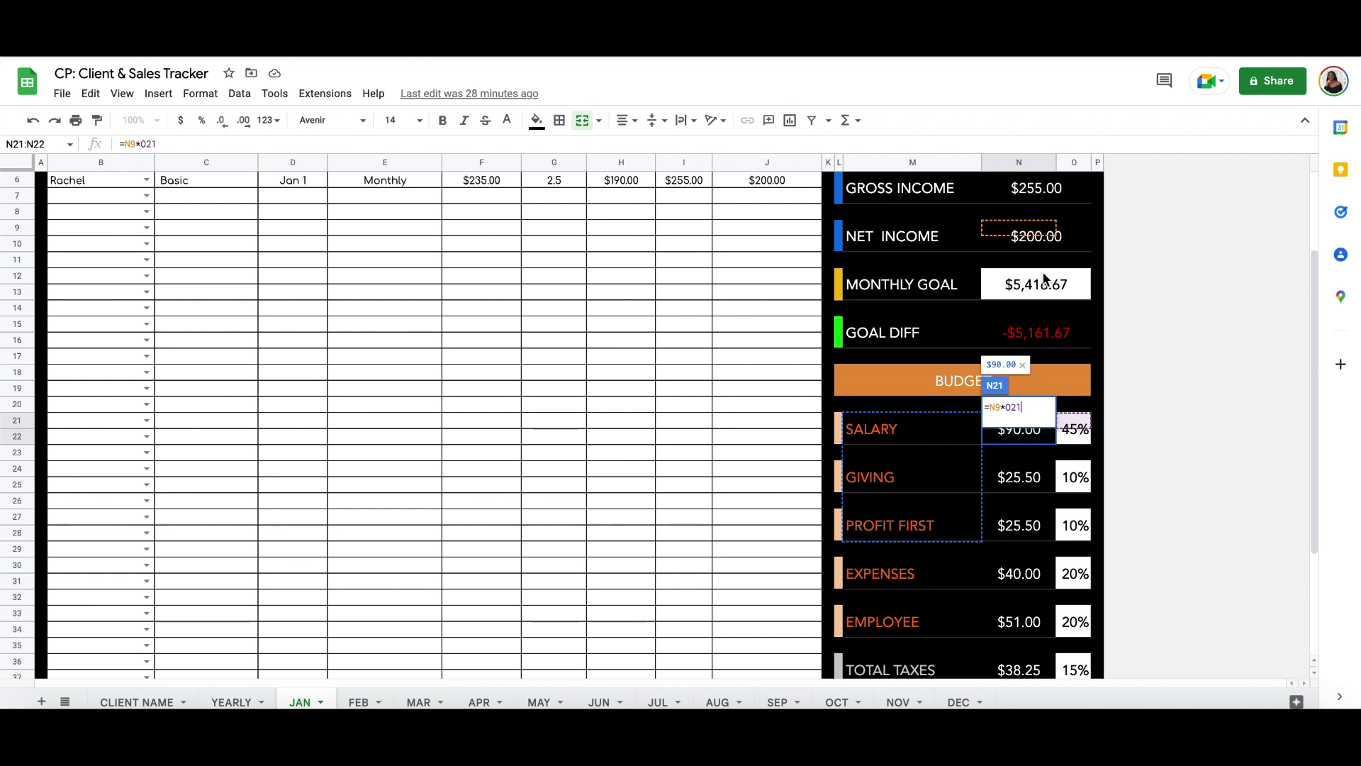
click(1047, 245)
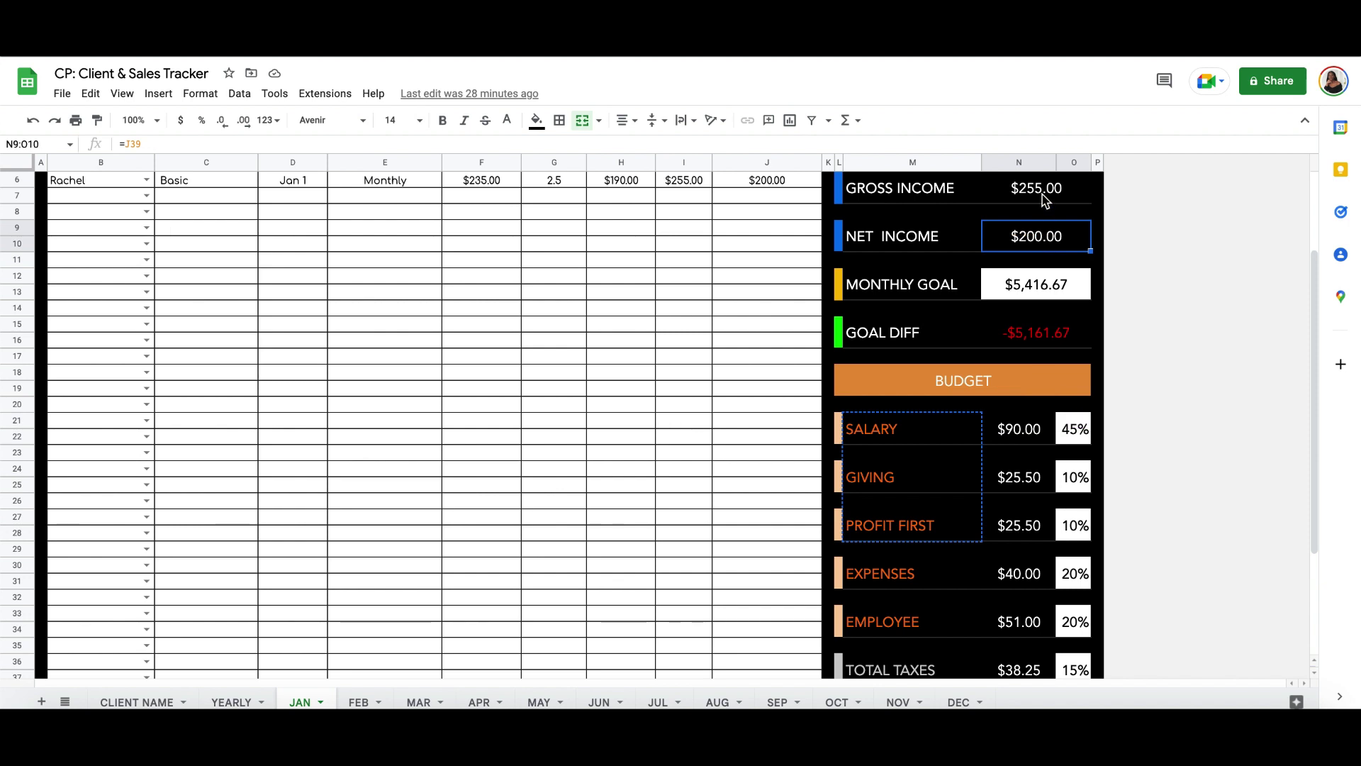
Open January's Monthly Goal cell and highlight its entered value for inspection.
scroll(542, 258, up, 3)
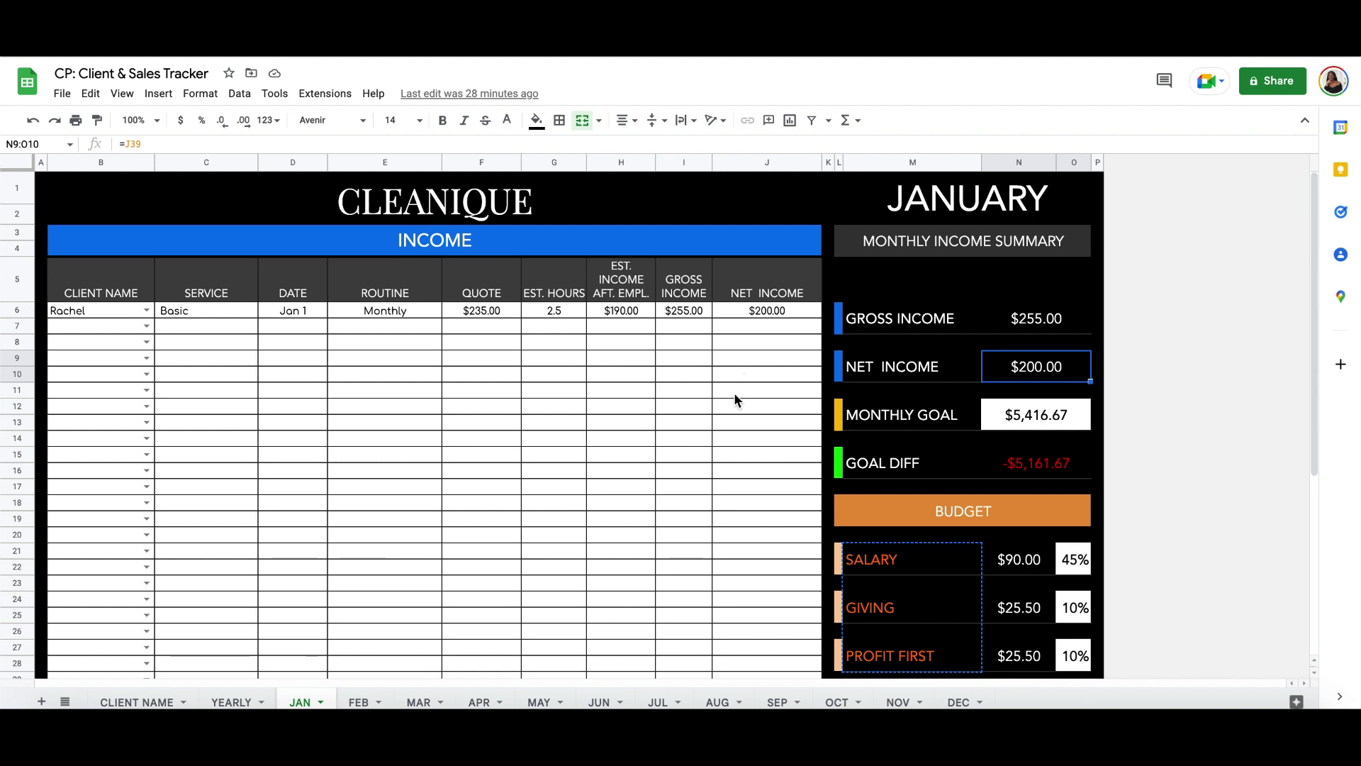
click(1046, 421)
double_click(1054, 418)
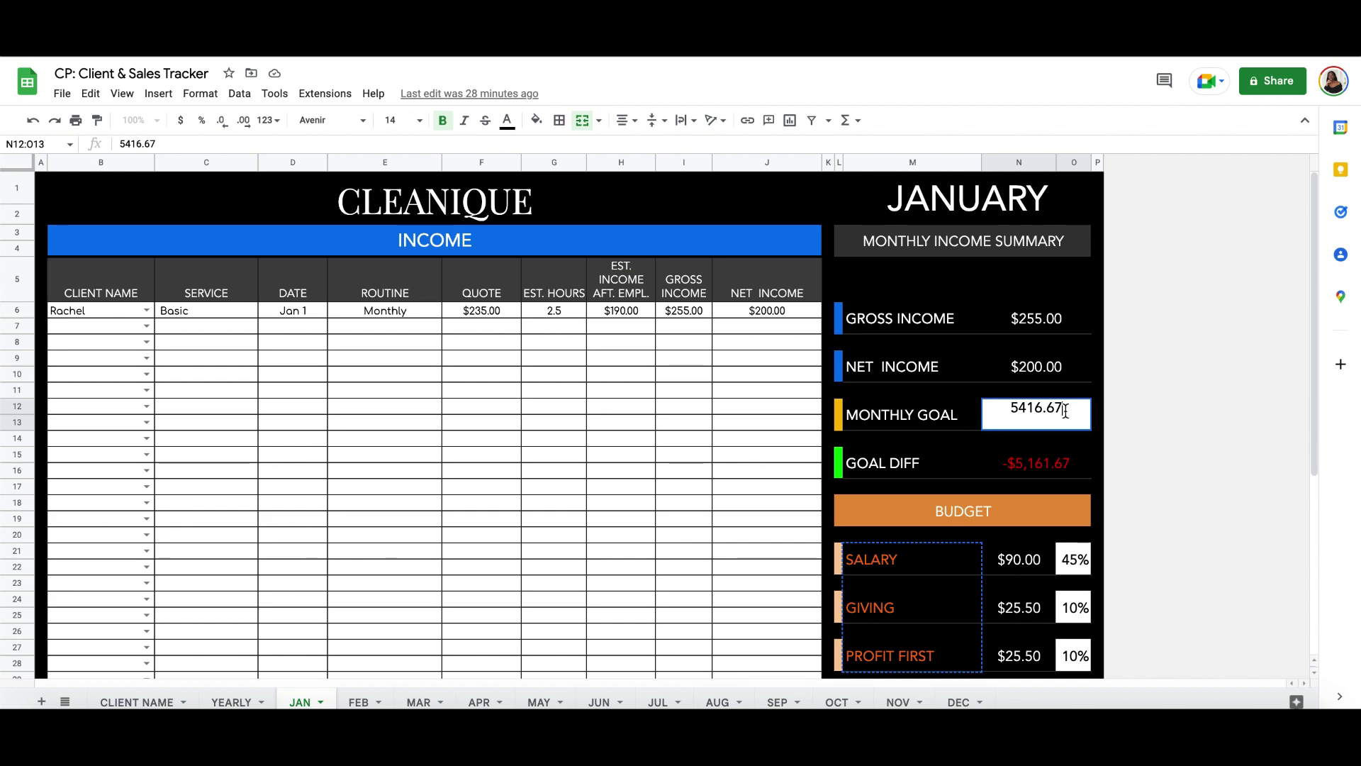
drag(1066, 410, 1003, 411)
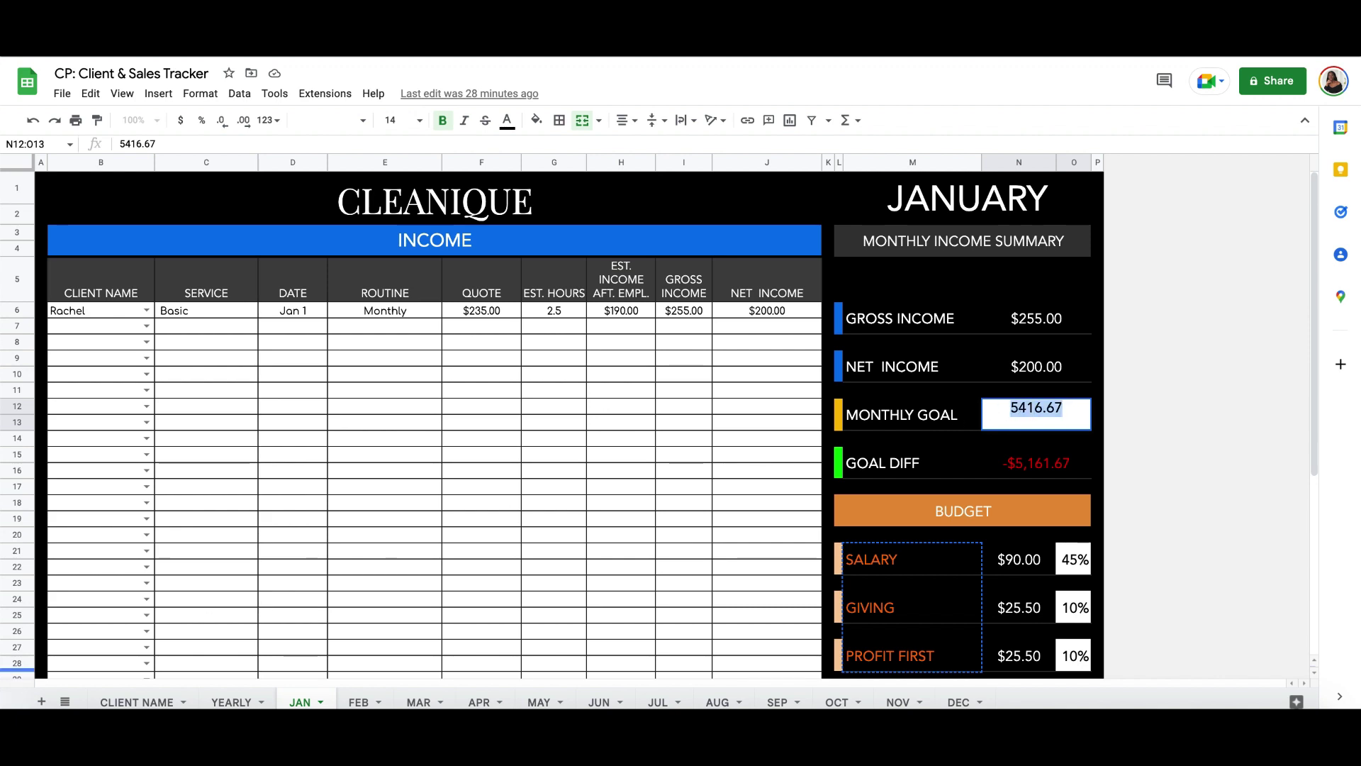
Return to the yearly overview and point out the Monthly Goal table's heading.
click(231, 702)
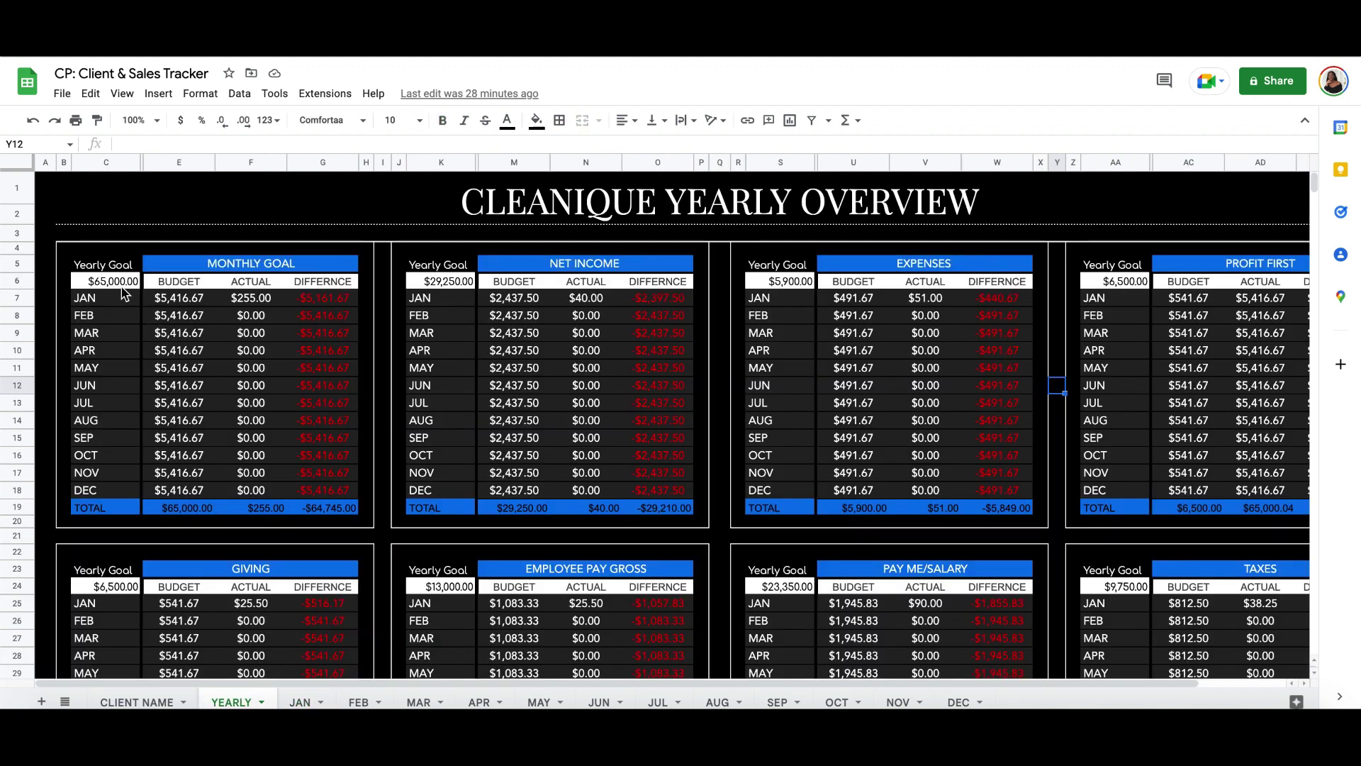
double_click(298, 267)
drag(297, 263, 214, 263)
click(207, 263)
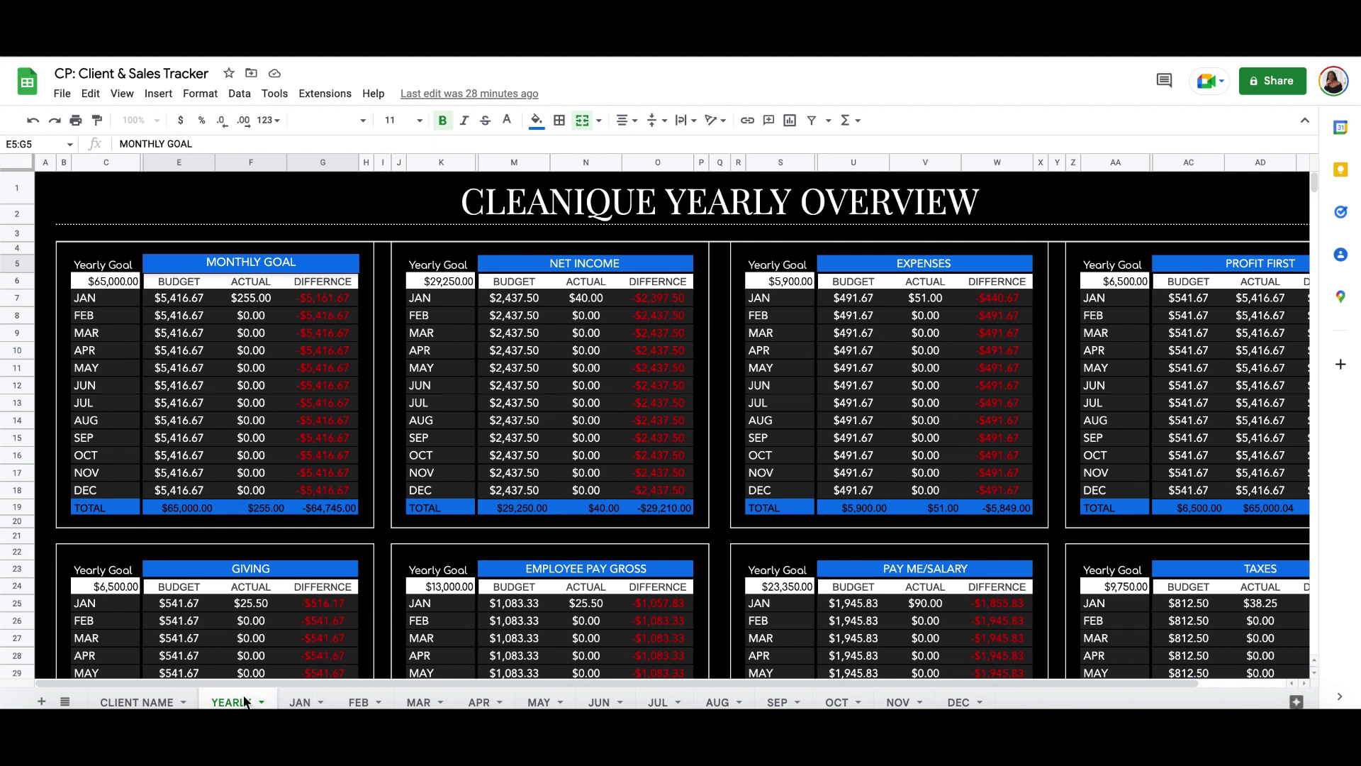
Go back to the January sheet and recheck the Monthly Goal cell's entry, leaving it without changes.
click(296, 702)
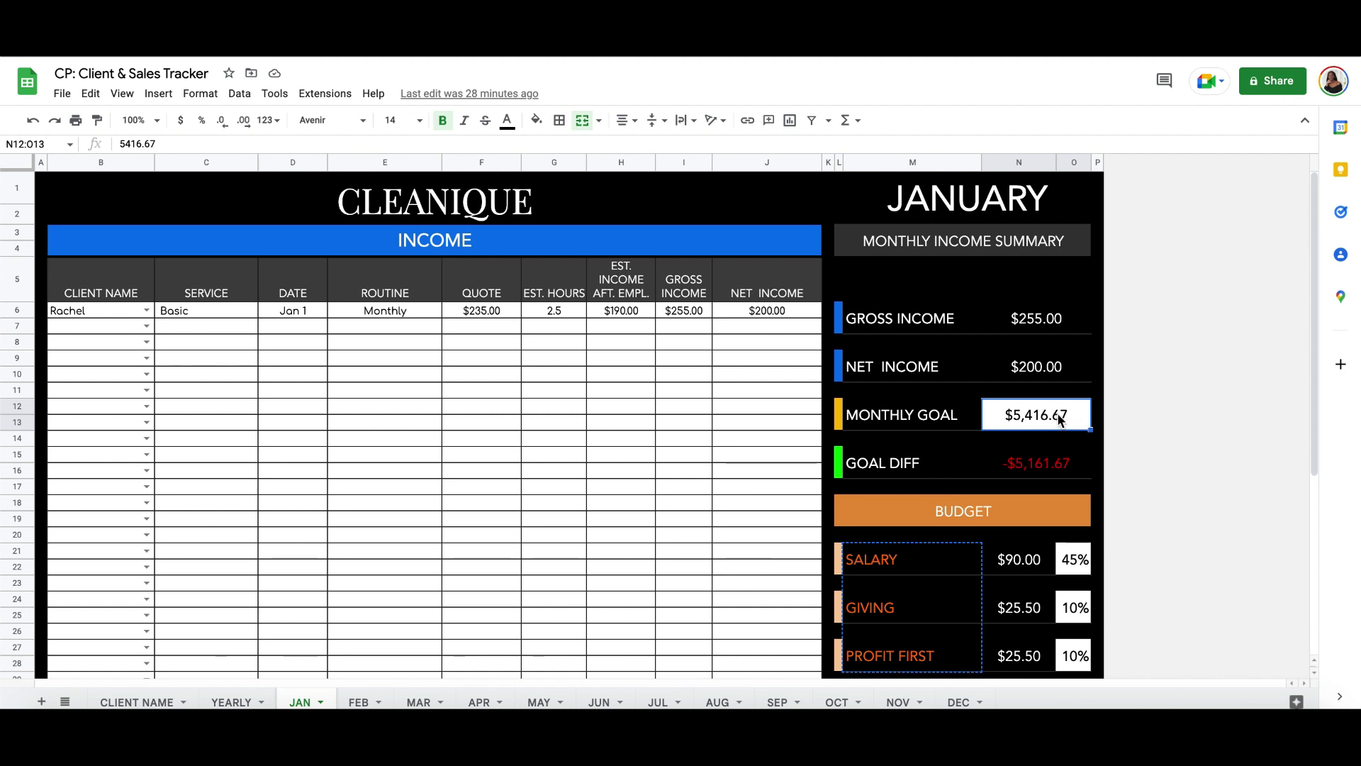
double_click(1012, 419)
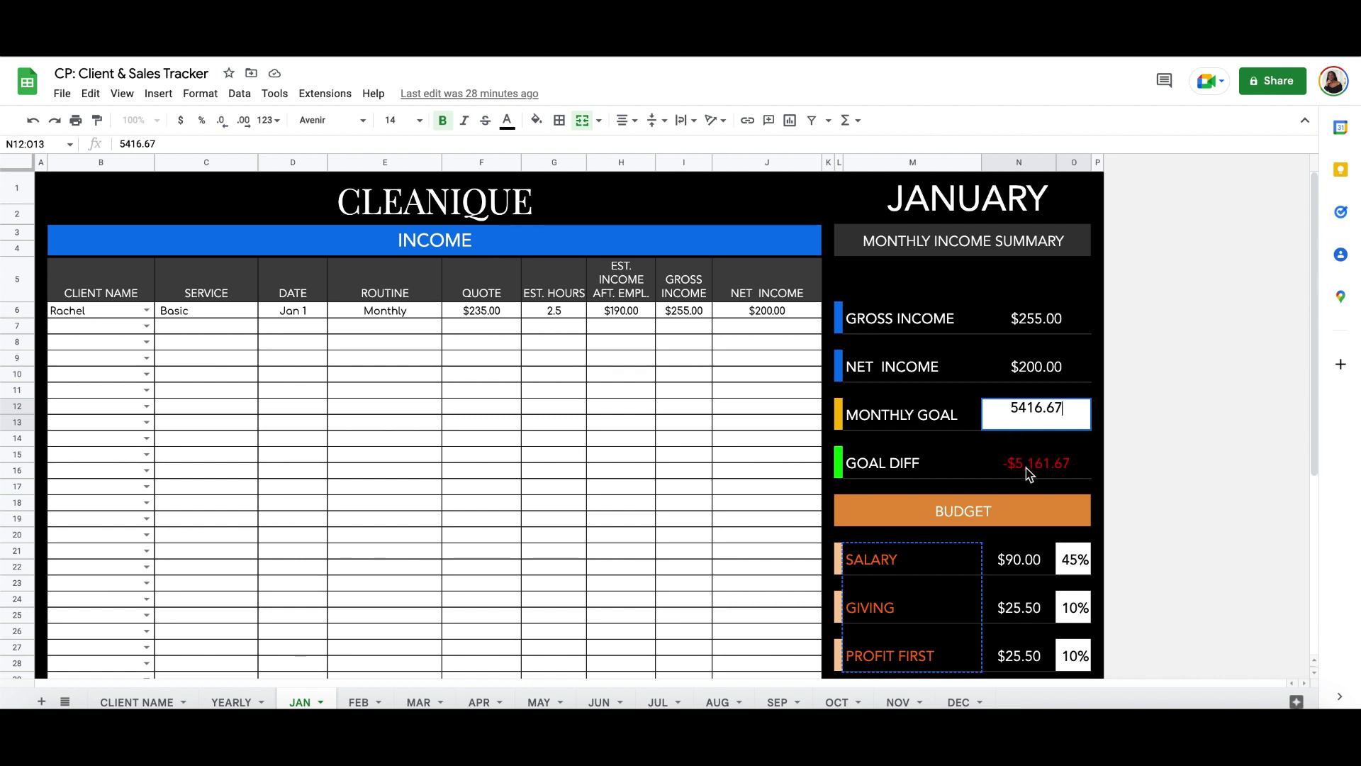
click(376, 360)
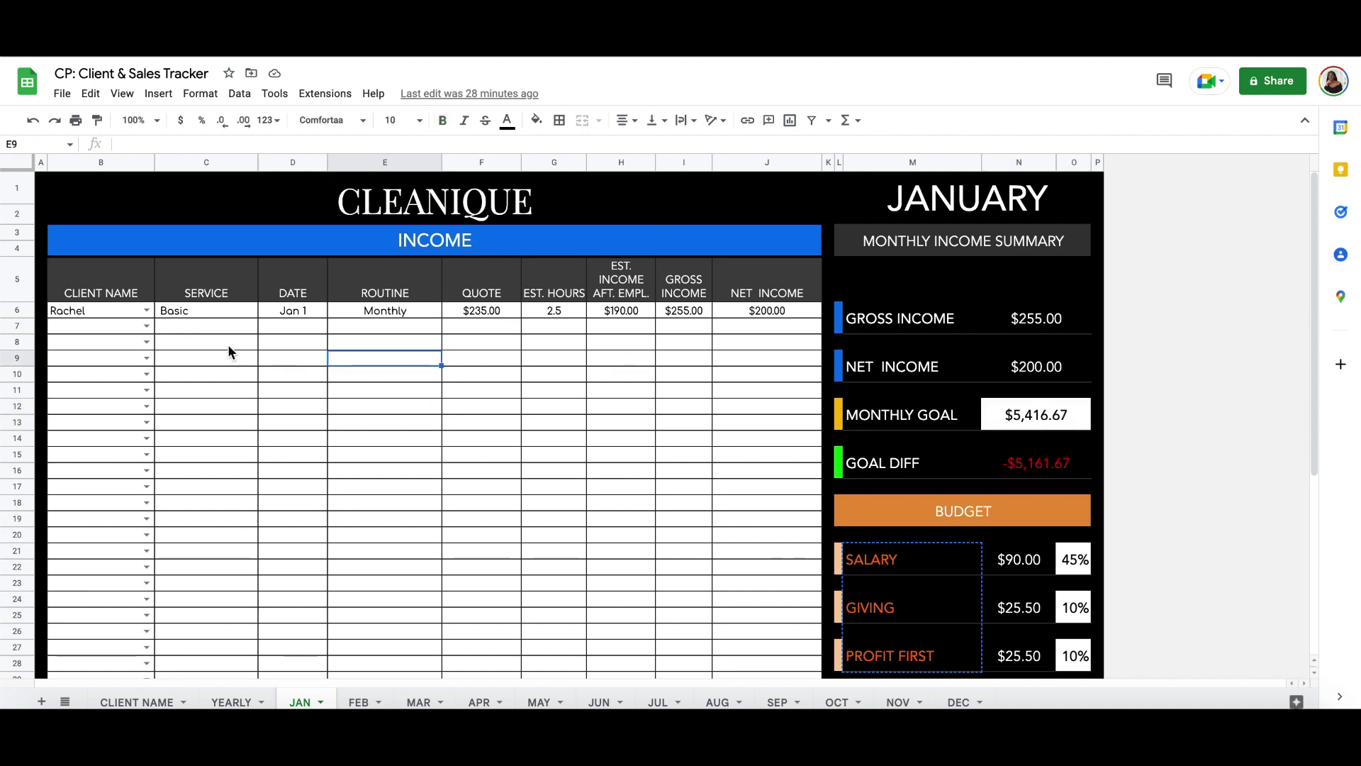
View the client choices for the second January income row and compare them with the names on the CLIENT NAME sheet.
click(147, 326)
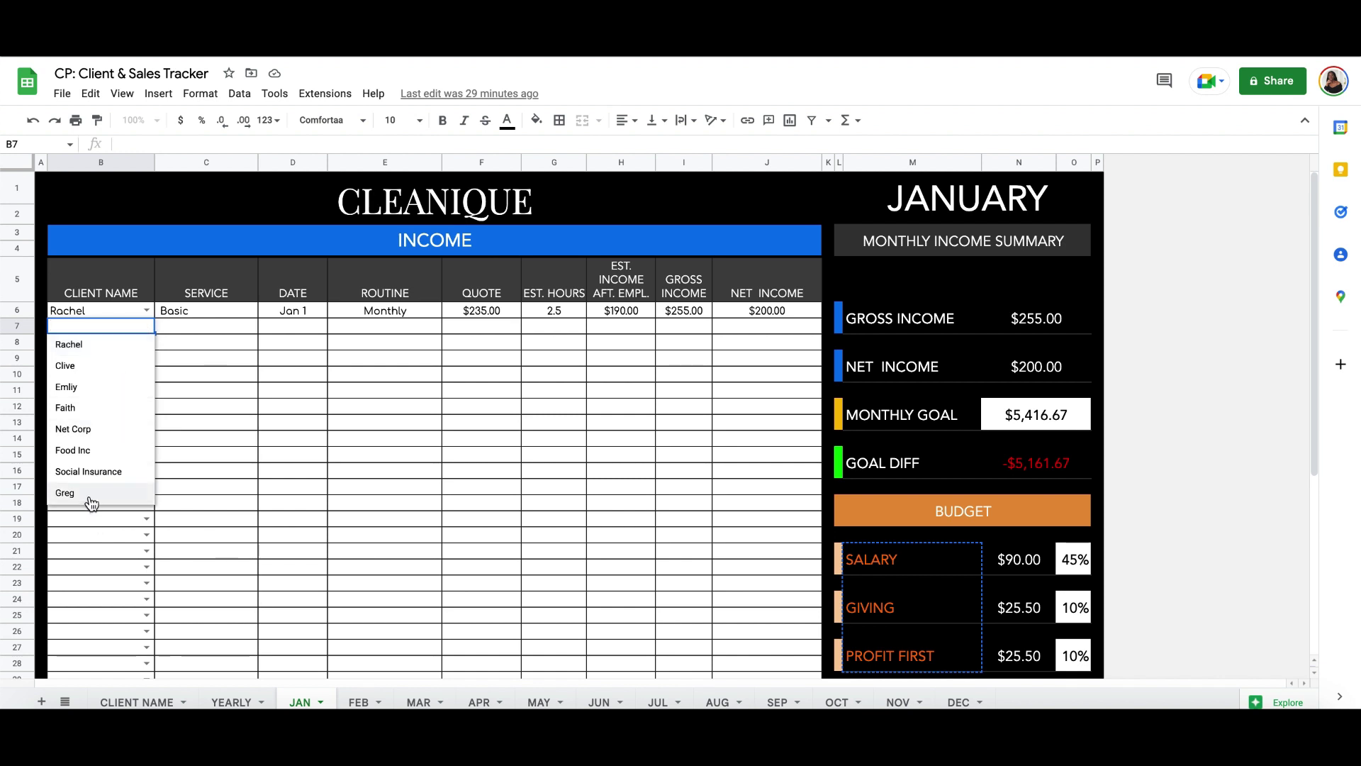
click(122, 704)
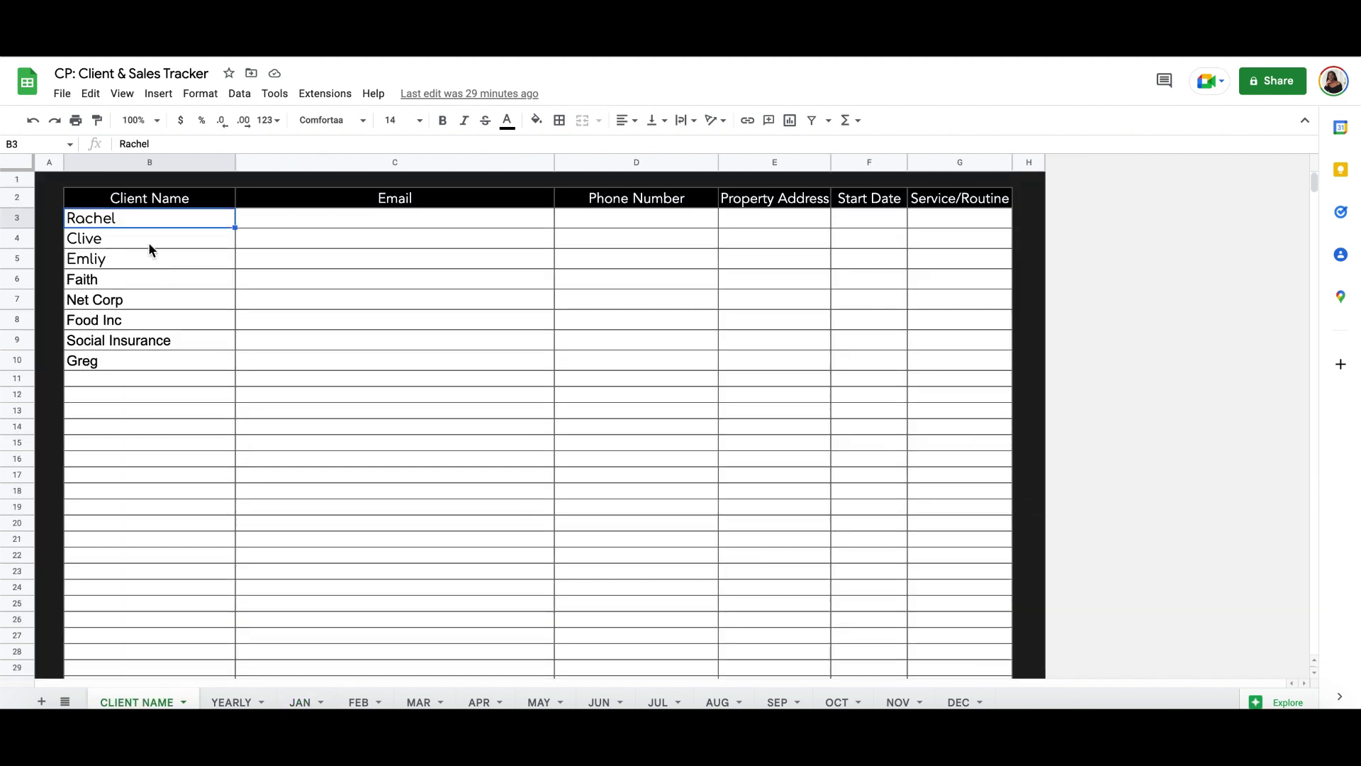
click(121, 365)
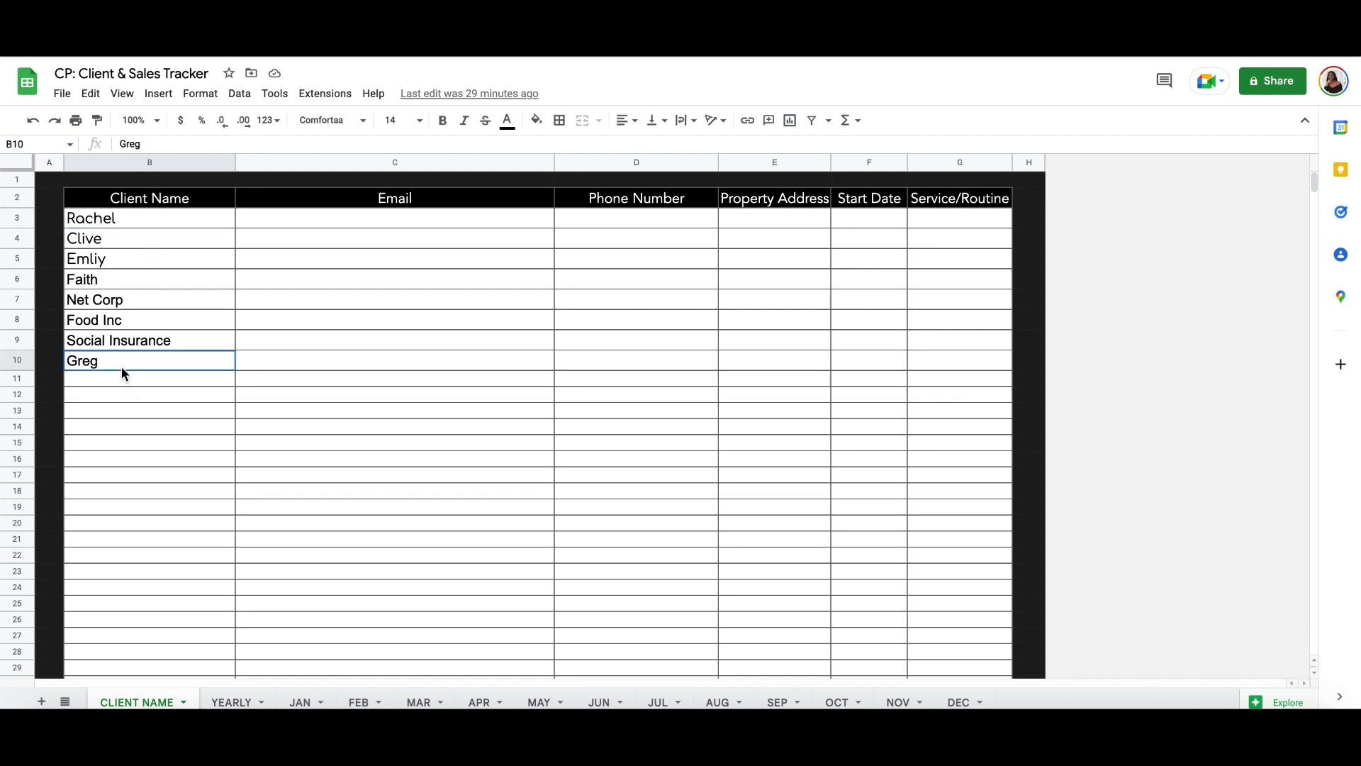
click(121, 424)
click(126, 509)
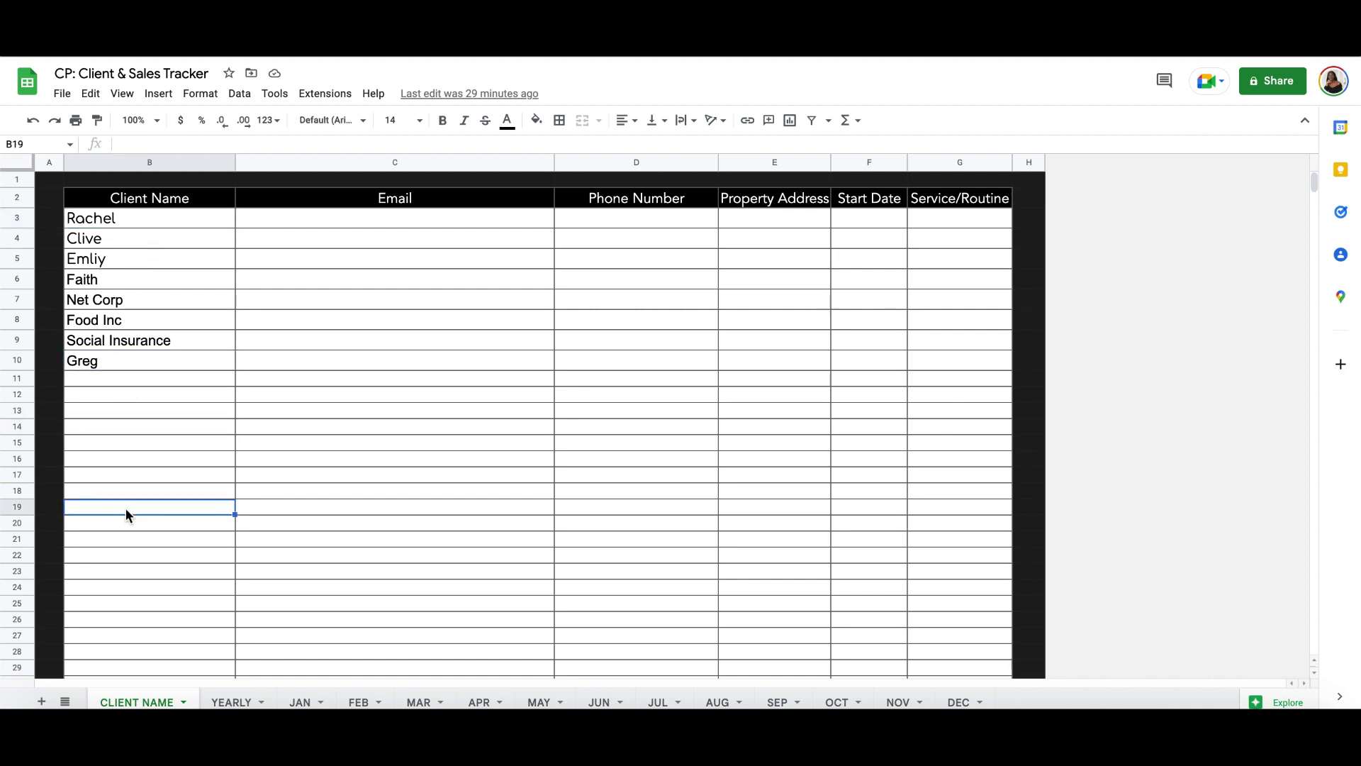
Browse the CLIENT NAME sheet's empty rows and bring up the row options for row 17 to view the insert choices.
scroll(126, 508, down, 3)
scroll(125, 507, up, 10)
right_click(16, 475)
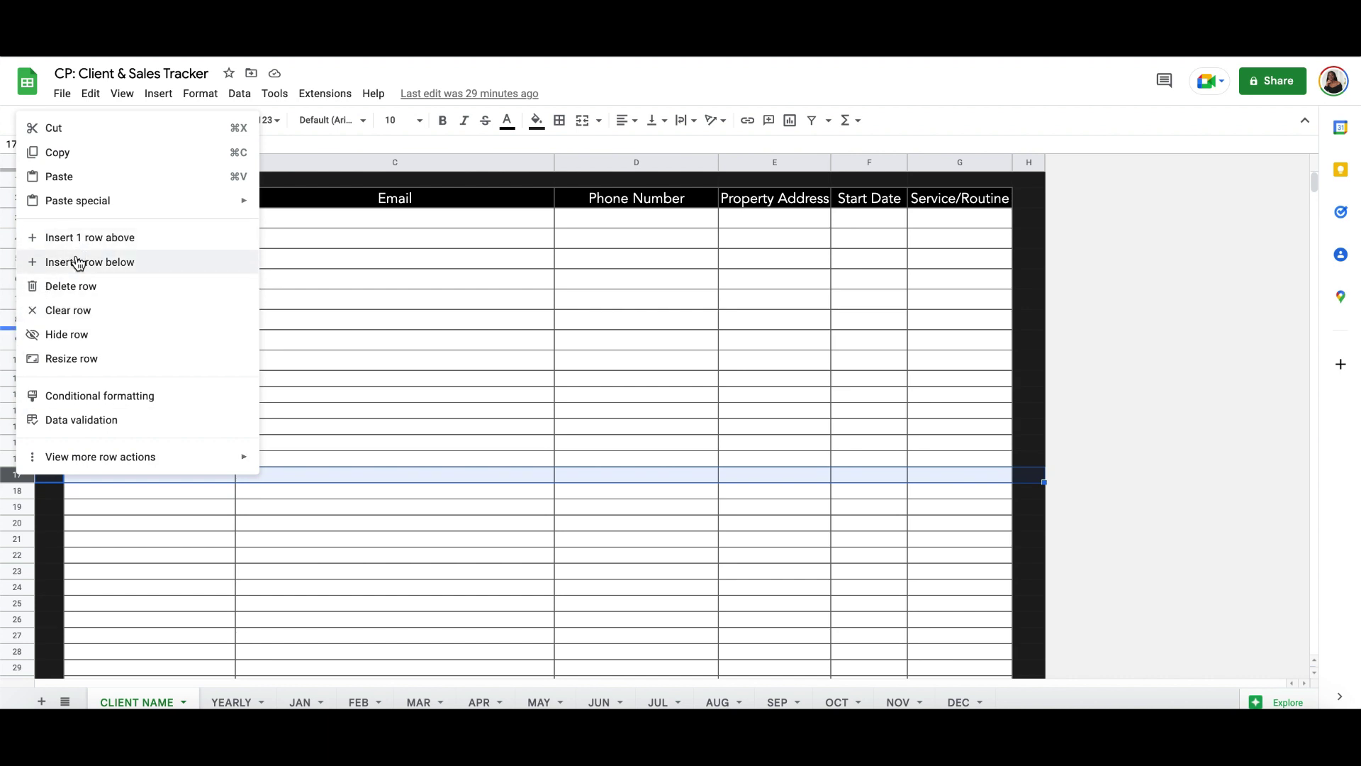
Return to the January sheet by way of the yearly overview and check the client choice in the first income row.
click(218, 702)
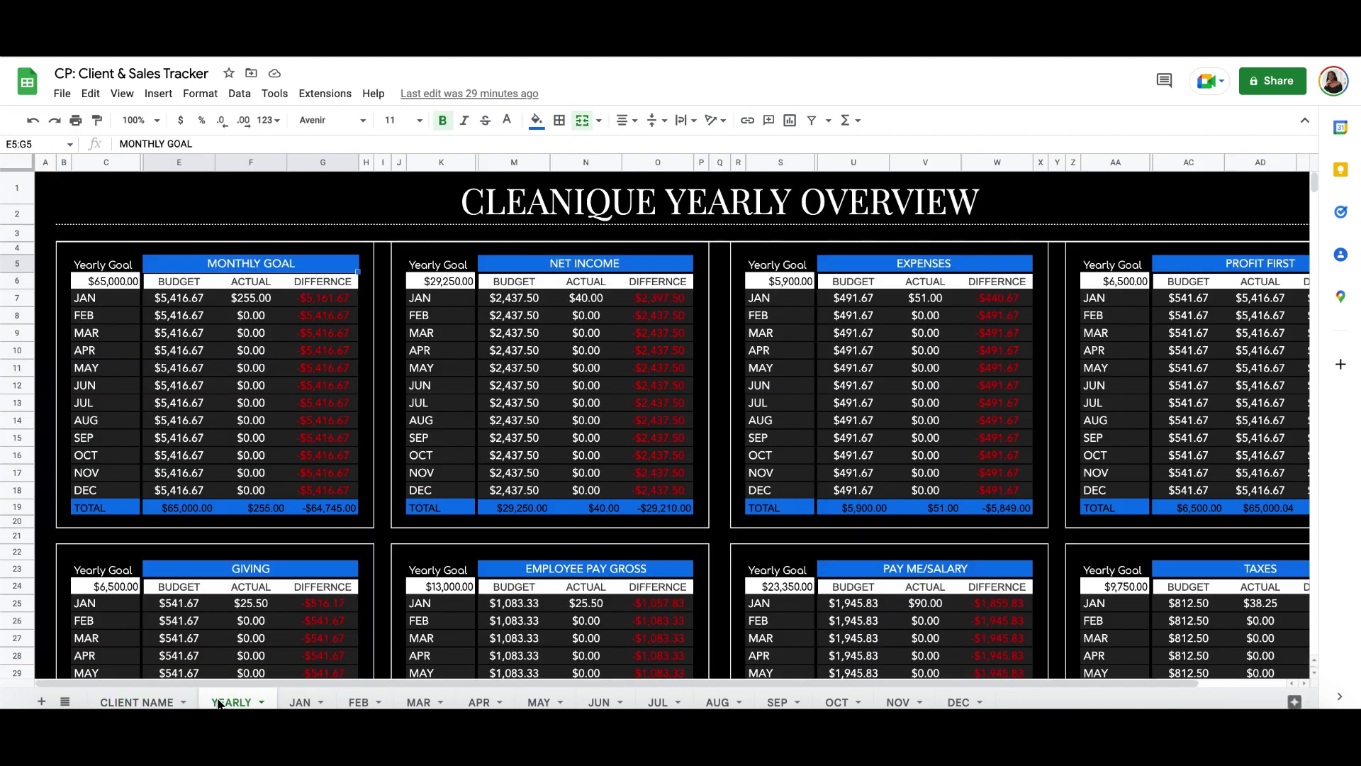
click(299, 702)
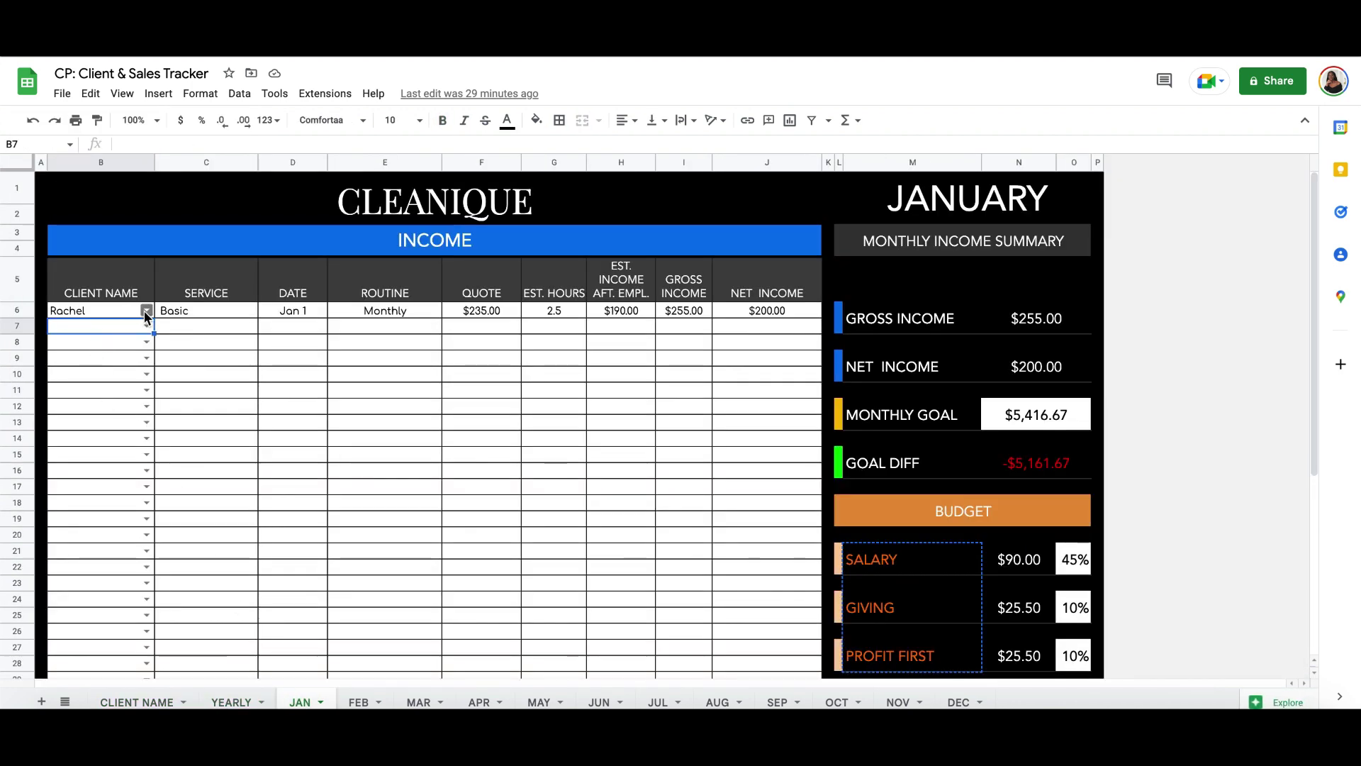
click(145, 311)
click(116, 327)
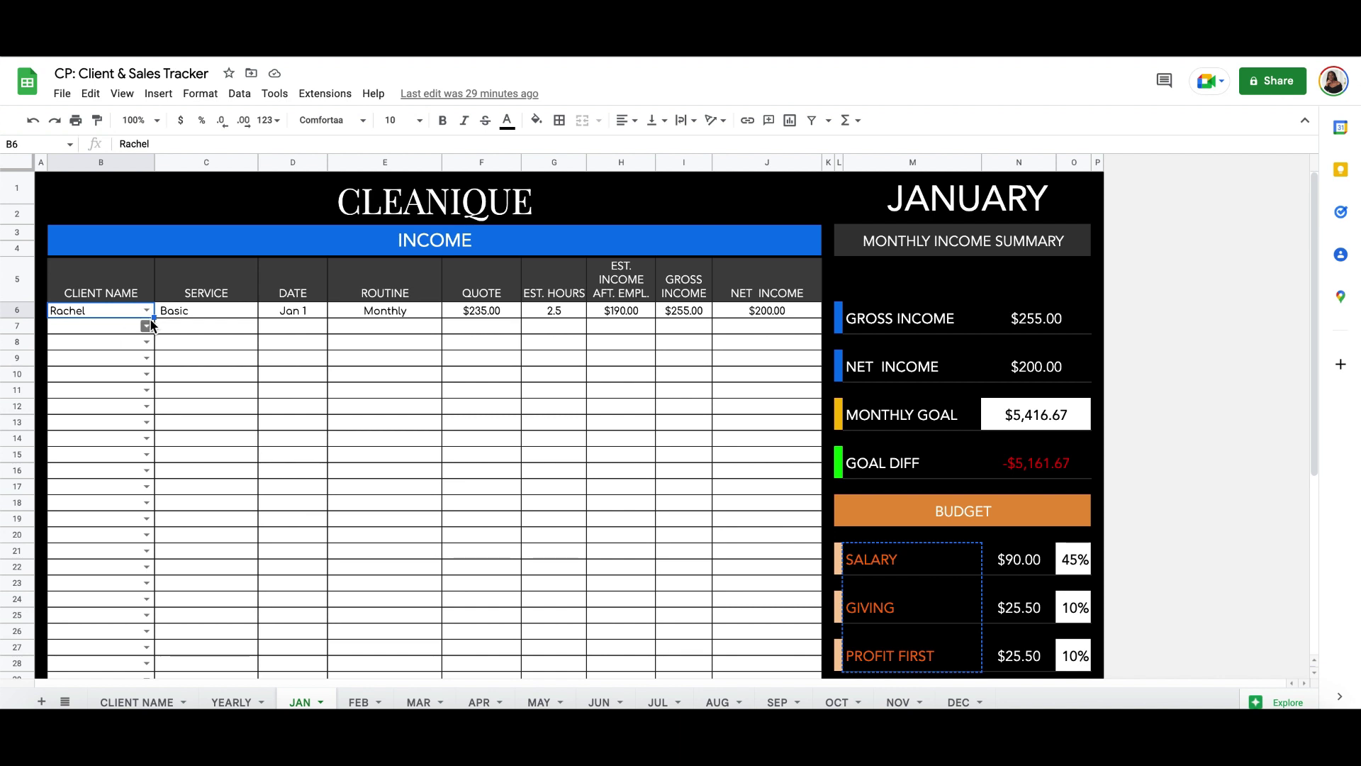
Open the Service and Date cells of January's first income row to inspect their entries and the date picker.
click(203, 312)
double_click(207, 310)
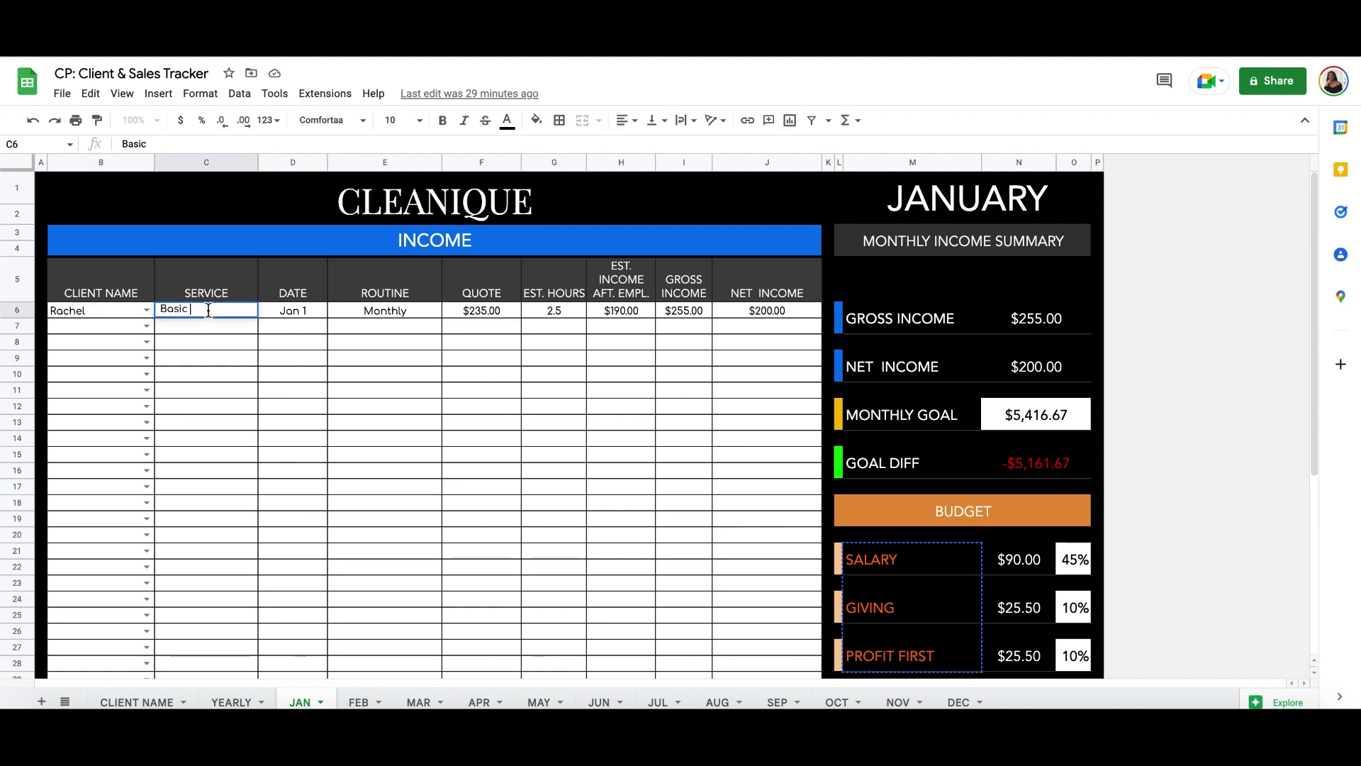
click(290, 313)
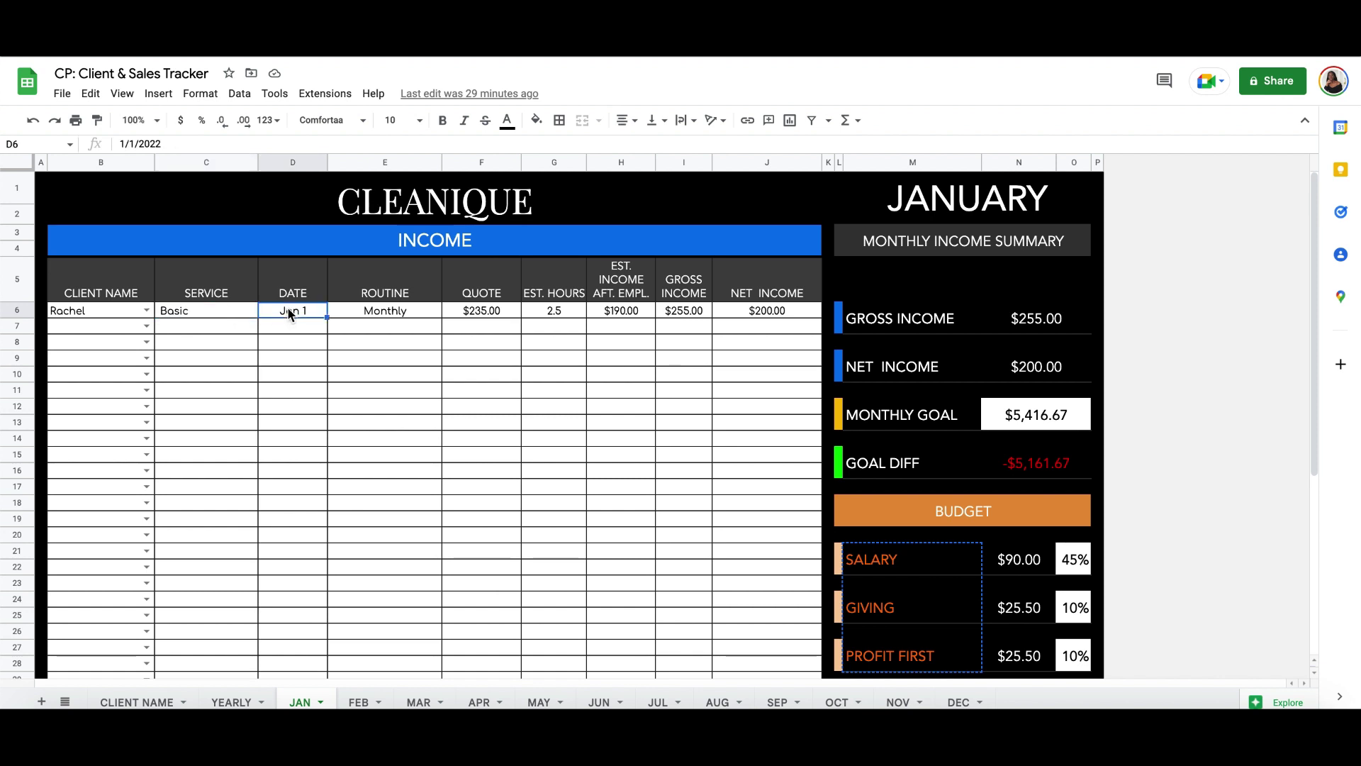
double_click(302, 313)
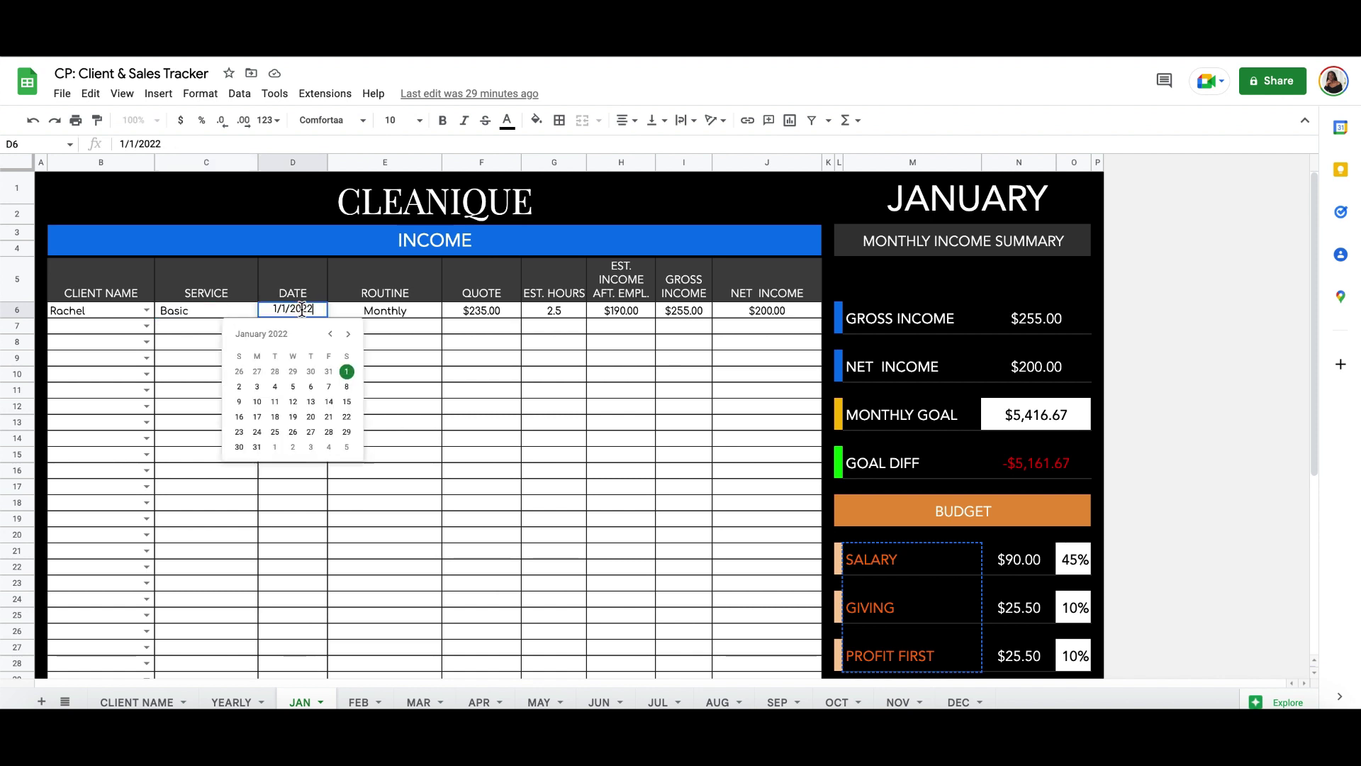
click(401, 358)
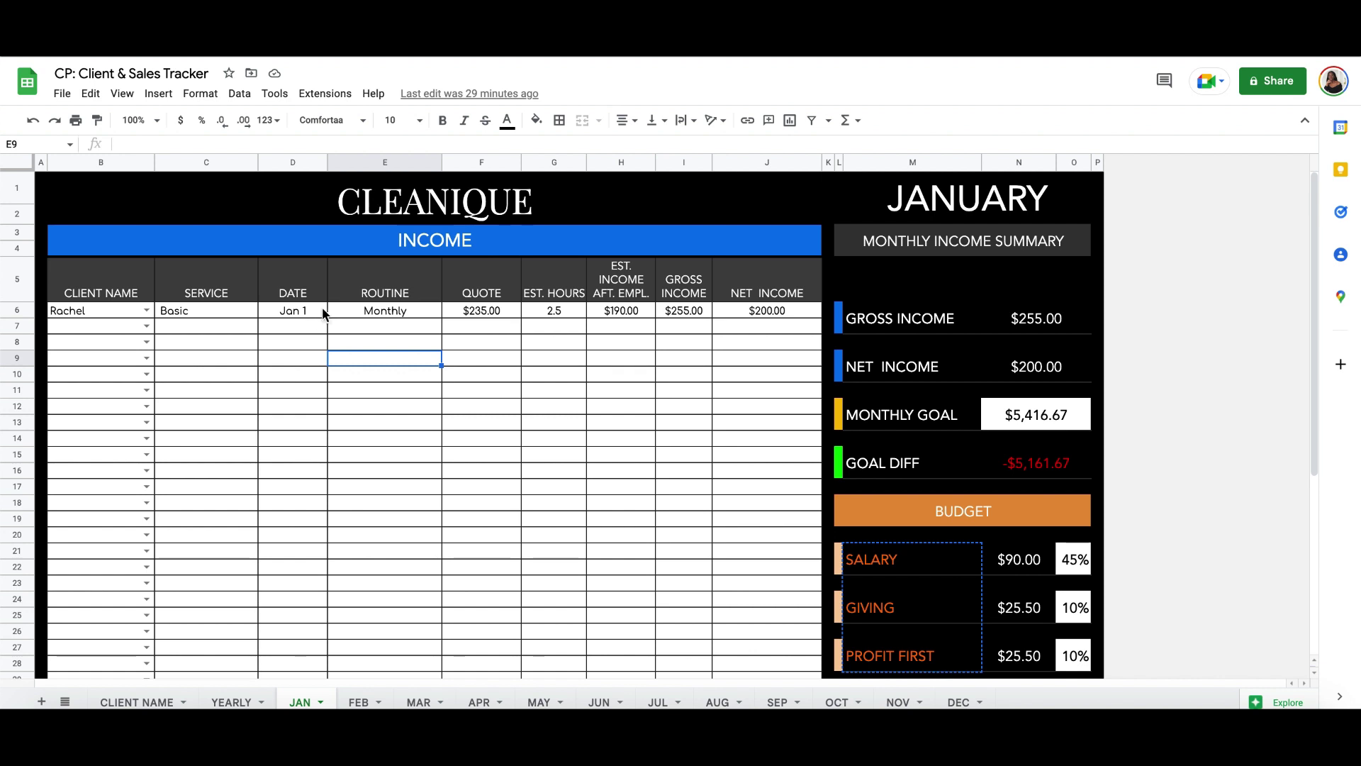
Inspect the Routine and Quote entries in January's first income row.
click(374, 309)
double_click(375, 310)
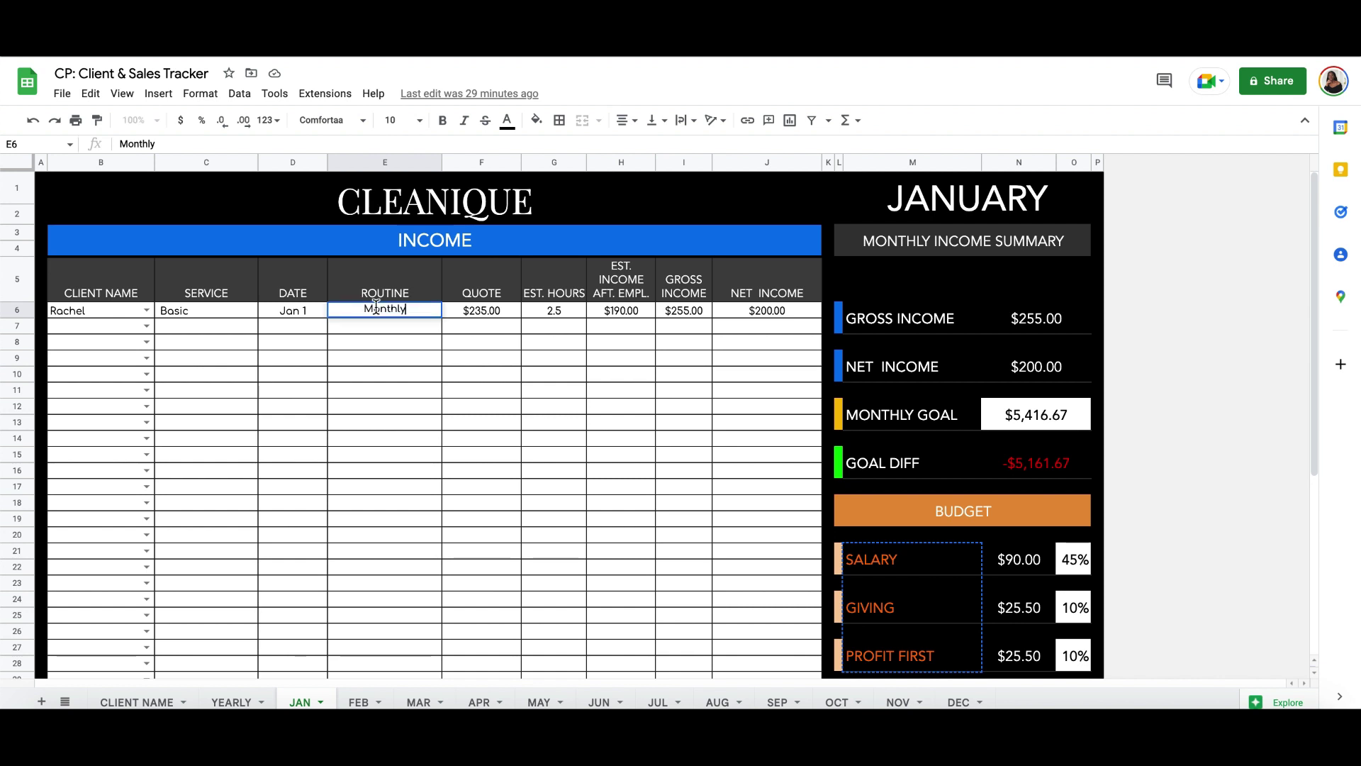
click(486, 310)
double_click(488, 311)
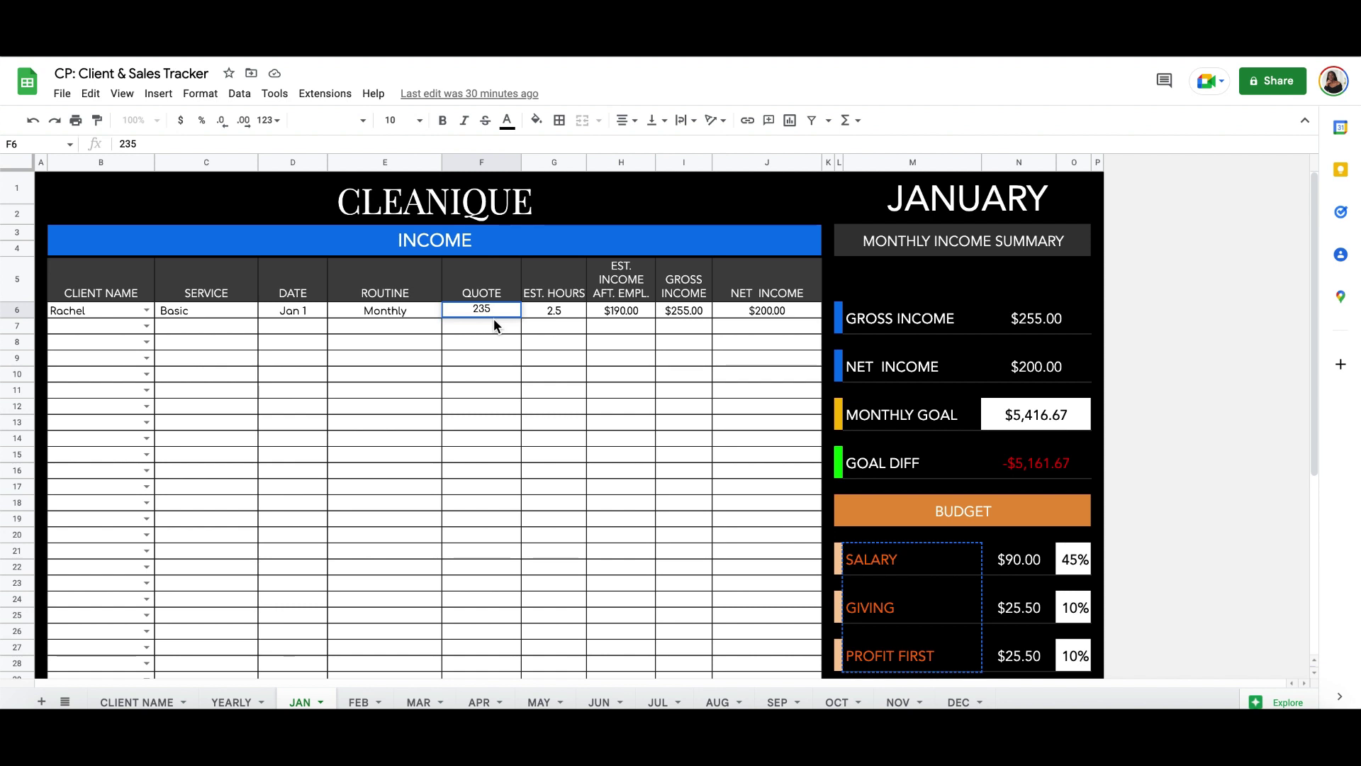
key(Return)
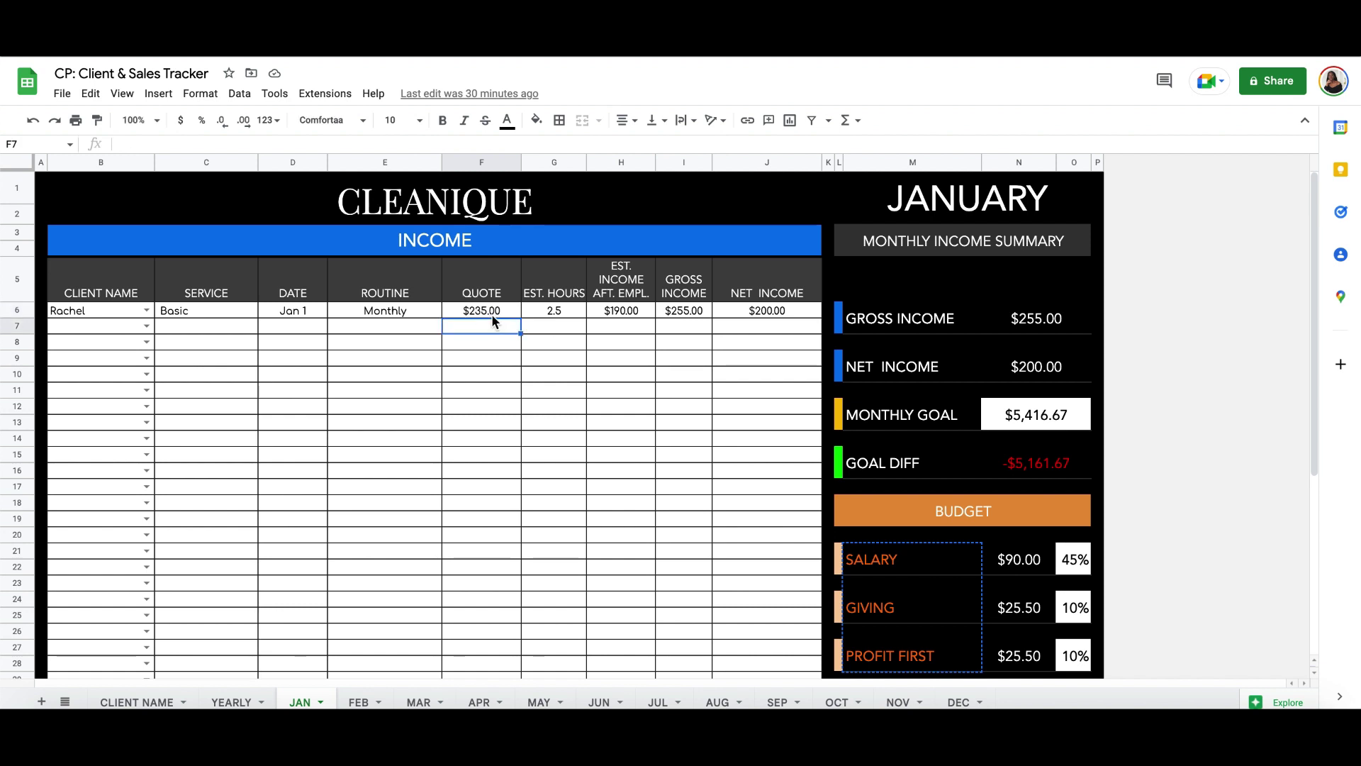
click(490, 310)
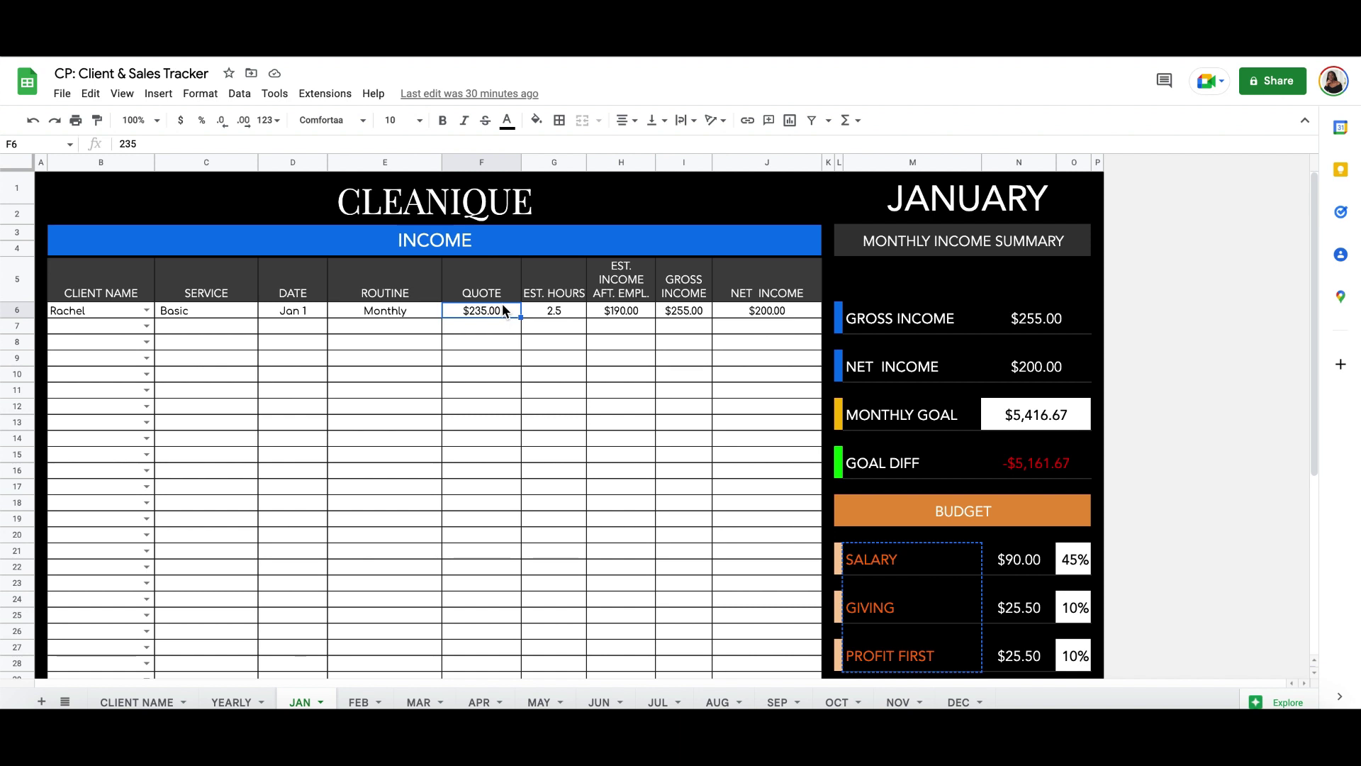
Examine January's budget categories from Salary to Total Taxes and compare them with the income row's quote.
click(1223, 374)
scroll(1042, 550, down, 2)
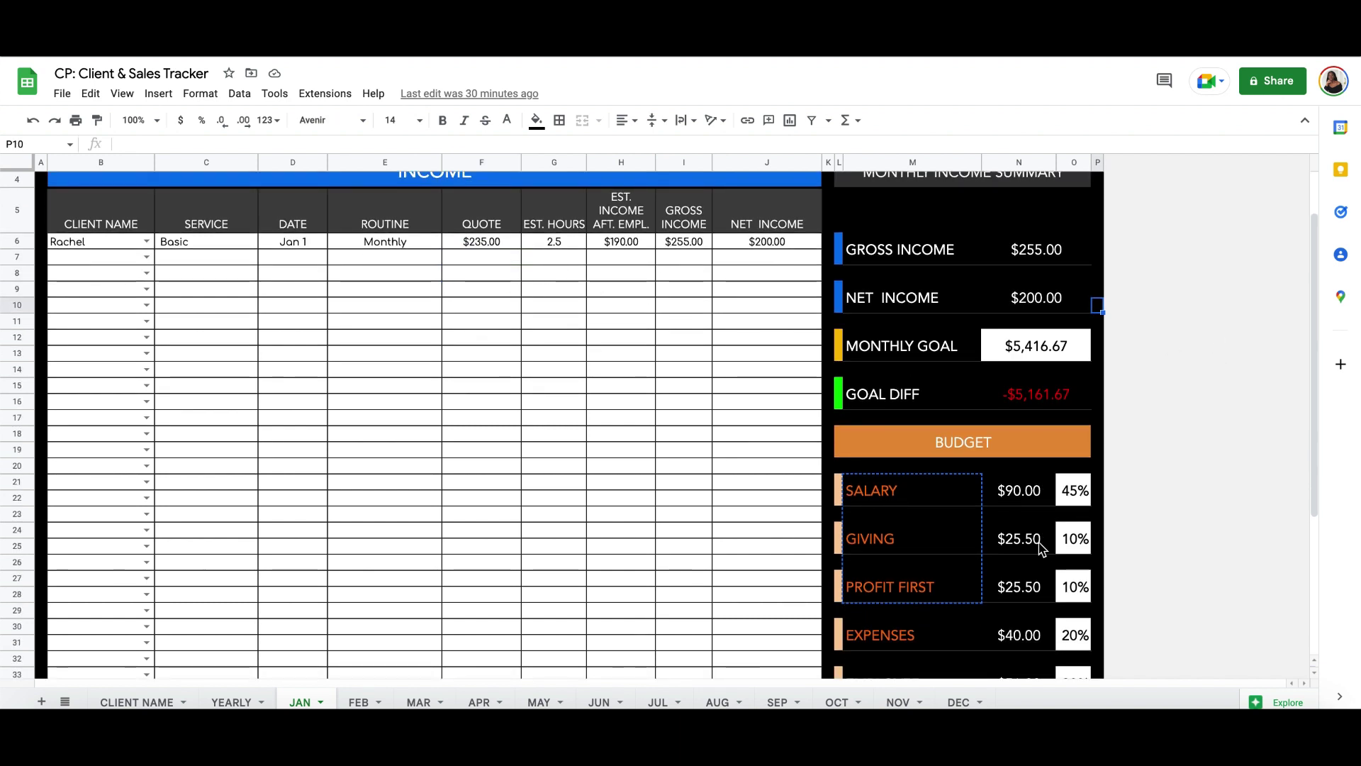
scroll(985, 563, down, 2)
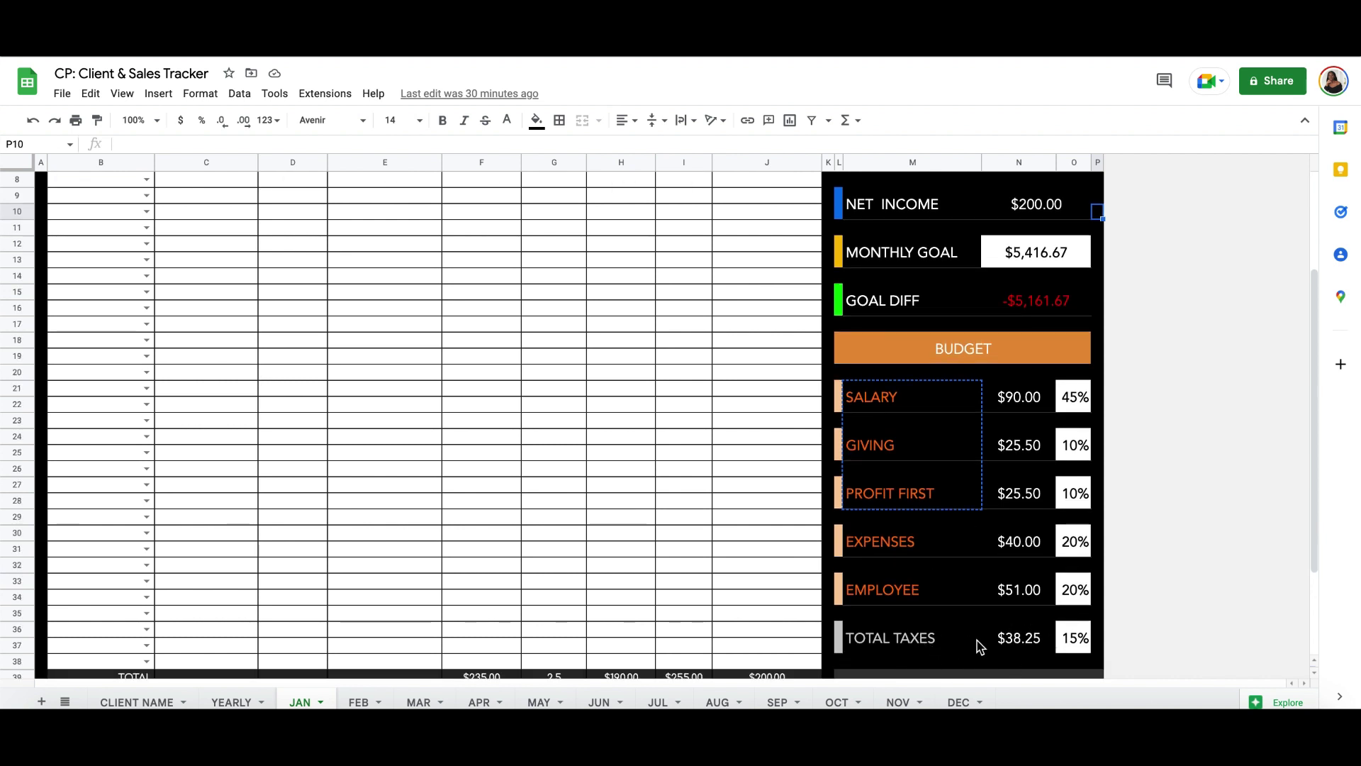
scroll(978, 645, up, 3)
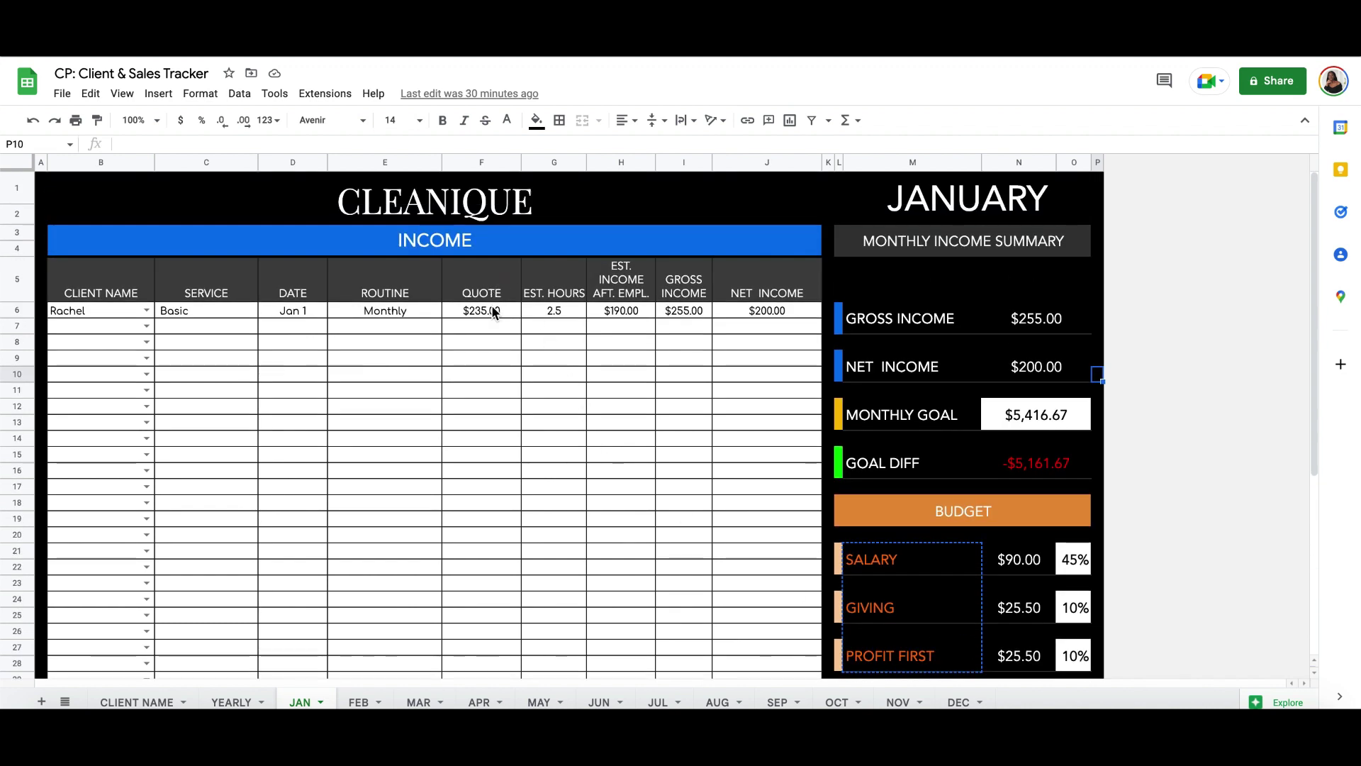
scroll(860, 440, down, 3)
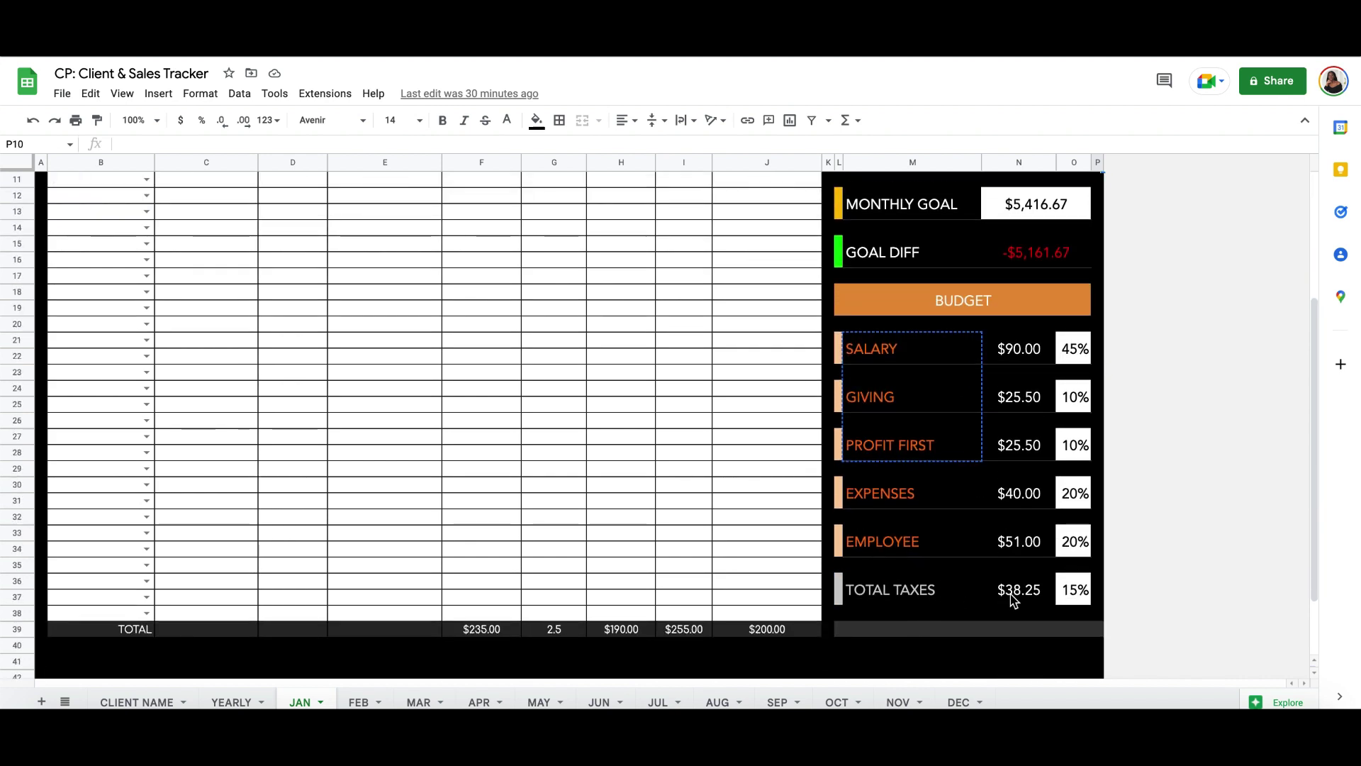
scroll(1012, 599, up, 2)
scroll(1012, 598, up, 1)
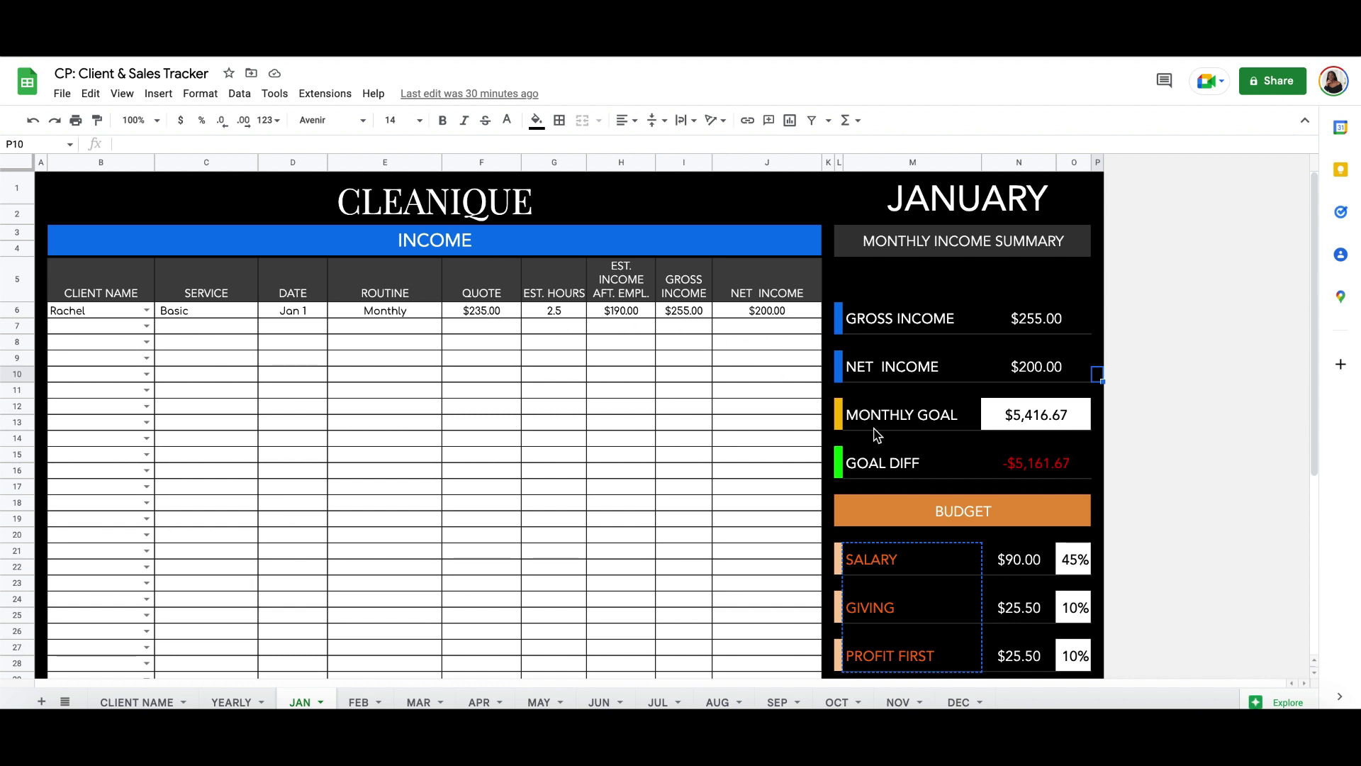
scroll(881, 532, down, 3)
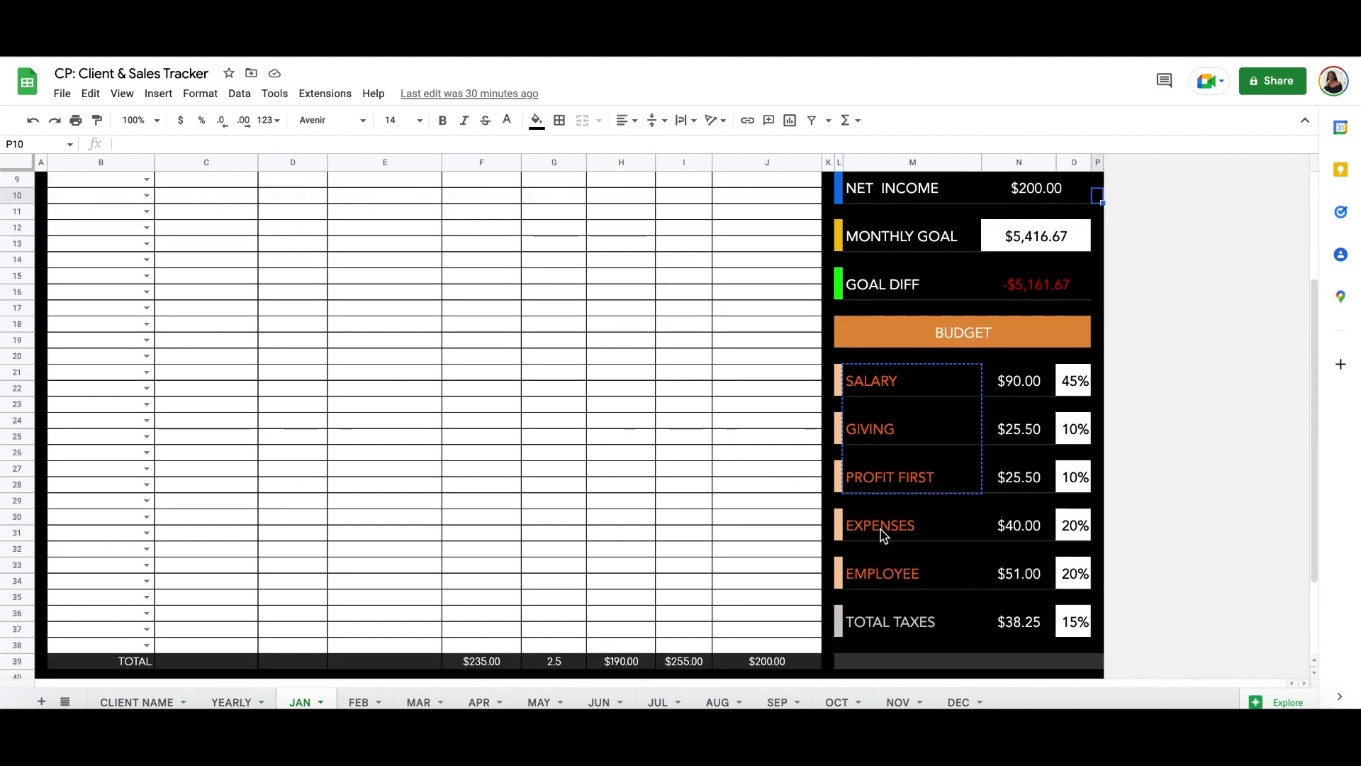
scroll(1075, 605, up, 3)
scroll(1069, 620, down, 1)
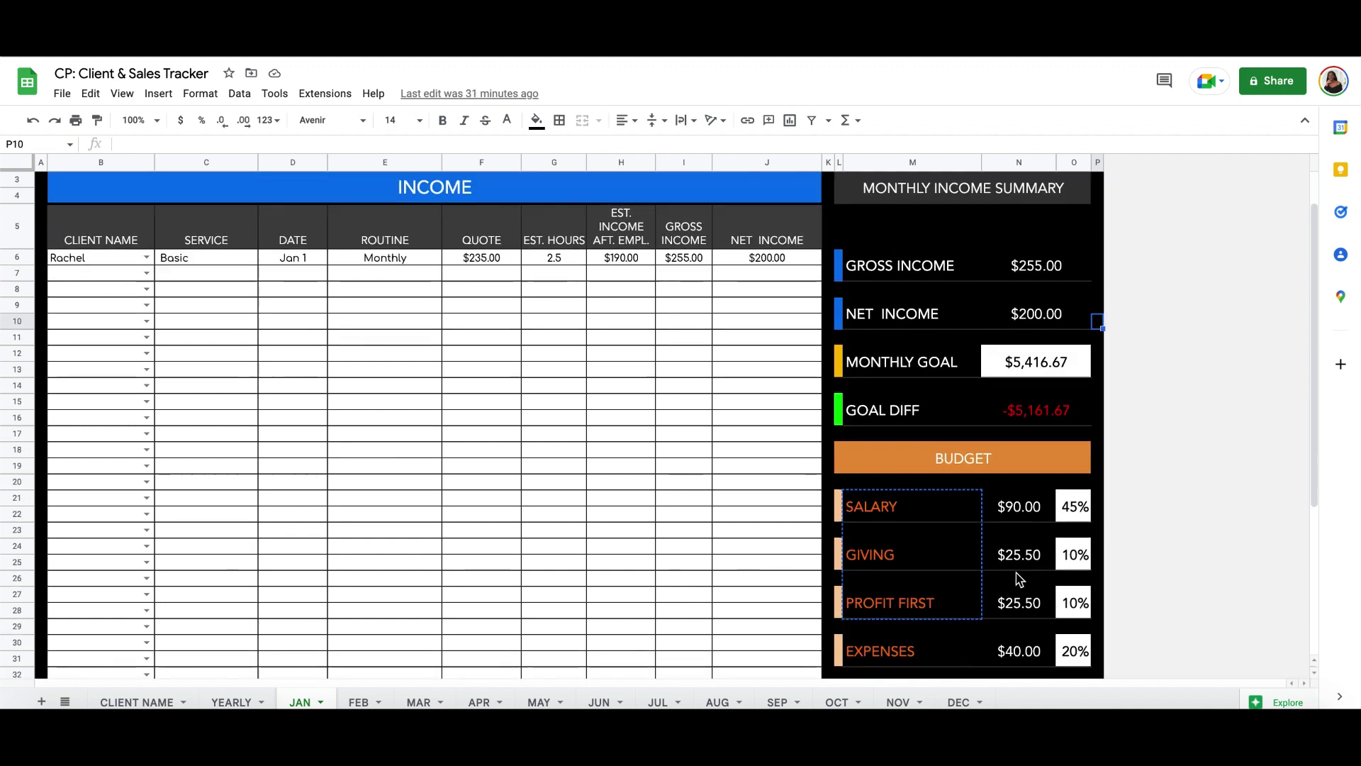
Point out the quote in January's first income row and inspect the Est. Hours entry beside it.
click(476, 259)
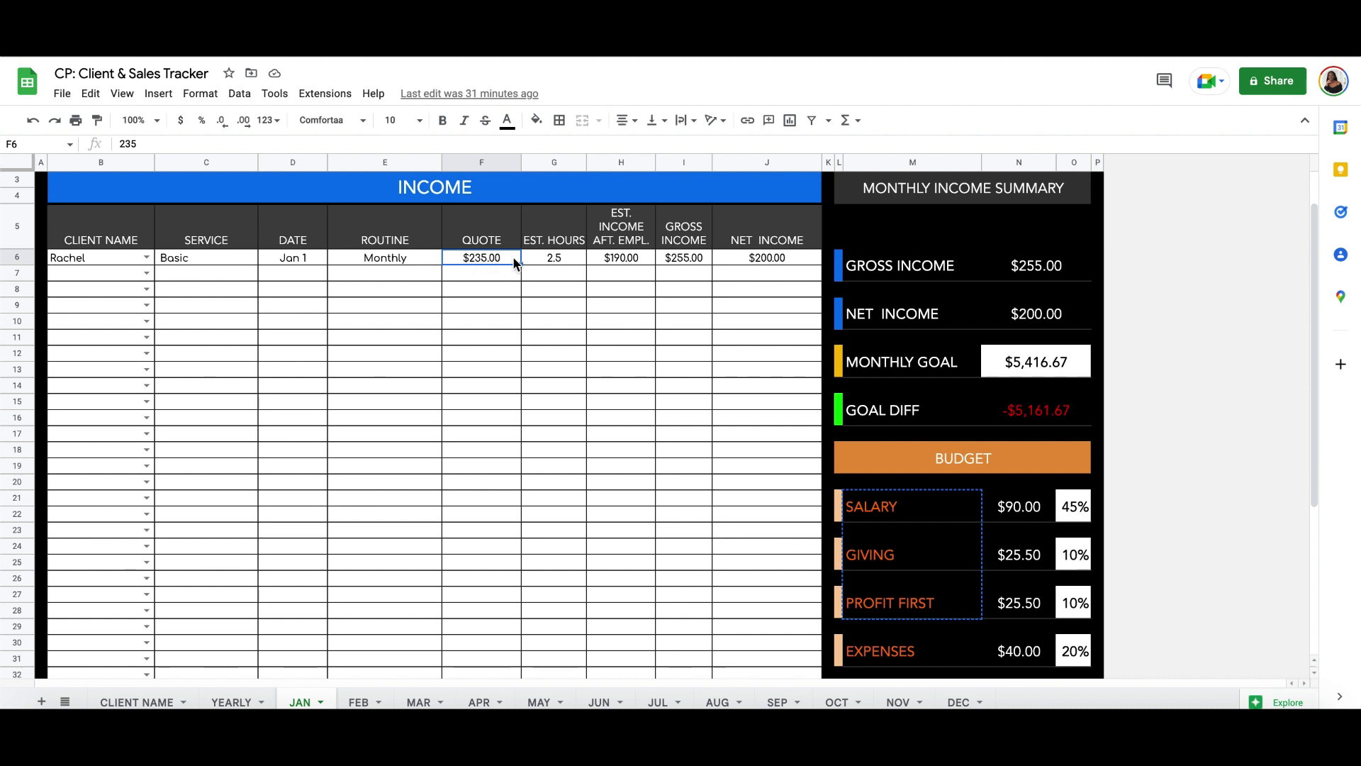
double_click(567, 256)
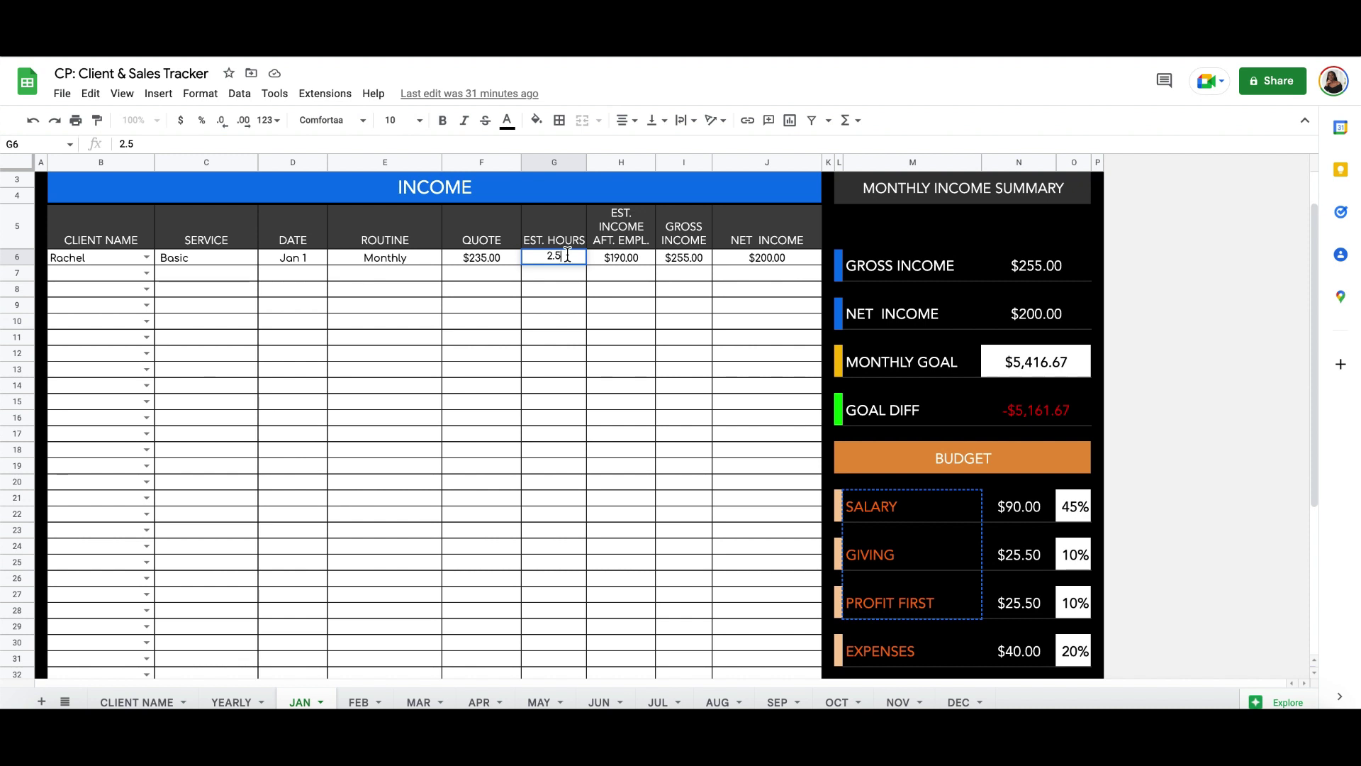
click(555, 271)
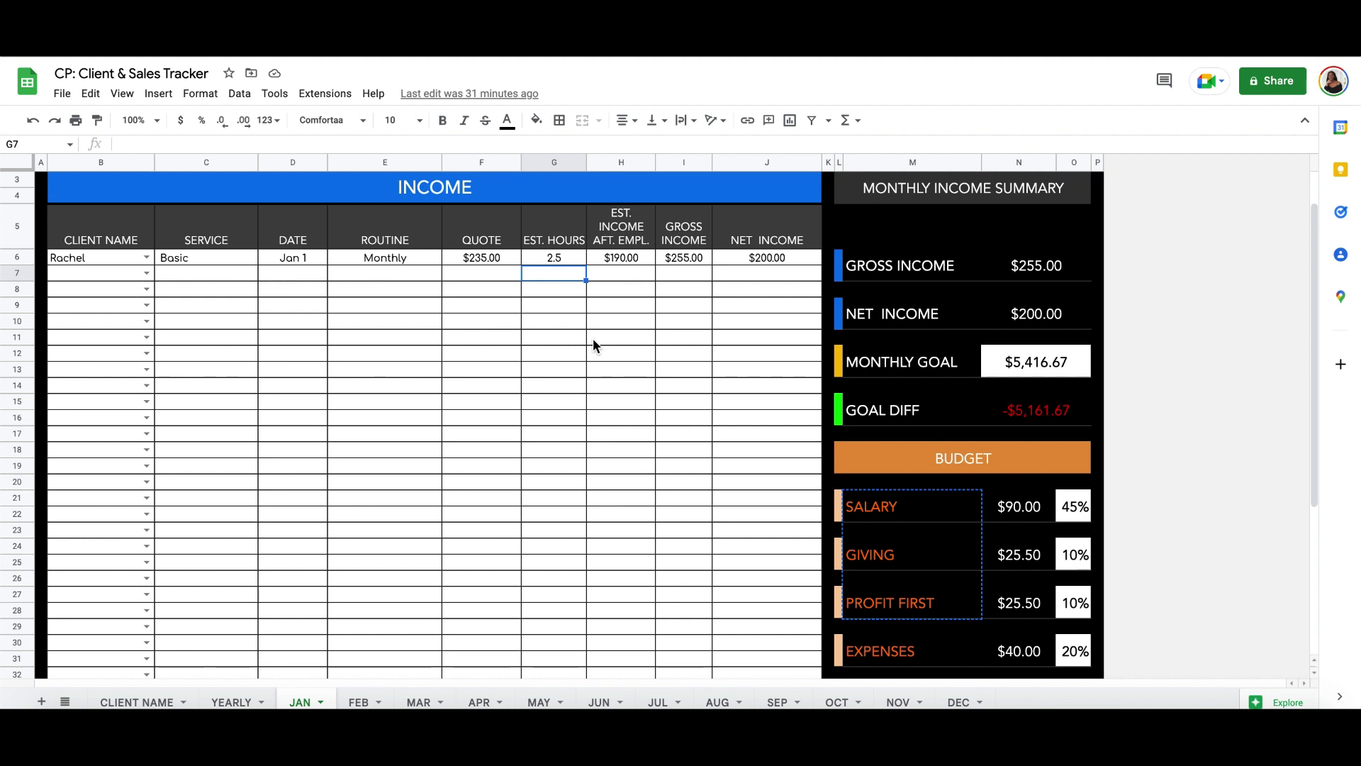
click(567, 257)
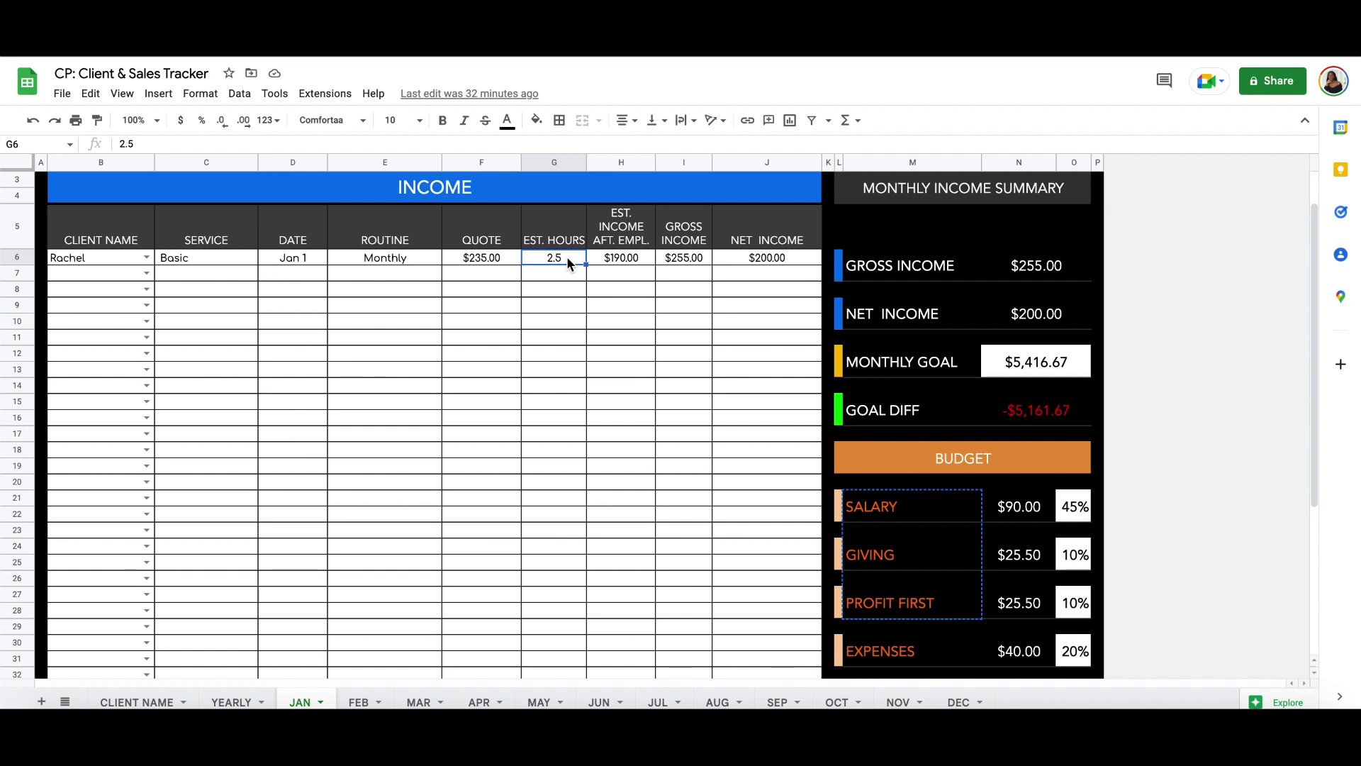
Review the Est. Income Aft. Empl. heading against the estimated hours and re-enter 190 for the first income row.
click(625, 272)
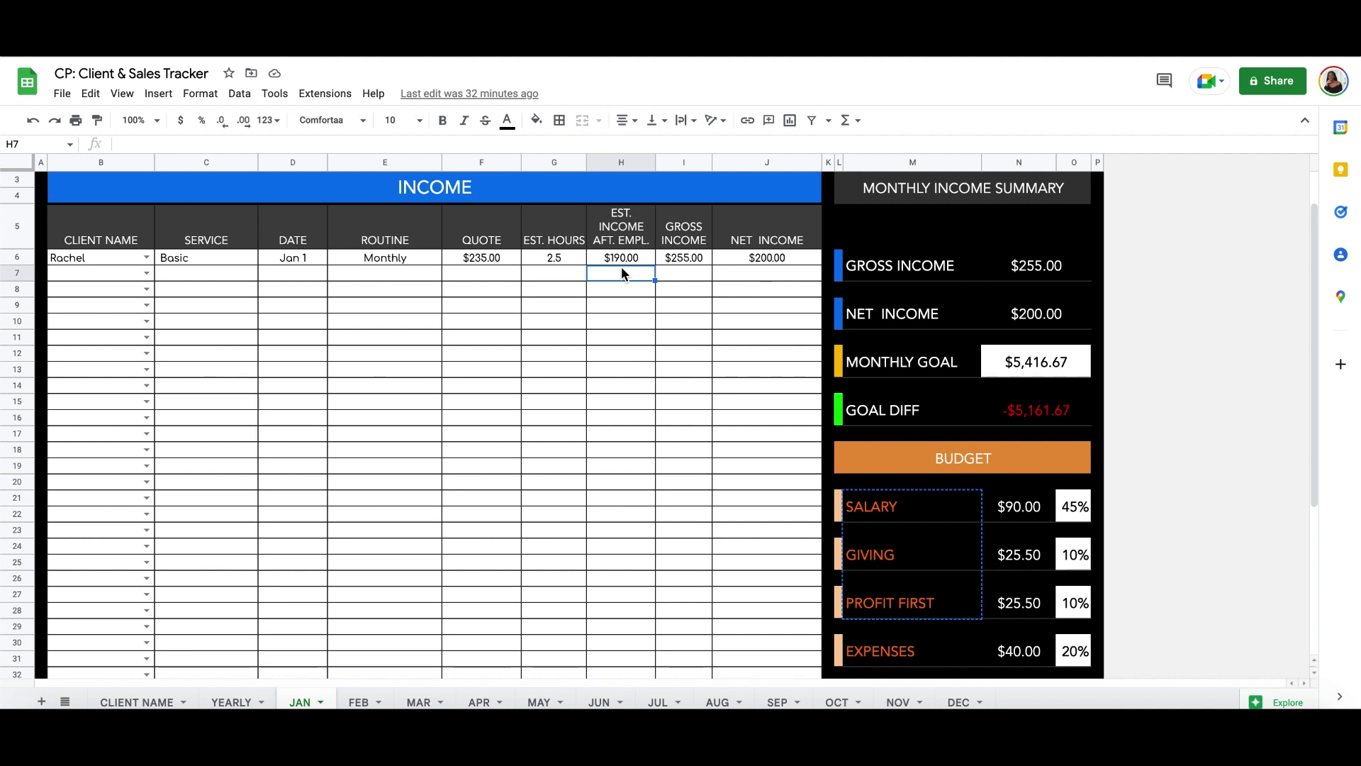
click(614, 227)
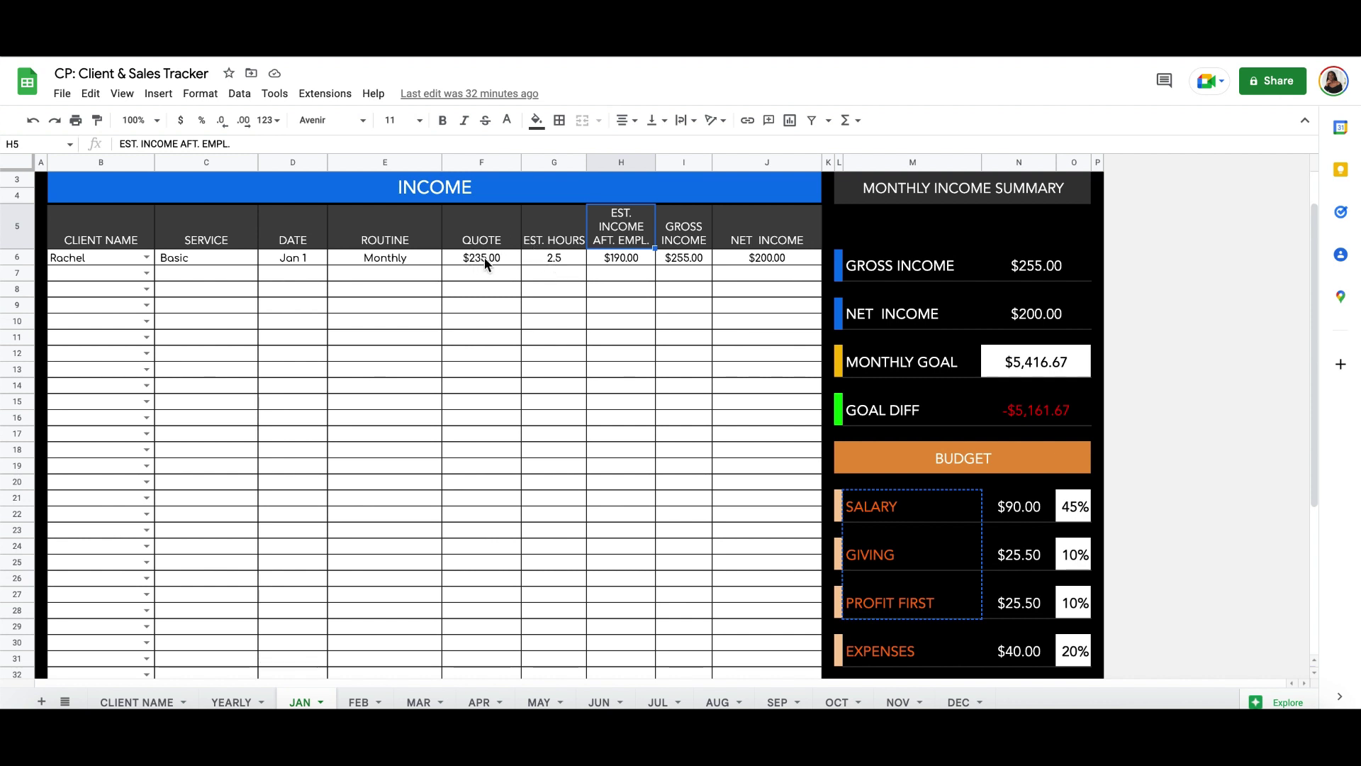
click(560, 261)
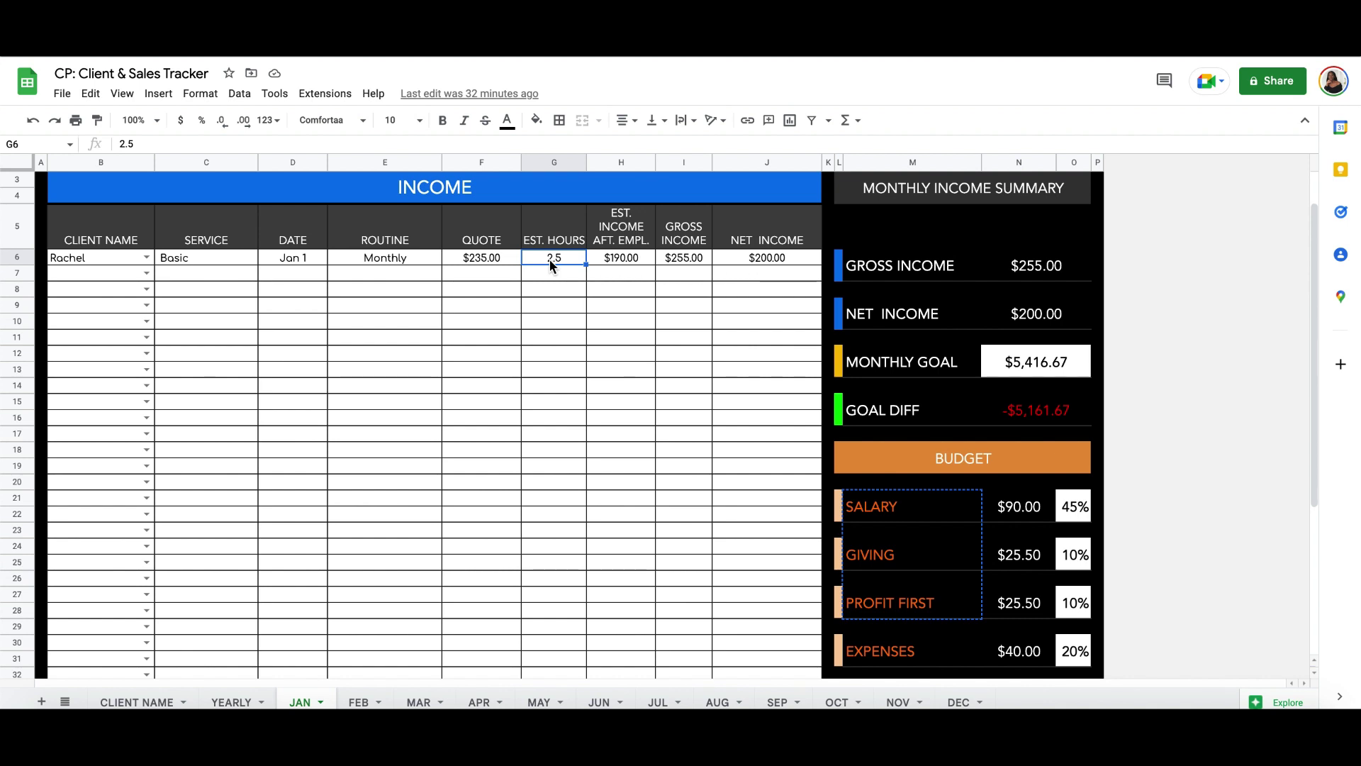
double_click(617, 260)
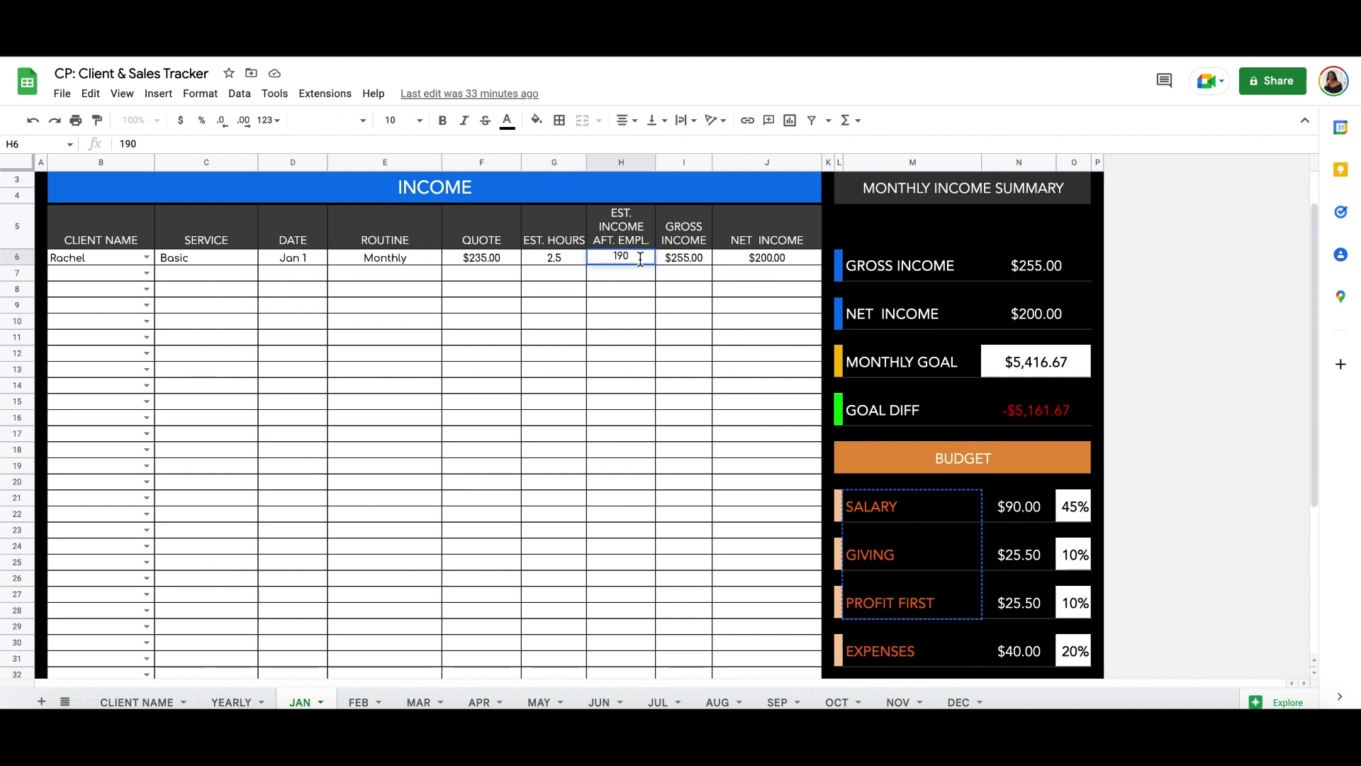
key(BackSpace)
key(BackSpace)
text(190)
click(693, 280)
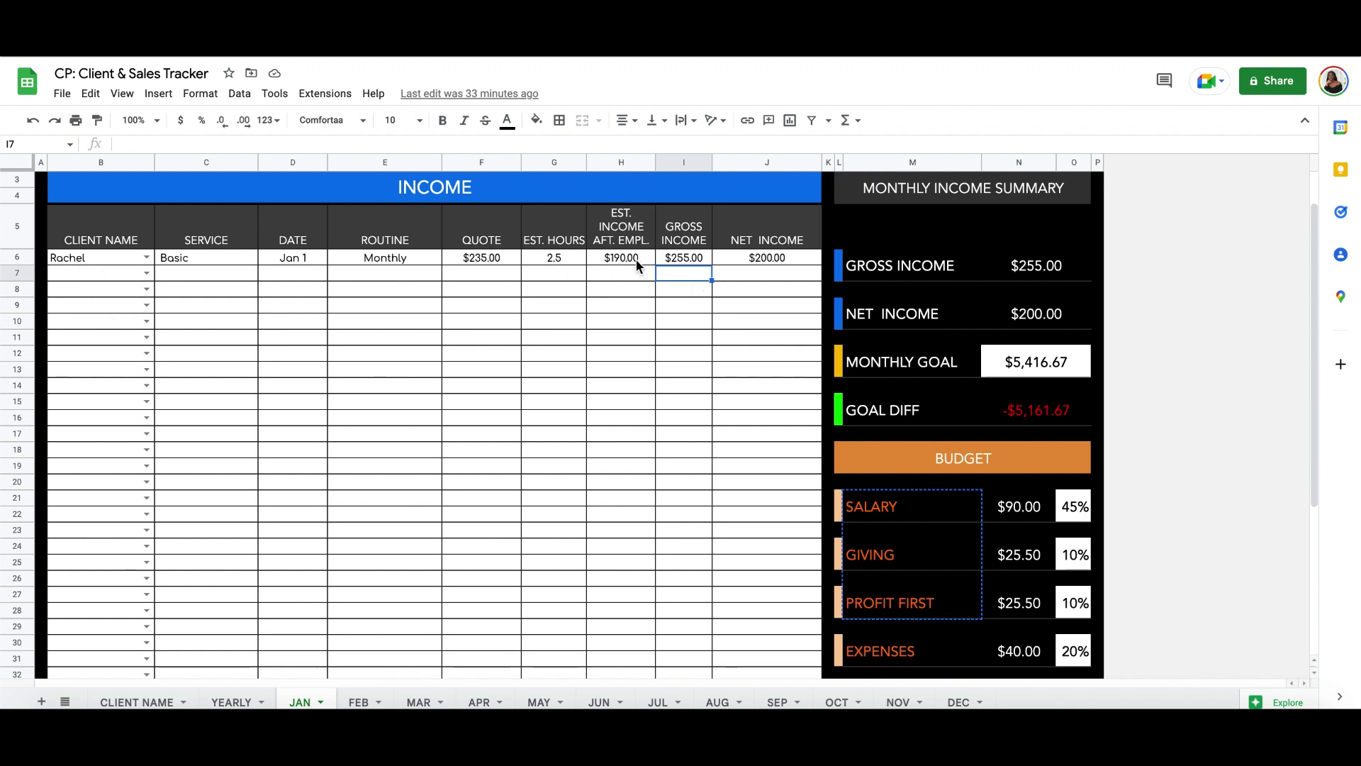
Clear the Gross Income and Net Income values from January's first income row.
click(686, 258)
key(BackSpace)
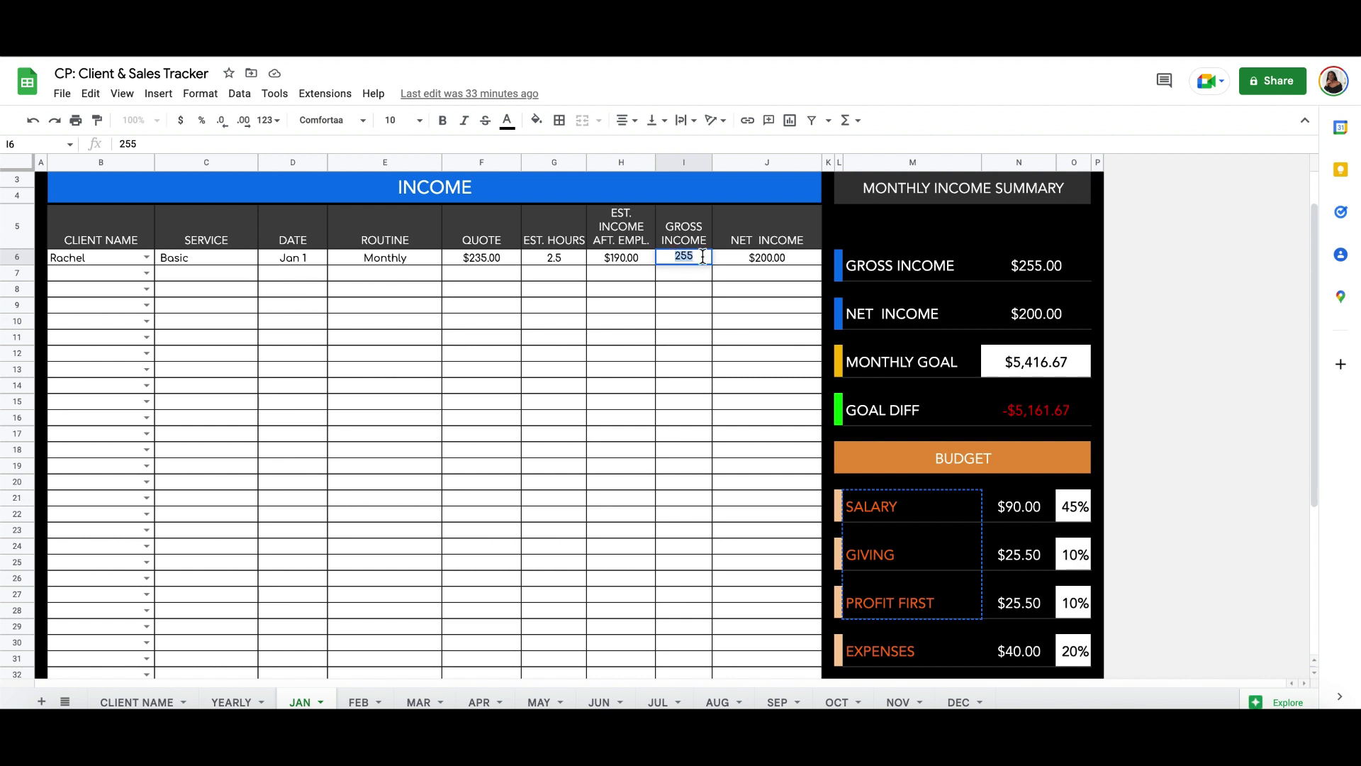
double_click(743, 256)
drag(743, 256, 789, 255)
key(BackSpace)
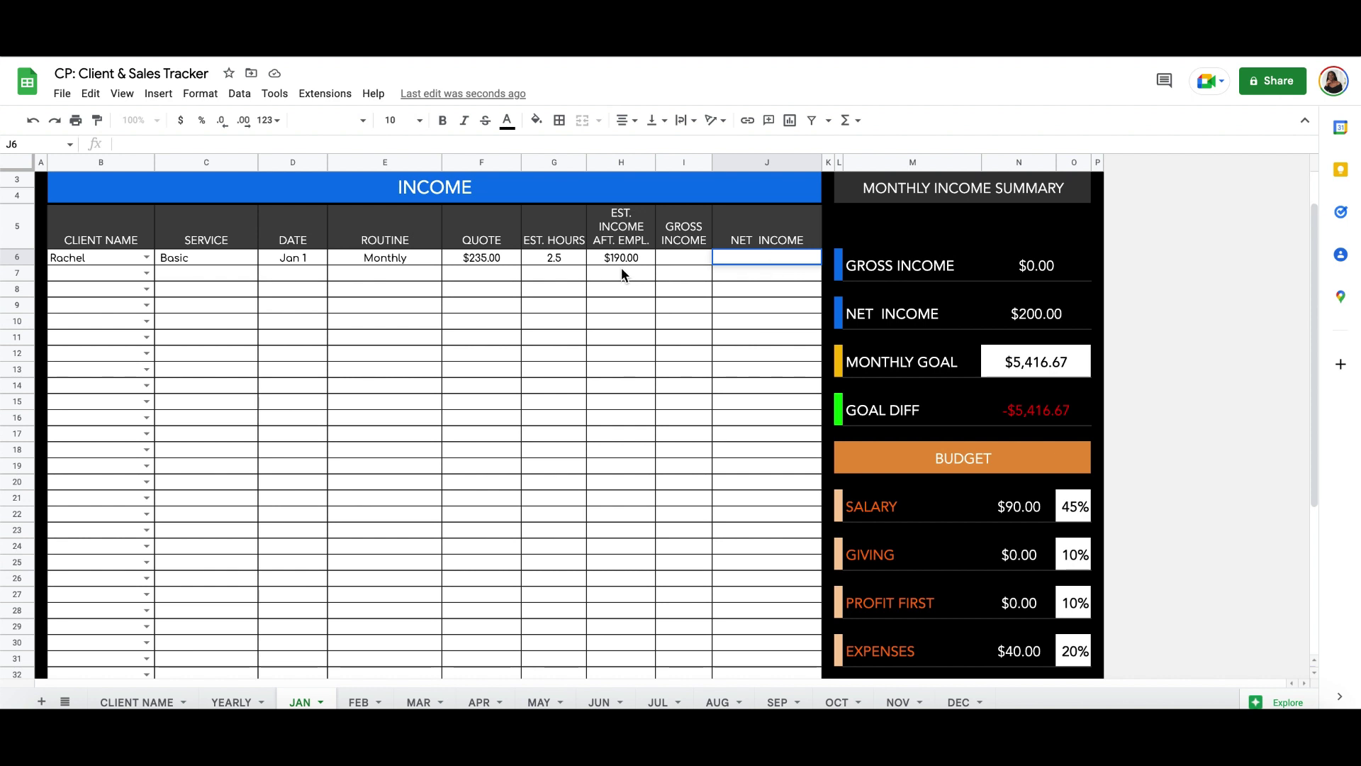
Check the January TOTAL row's quote and estimated income sums, inspecting their formulas, and return to the income rows.
scroll(607, 403, down, 5)
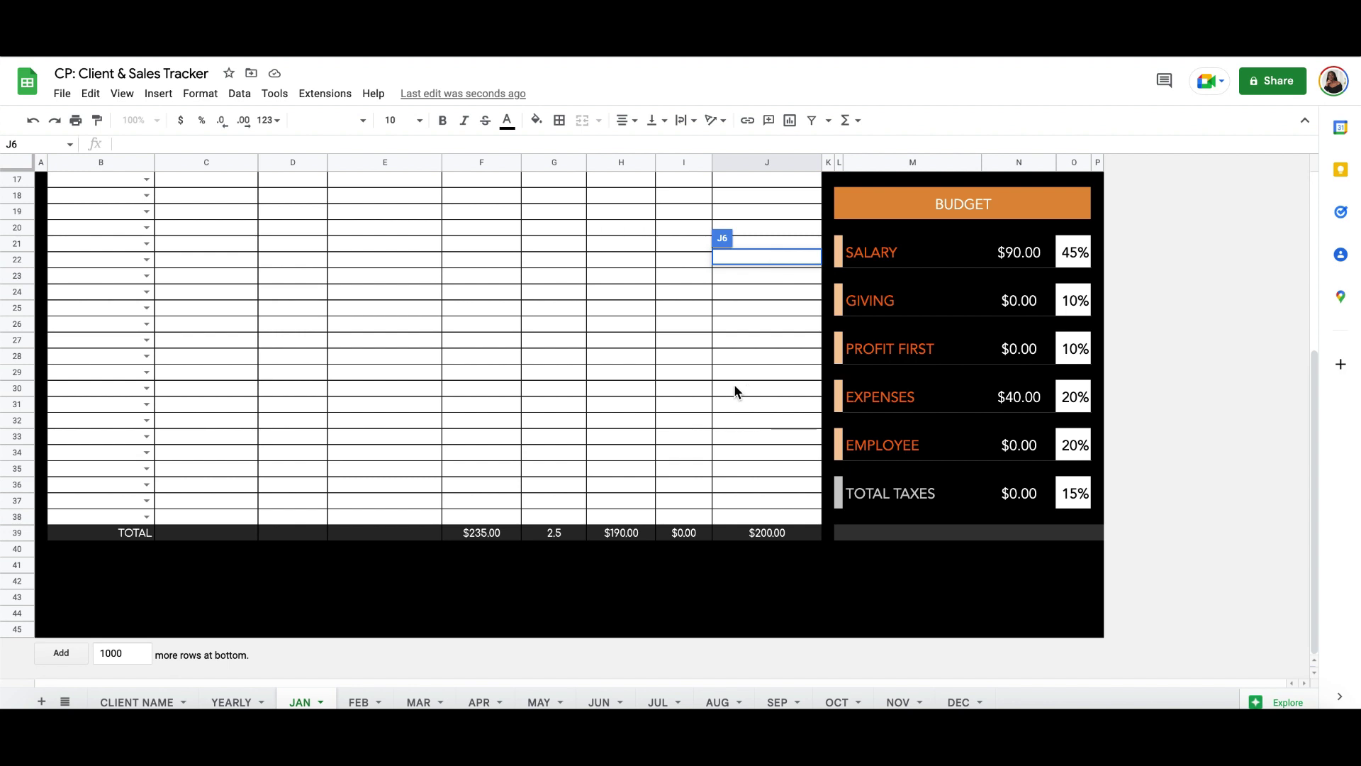
click(502, 538)
click(611, 540)
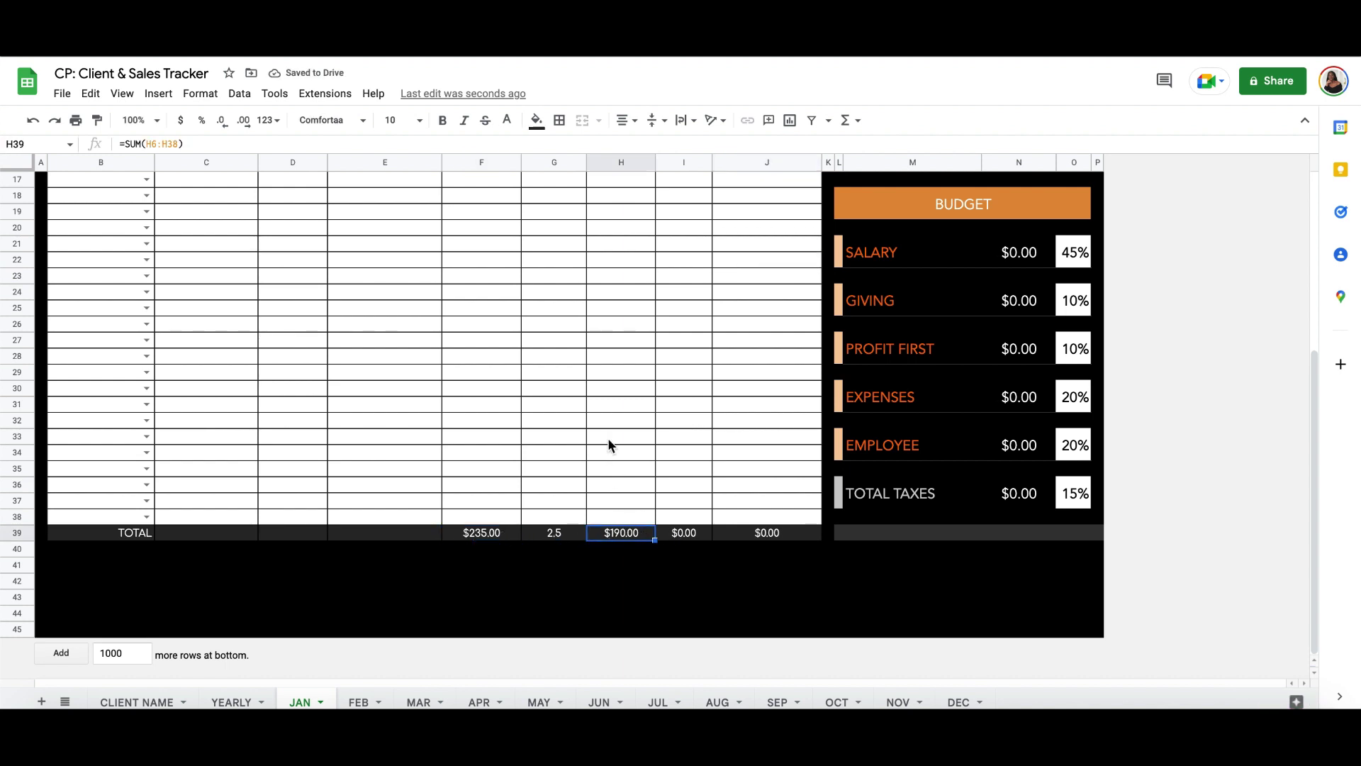
scroll(608, 447, up, 1)
scroll(608, 450, up, 5)
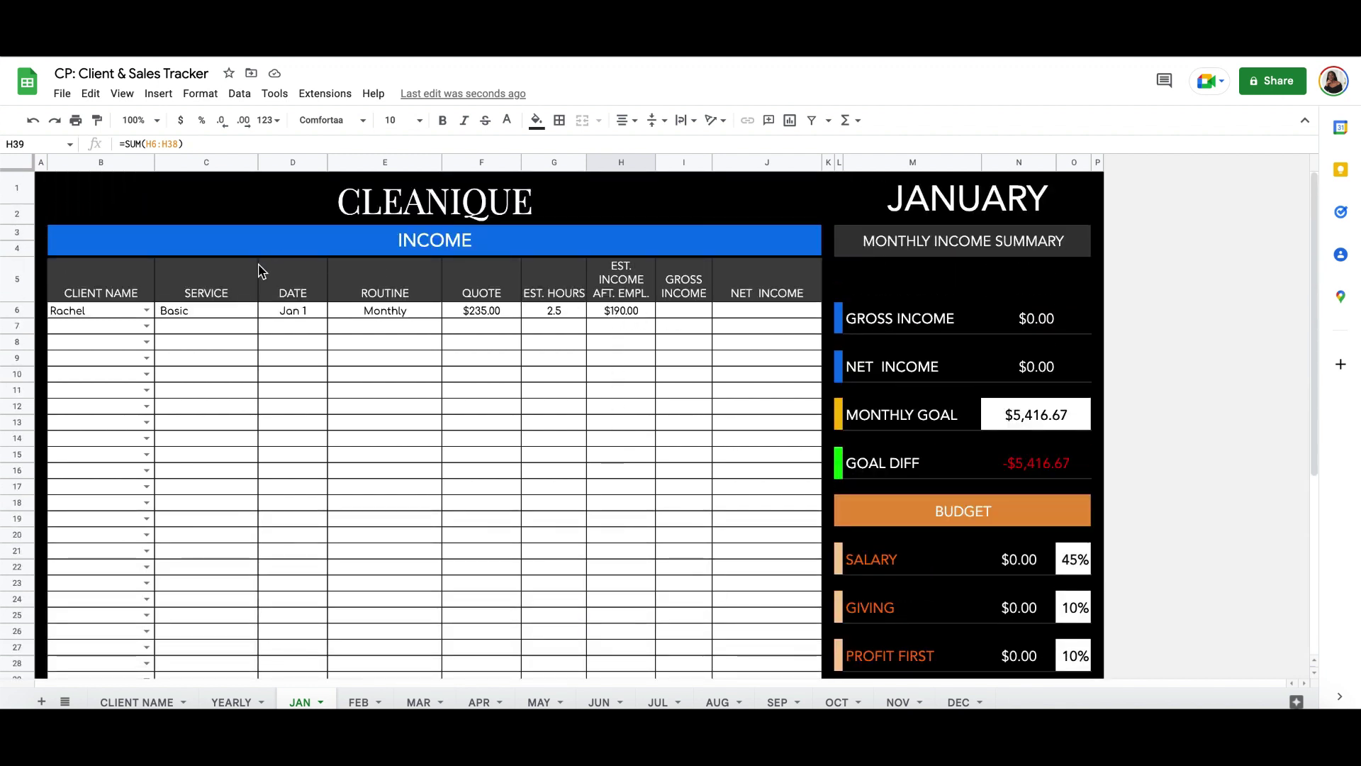
Enter 240 as the Gross Income for January's first income row.
click(670, 311)
double_click(677, 310)
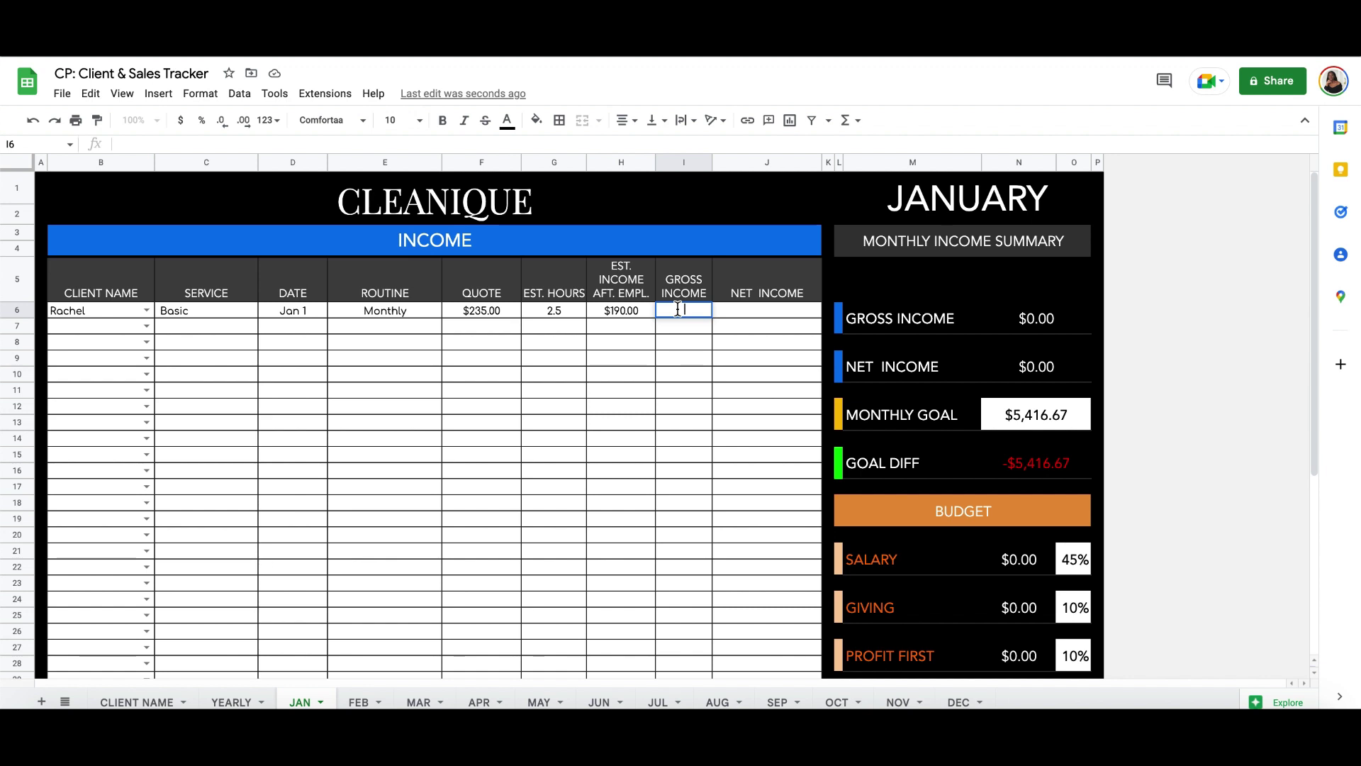
text(245)
key(BackSpace)
text(0)
click(716, 326)
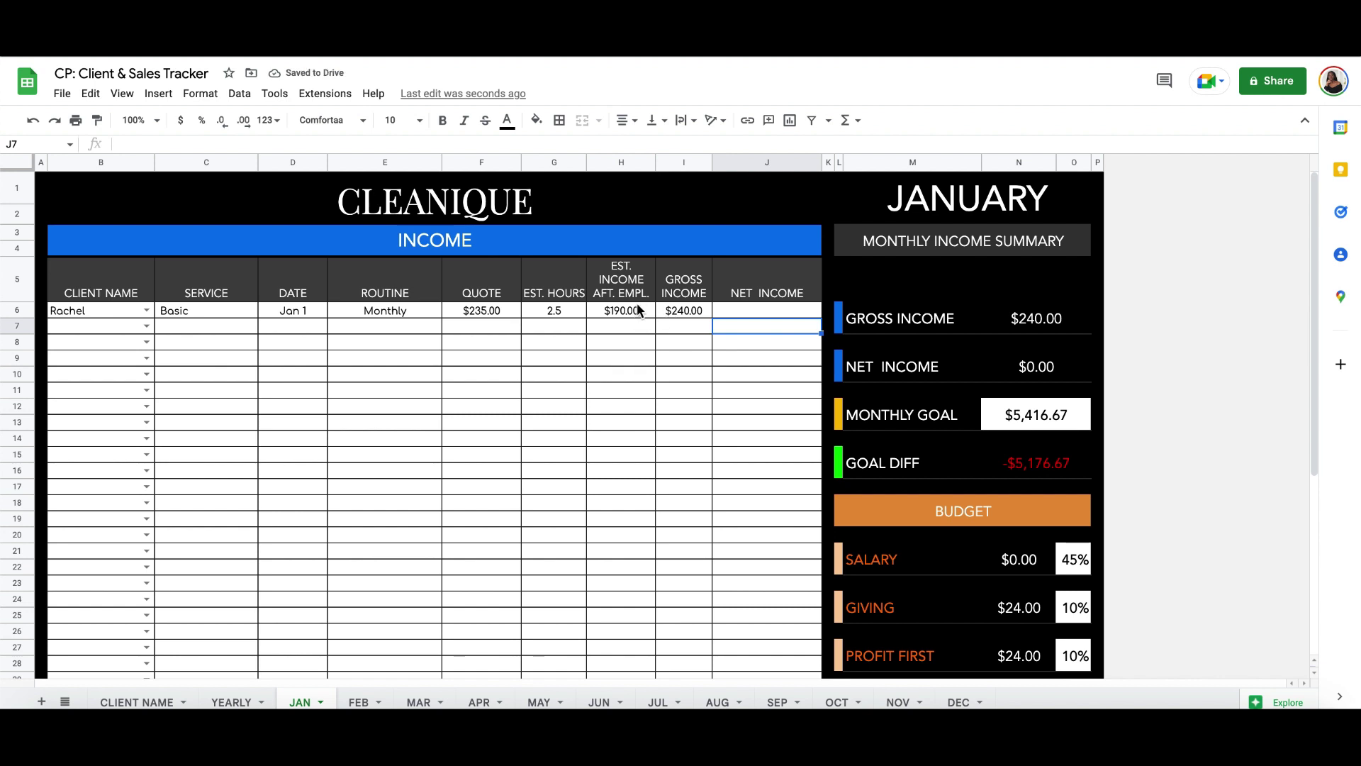
Change the Gross Income in January's first income row to 245.
click(678, 311)
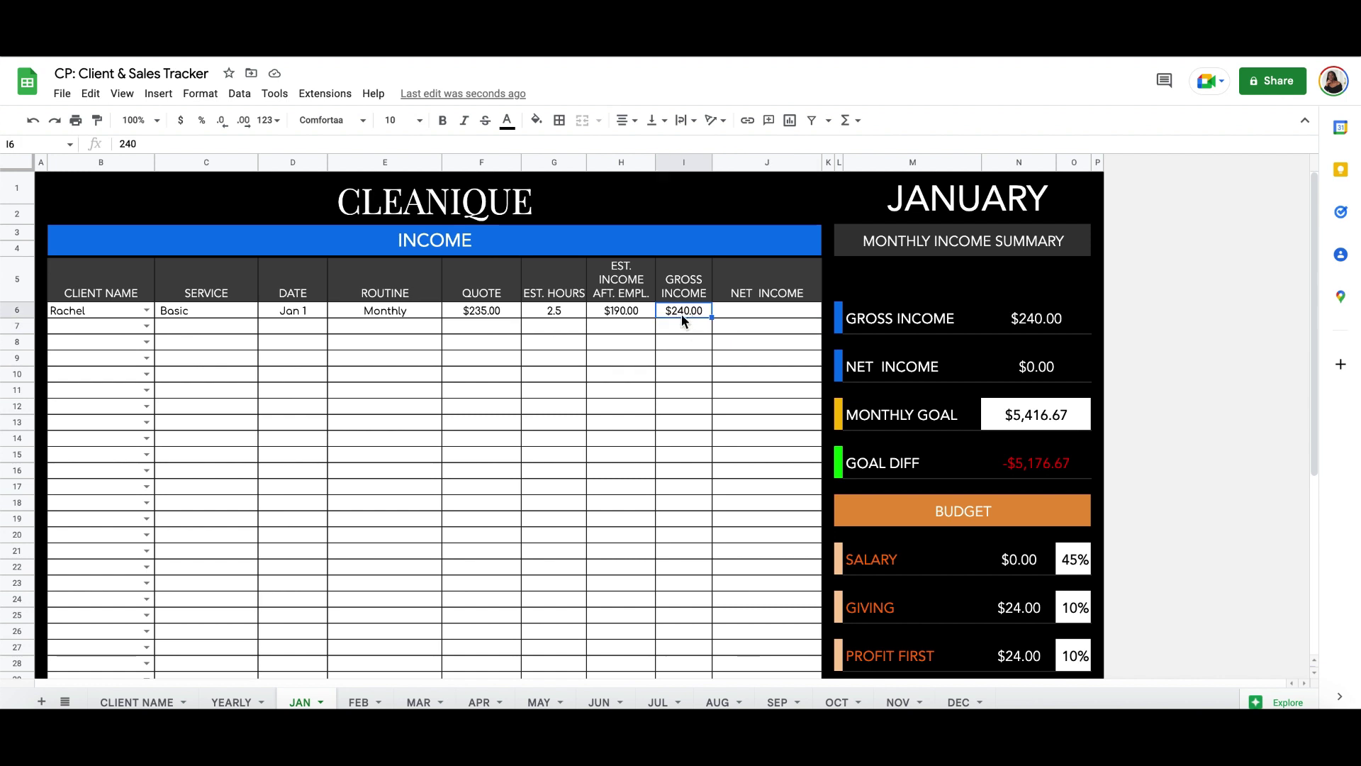
double_click(684, 309)
key(BackSpace)
text(5)
click(693, 327)
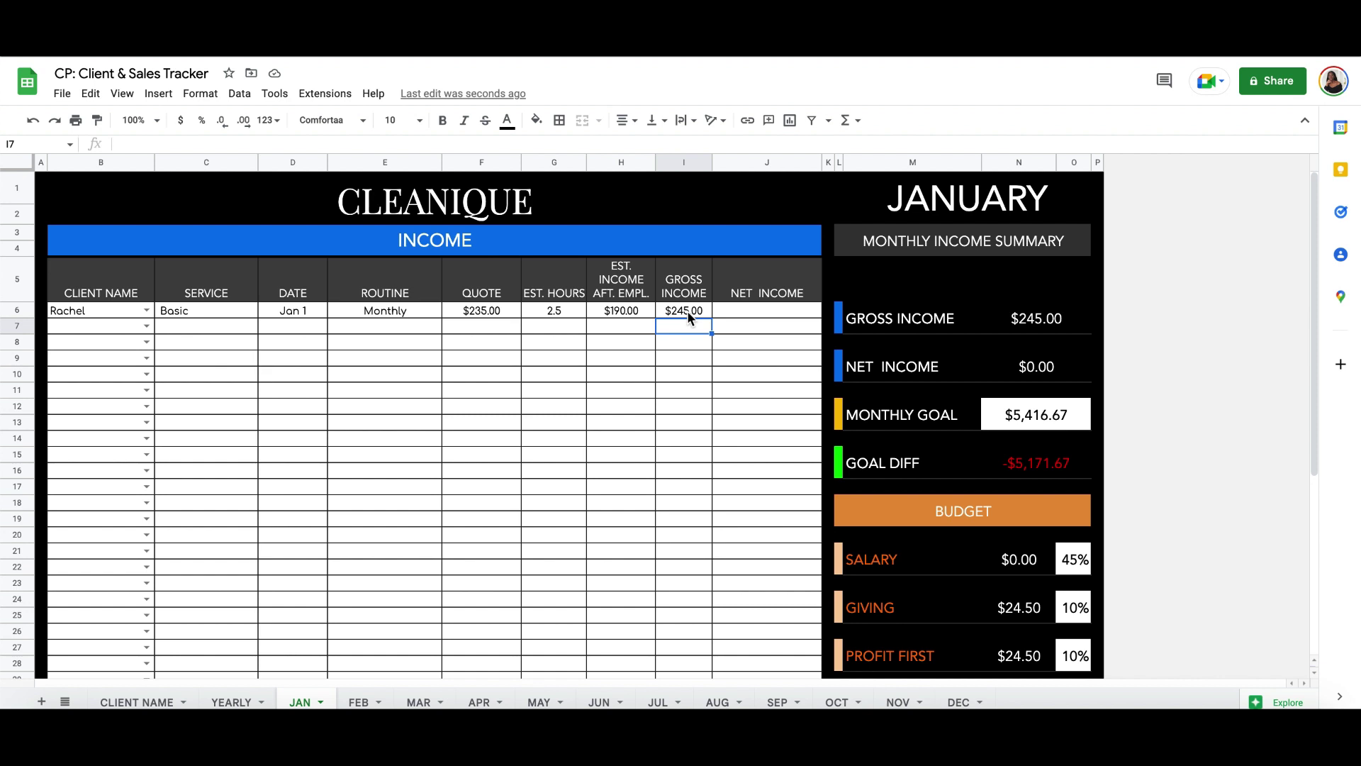
Set the first income row's Gross Income back to 240.
click(687, 312)
double_click(687, 313)
key(BackSpace)
text(0)
click(667, 344)
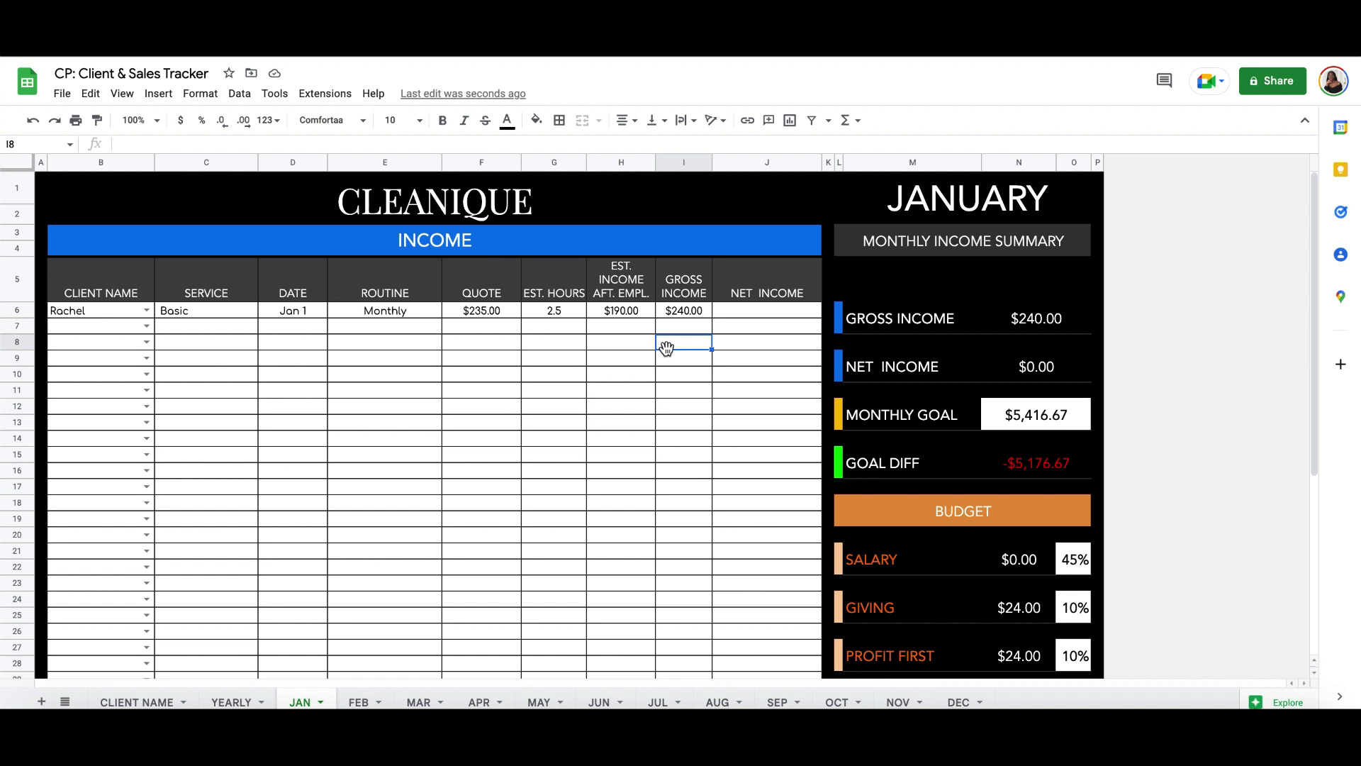
click(697, 312)
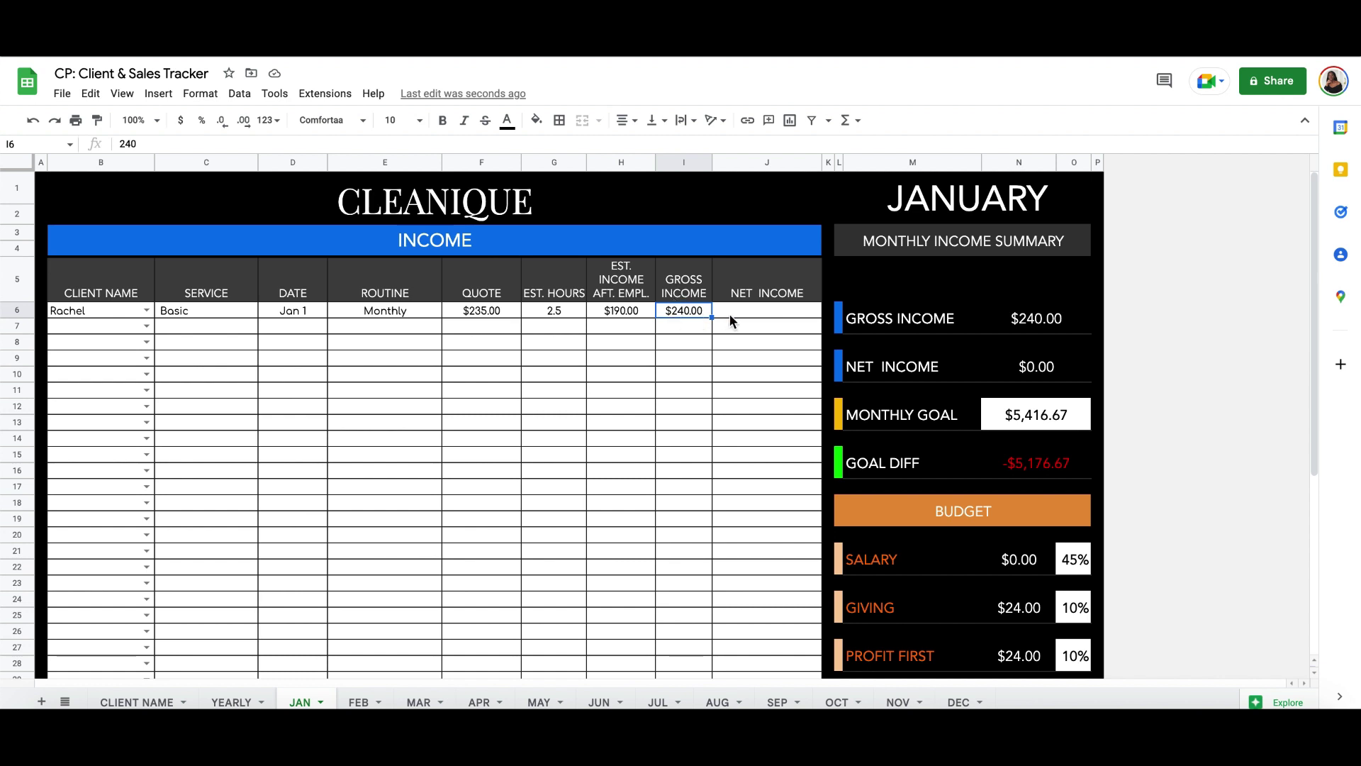
Enter 245 as the Gross Income for January's first income row.
click(729, 313)
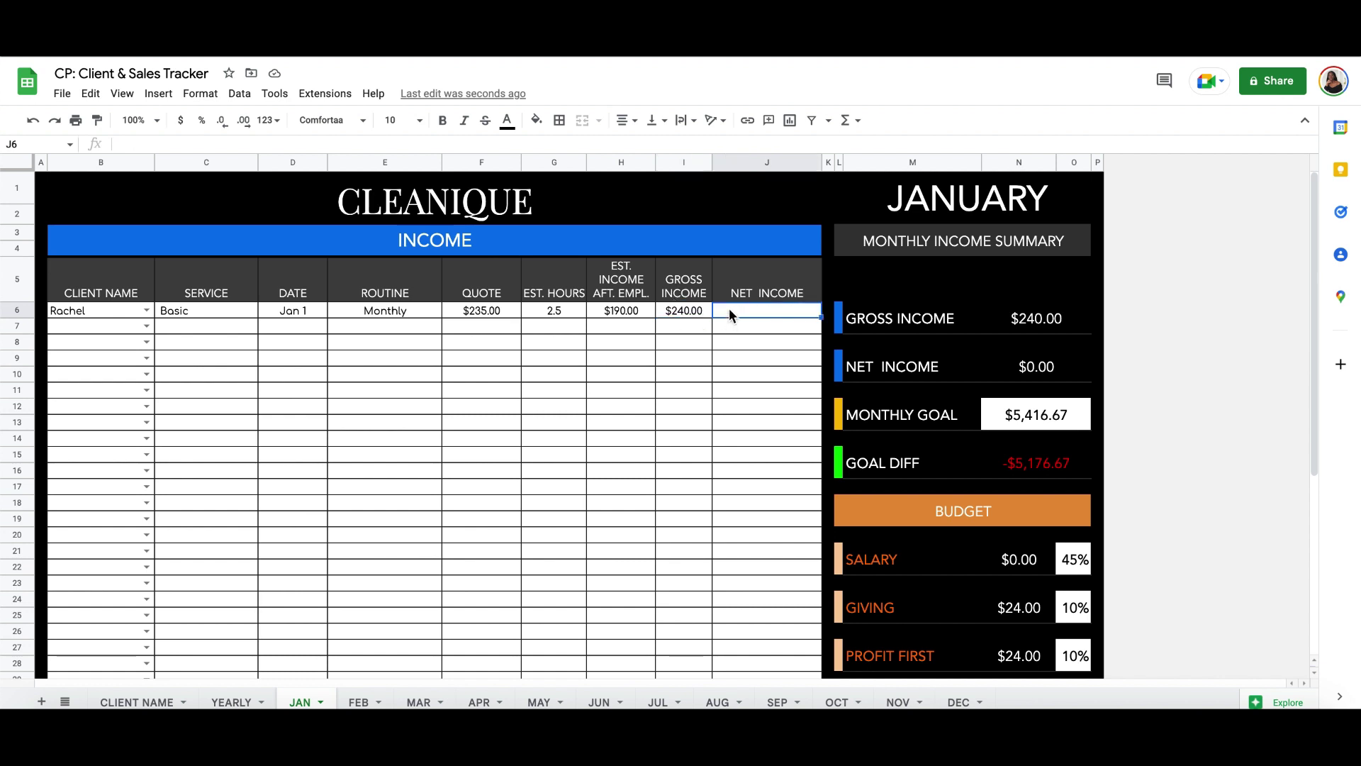
double_click(687, 306)
key(BackSpace)
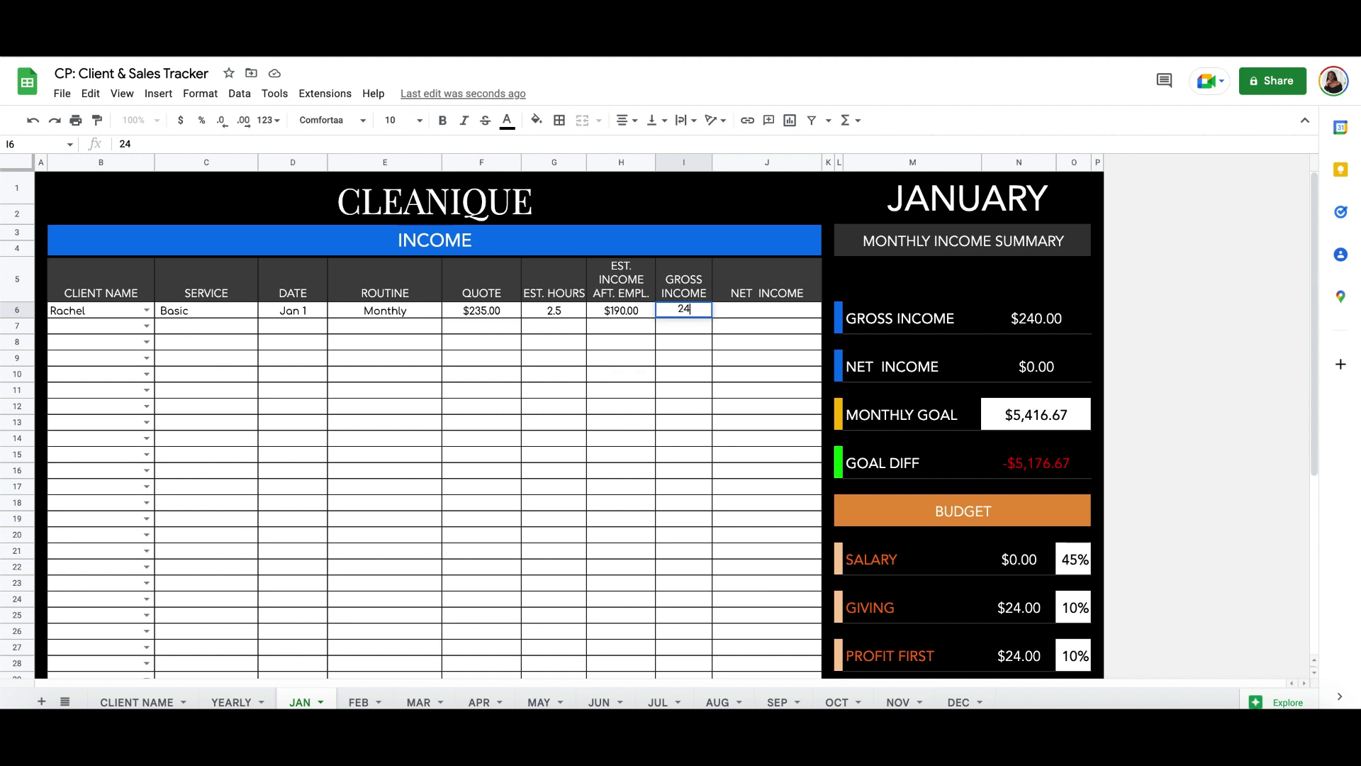
text(0)
key(BackSpace)
text(5)
drag(698, 312, 669, 312)
key(BackSpace)
text(245)
click(756, 311)
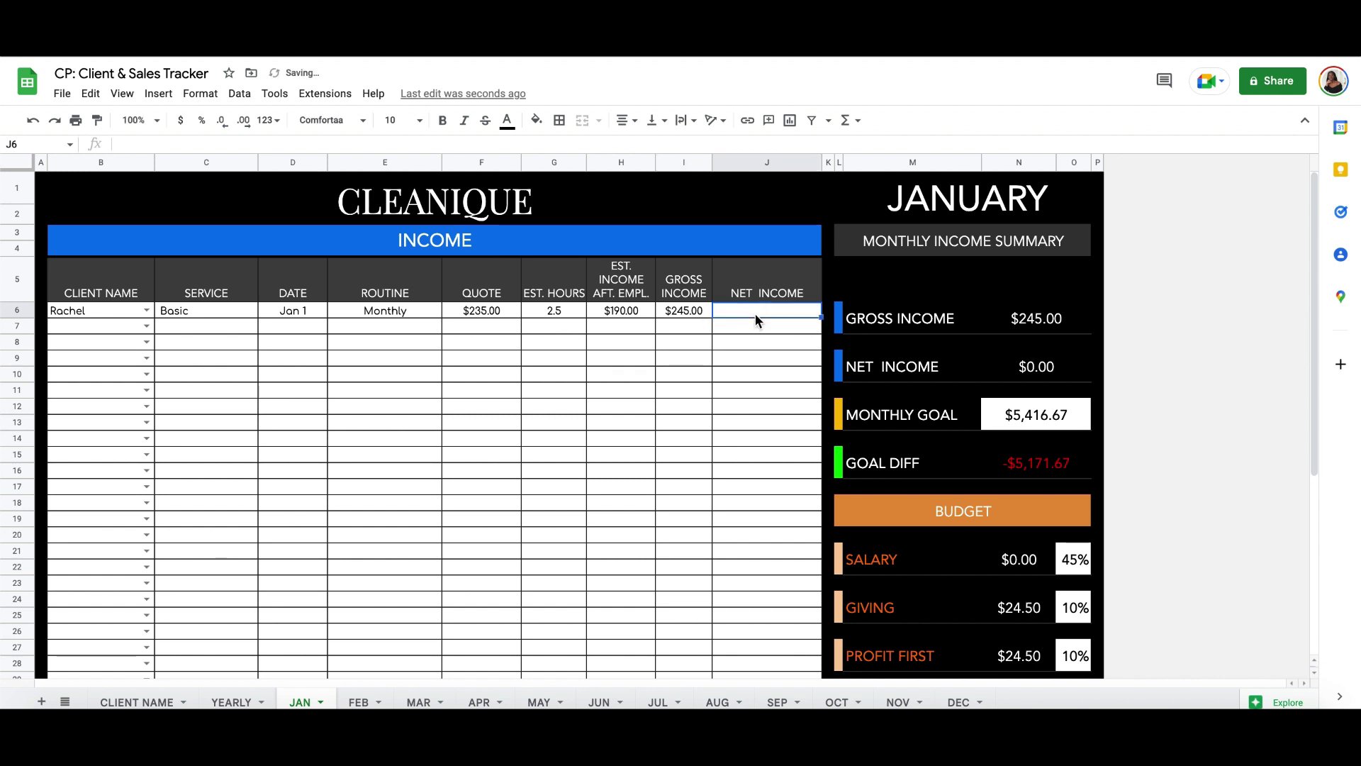
Enter 195 as the Net Income for January's first income row.
double_click(756, 311)
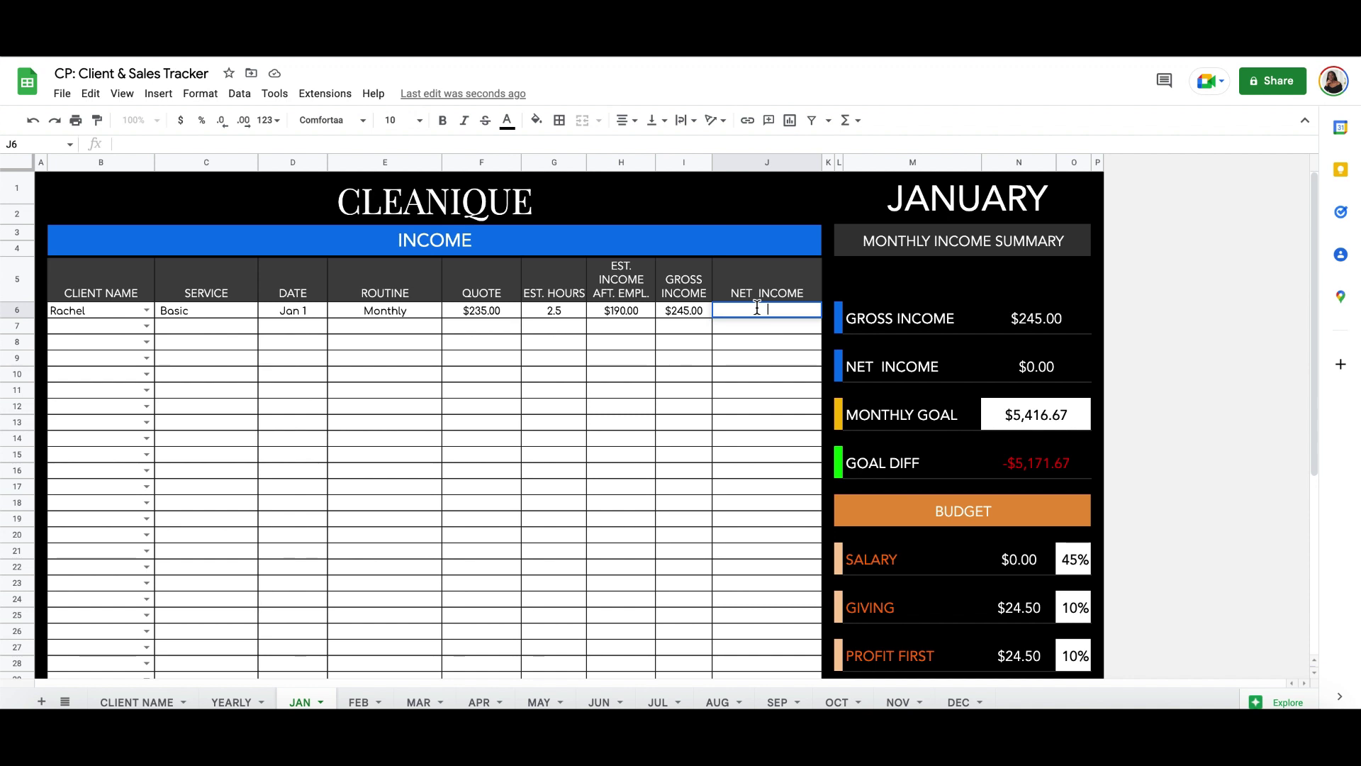
text(195)
click(775, 327)
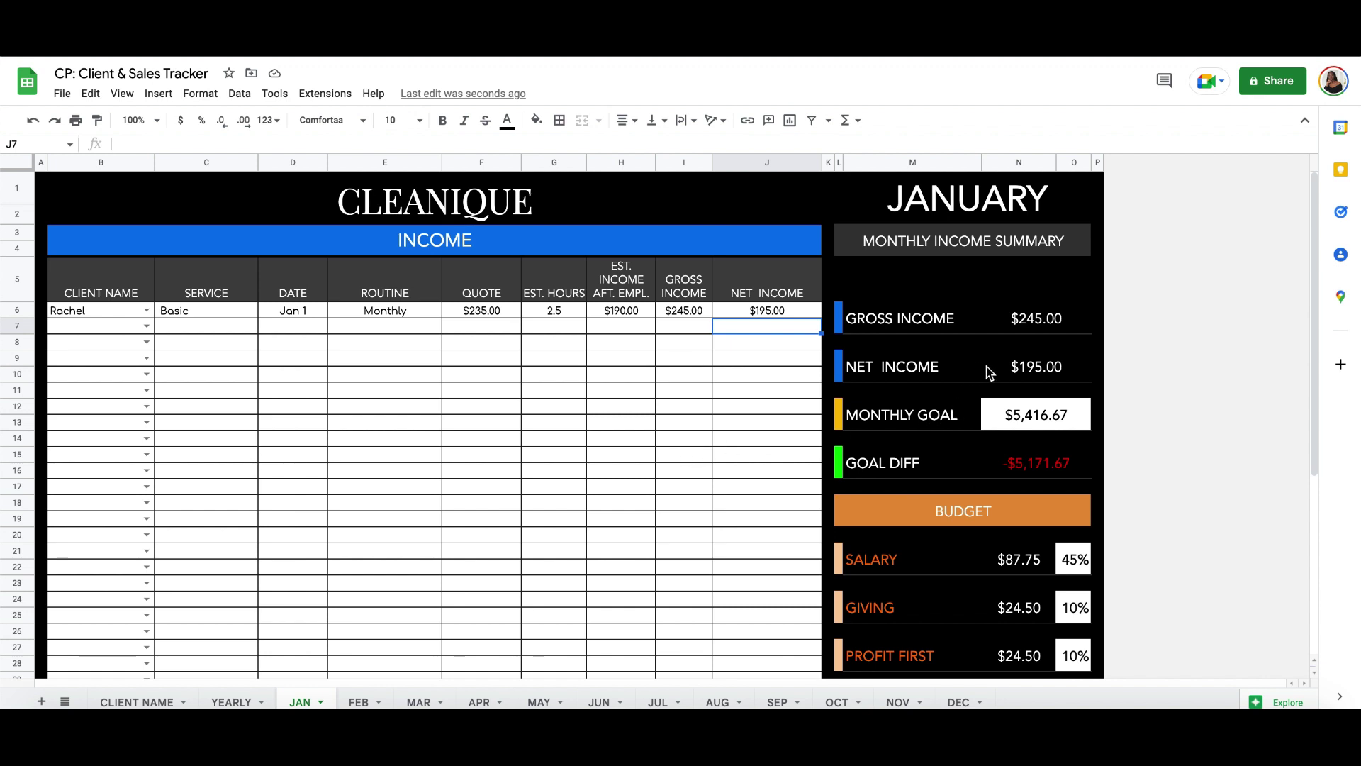
Remove the word NET from the NET INCOME label in January's monthly income summary.
click(973, 327)
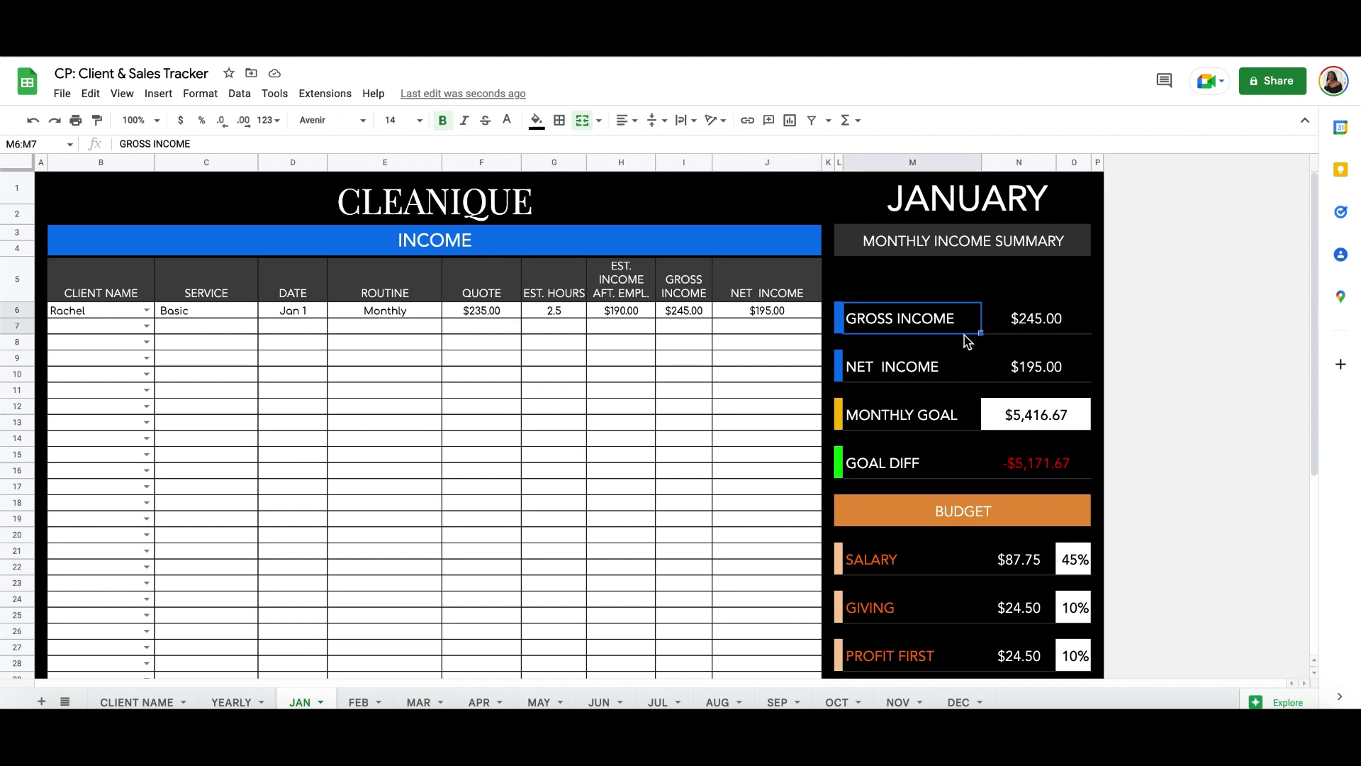
click(945, 372)
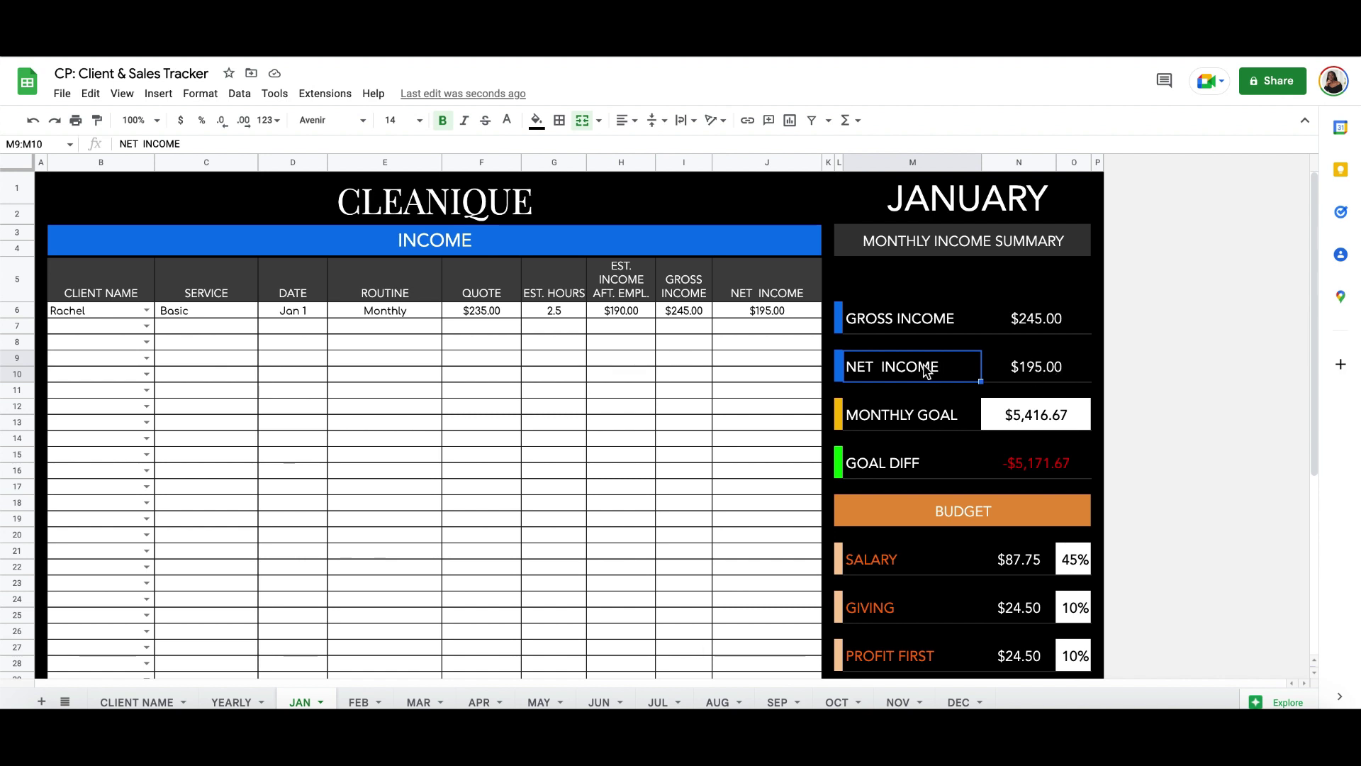
double_click(902, 366)
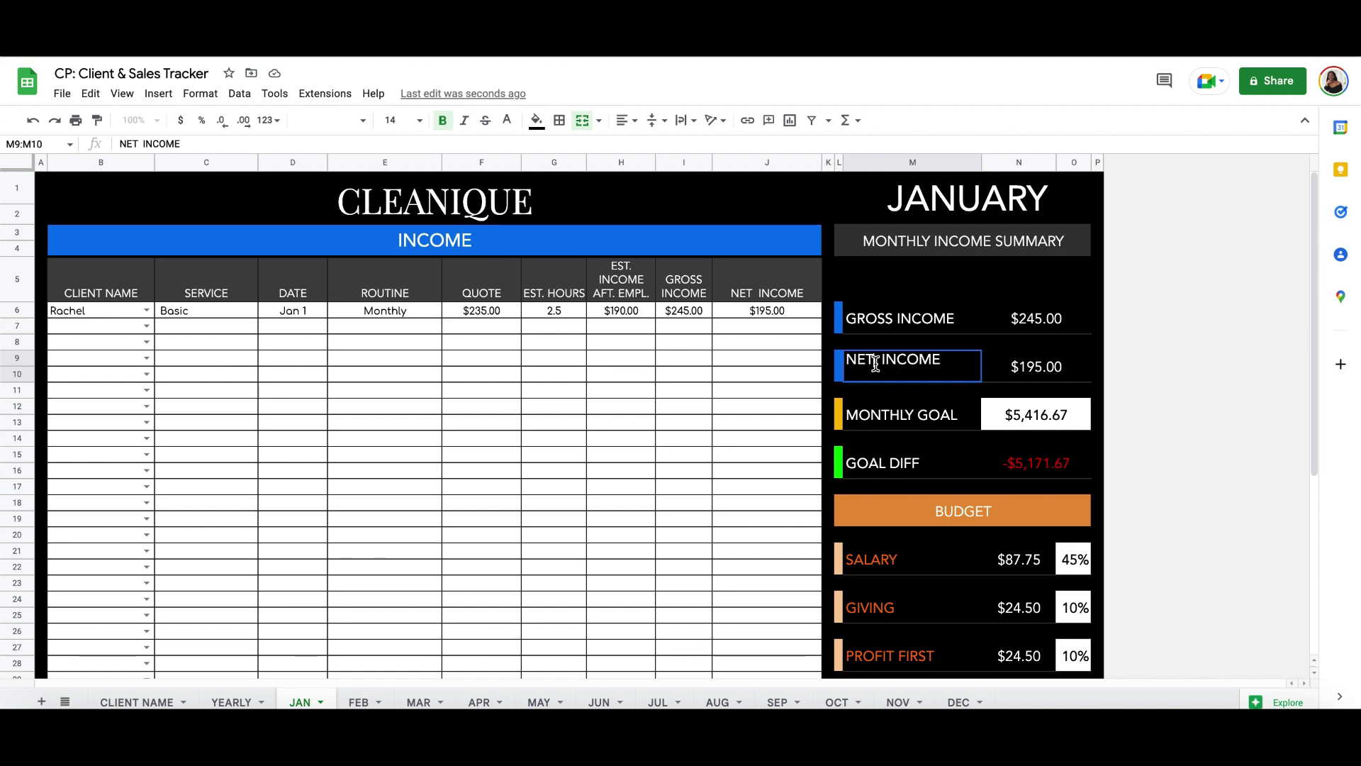
drag(875, 363, 845, 361)
key(BackSpace)
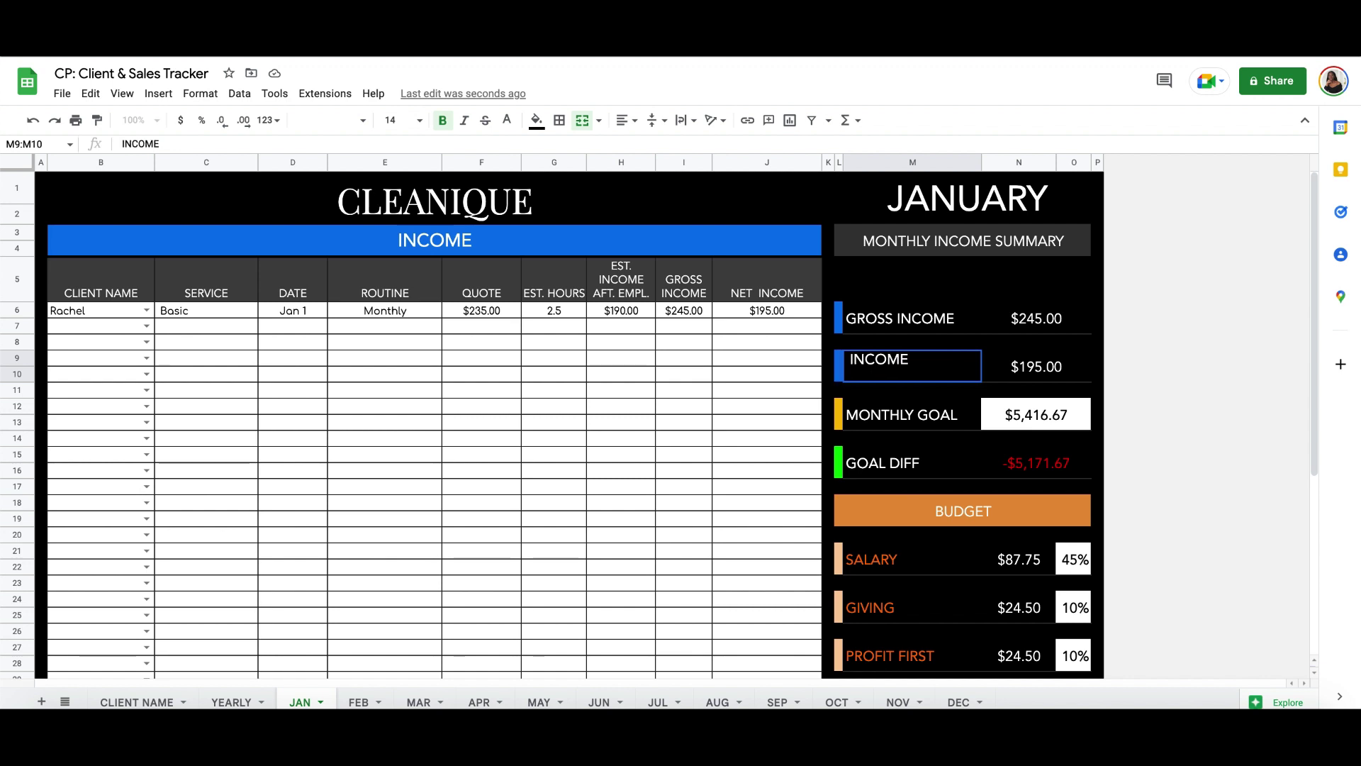
click(1077, 346)
click(1064, 374)
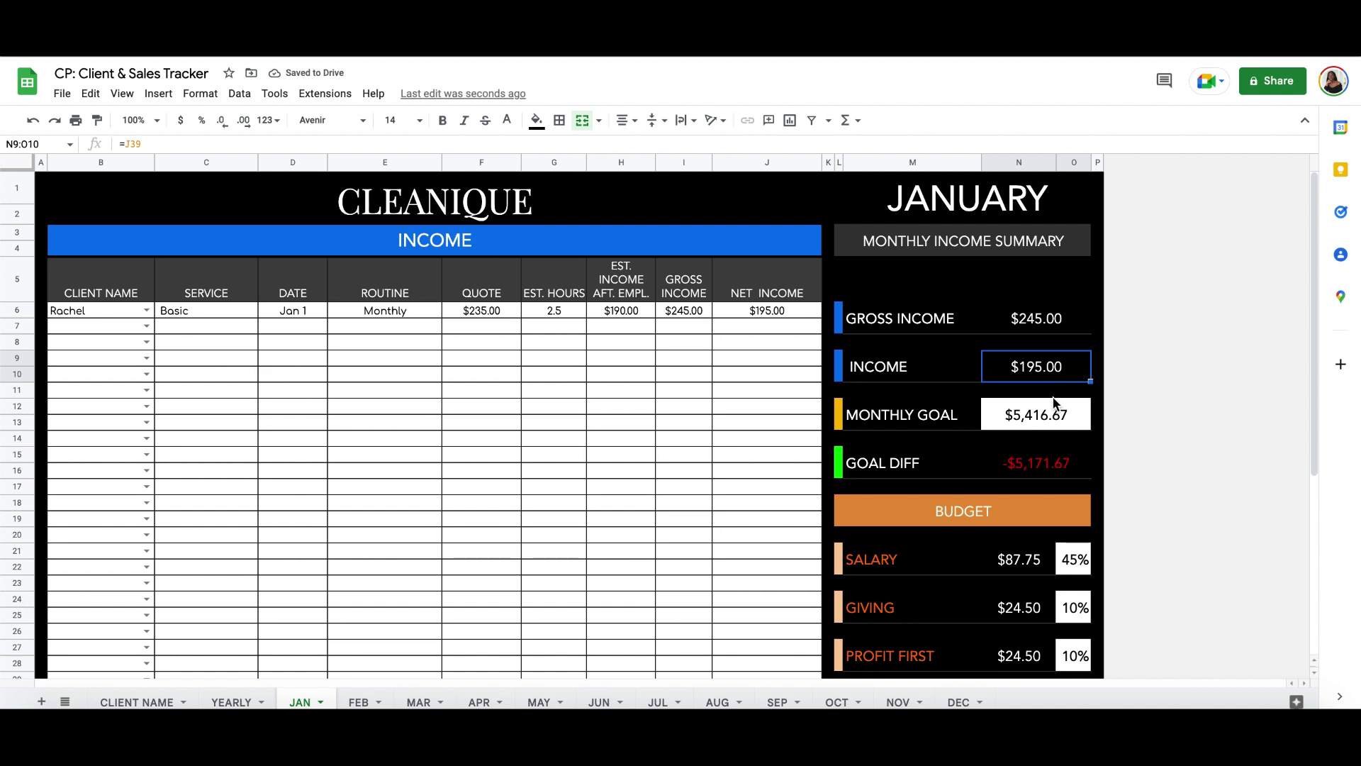
Review January's budget percentages, look at the YEARLY overview sheet, and return to the JAN sheet.
scroll(1056, 402, down, 3)
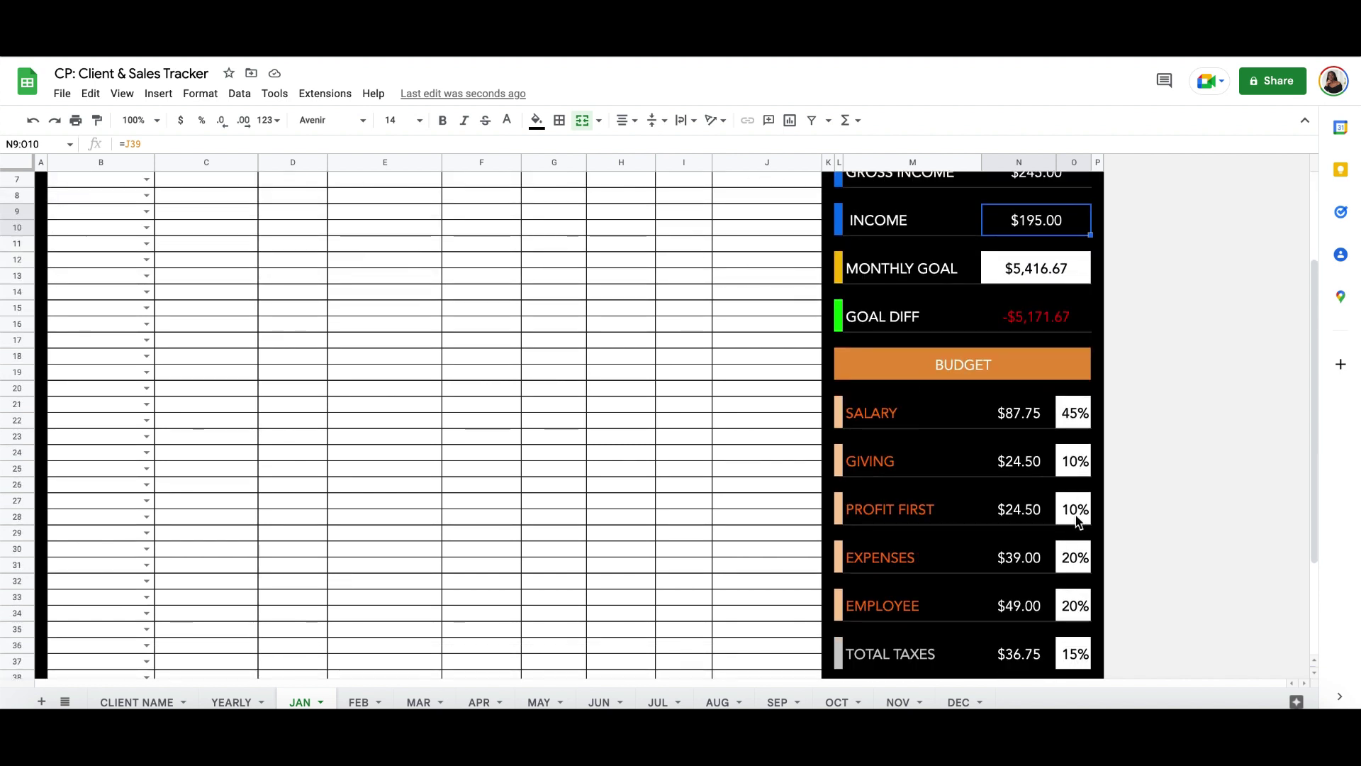
scroll(1075, 517, up, 1)
scroll(1076, 521, up, 1)
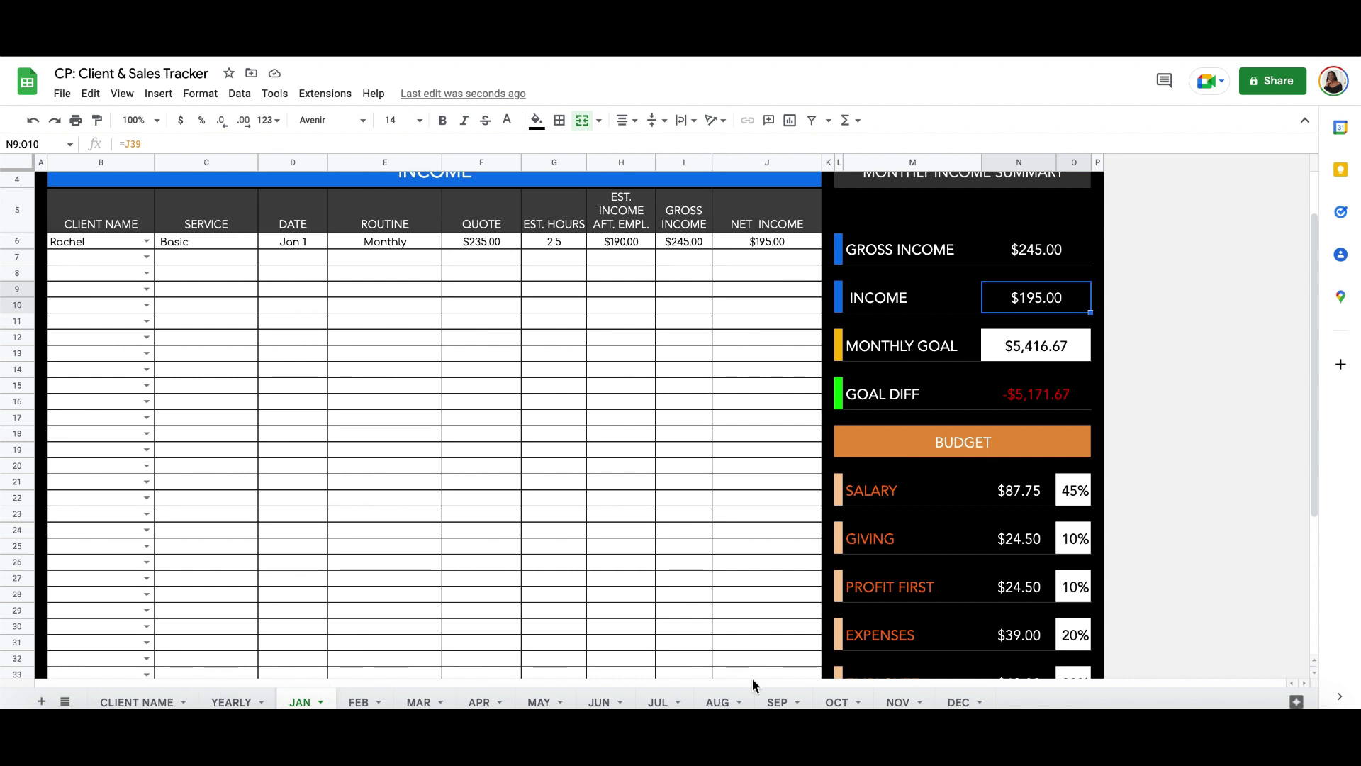
click(222, 702)
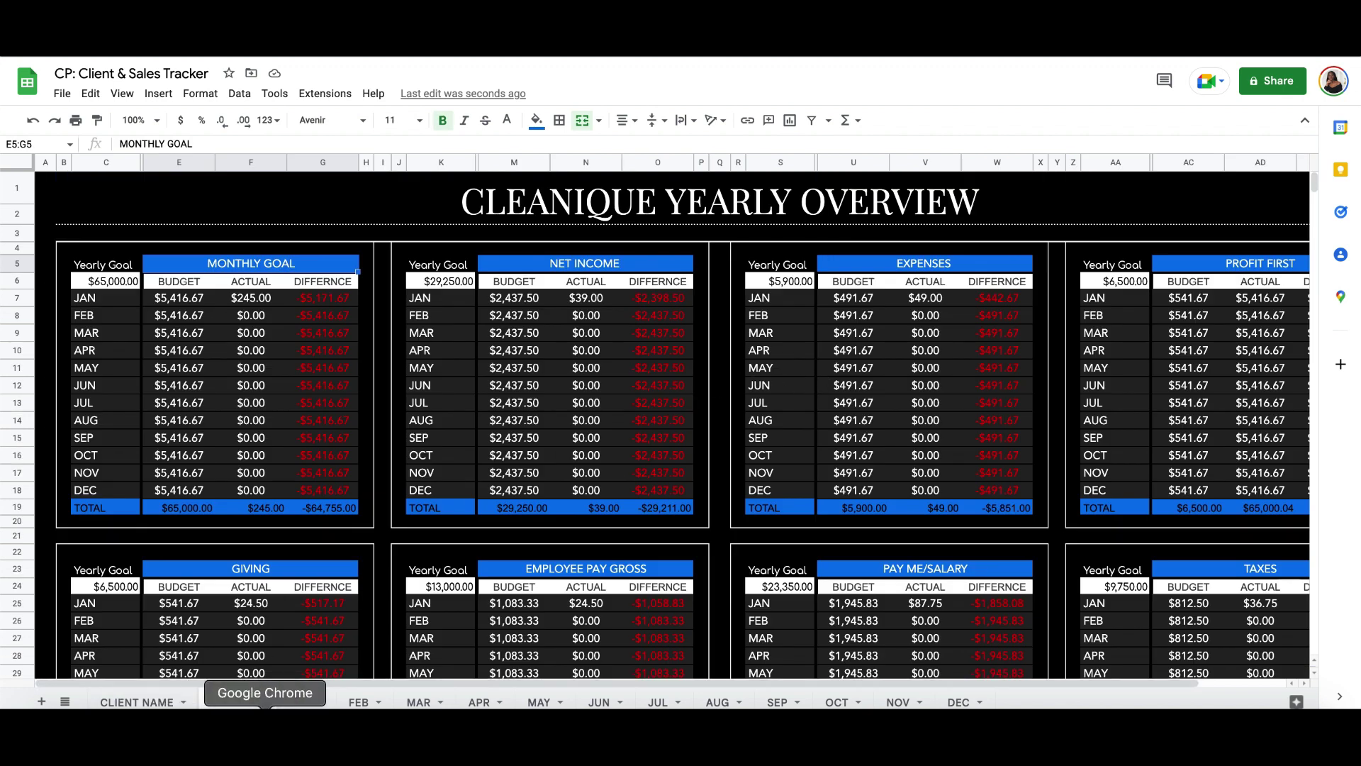
click(300, 702)
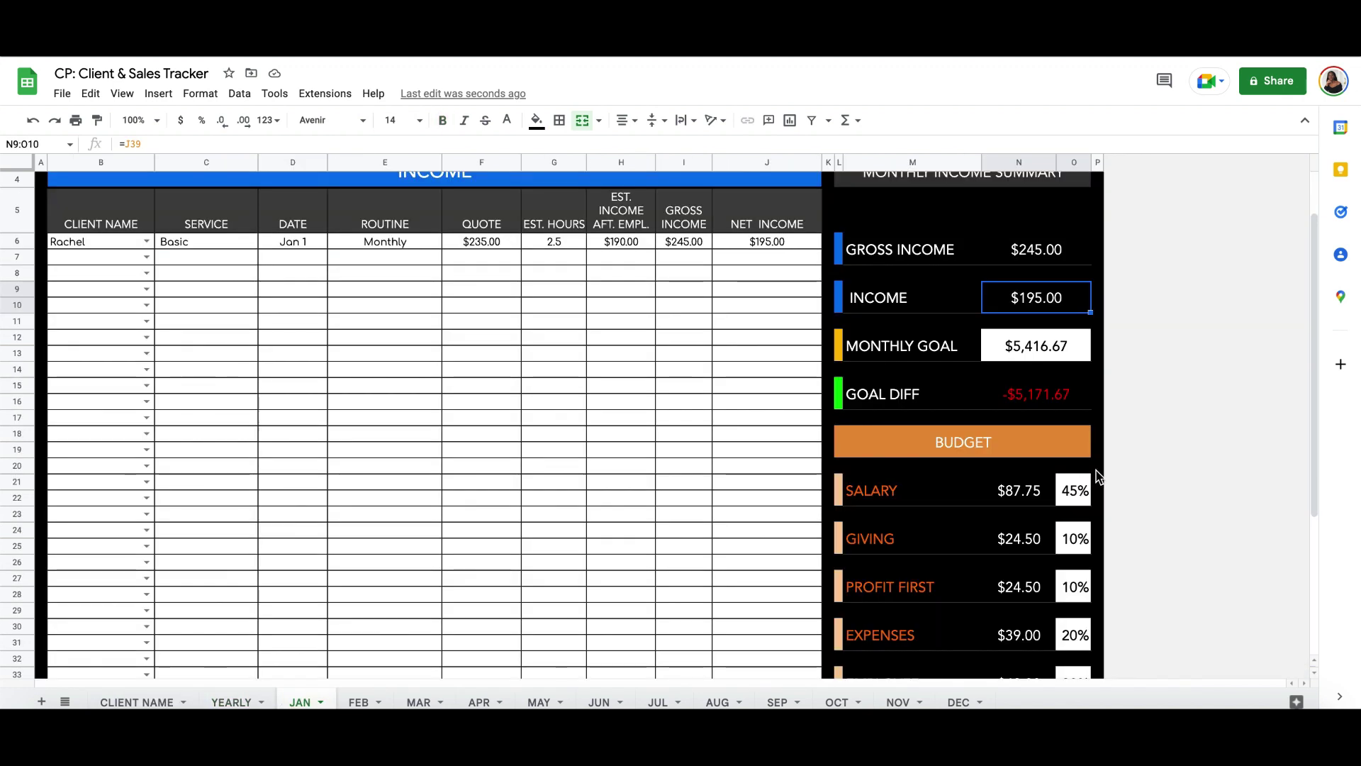
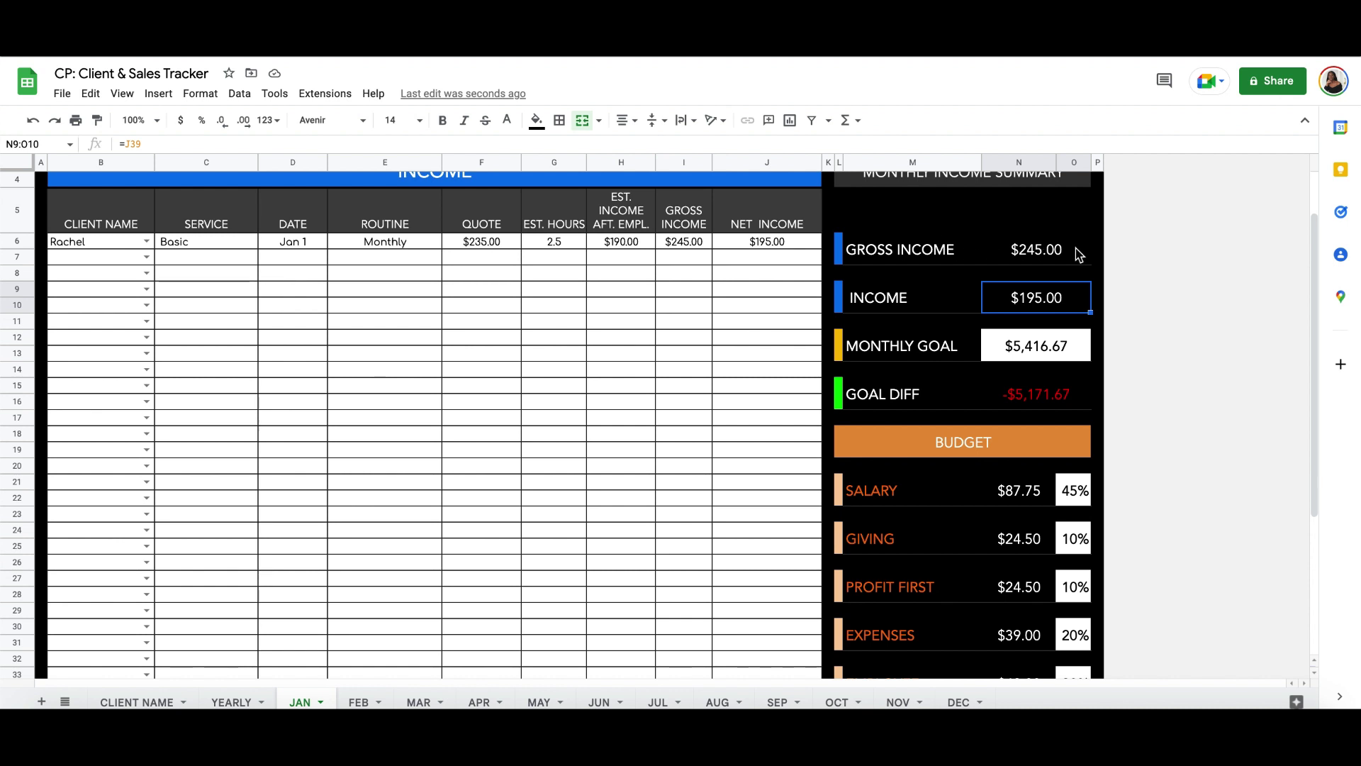
Examine the Monthly Goal and Goal Diff cells in January's summary alongside the budget categories below them.
click(1034, 349)
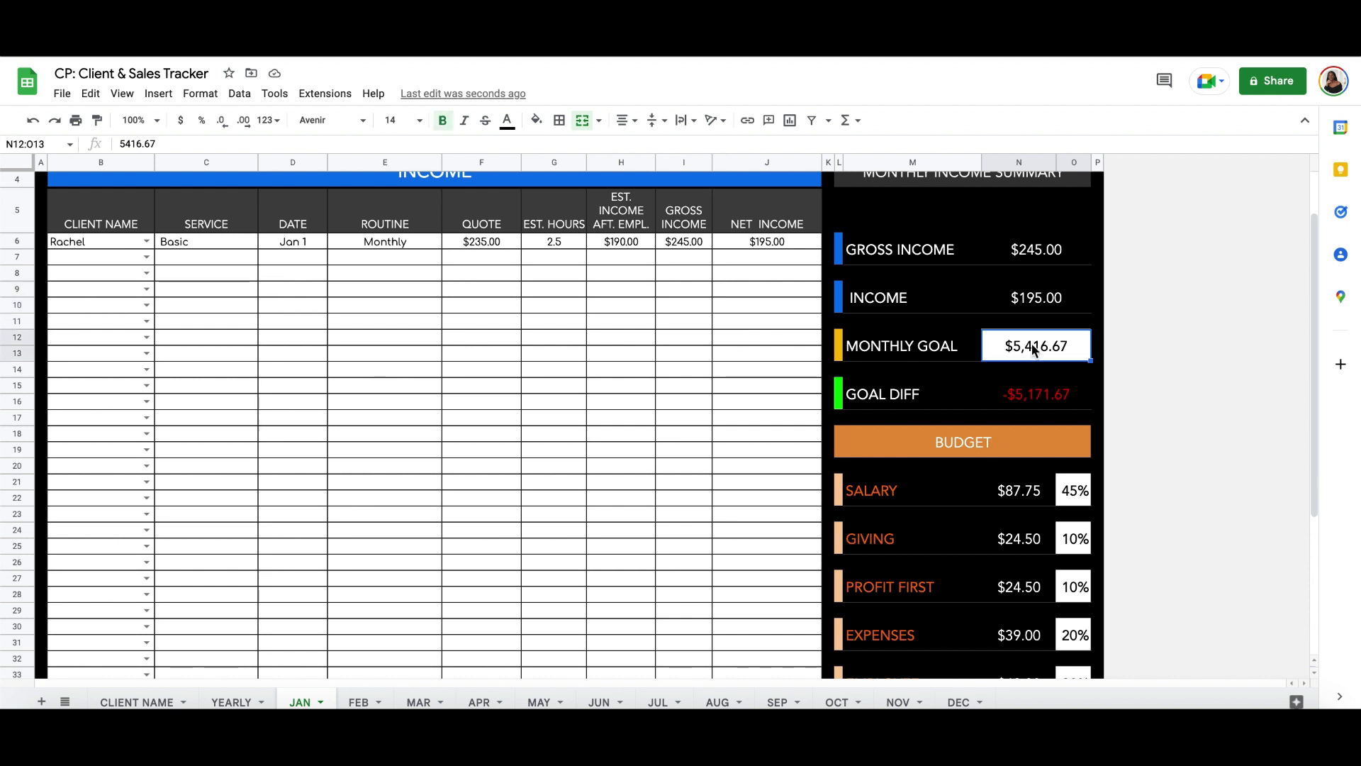
click(1029, 395)
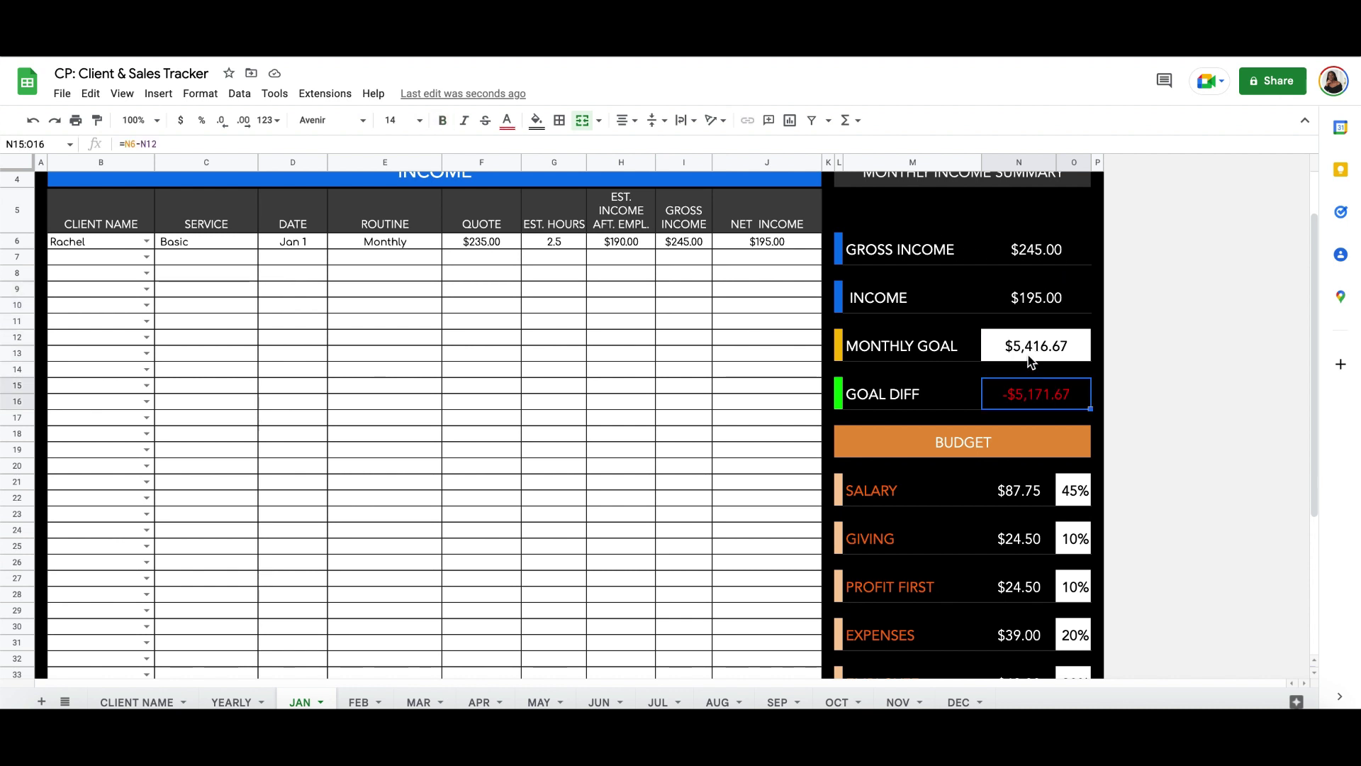
click(1031, 359)
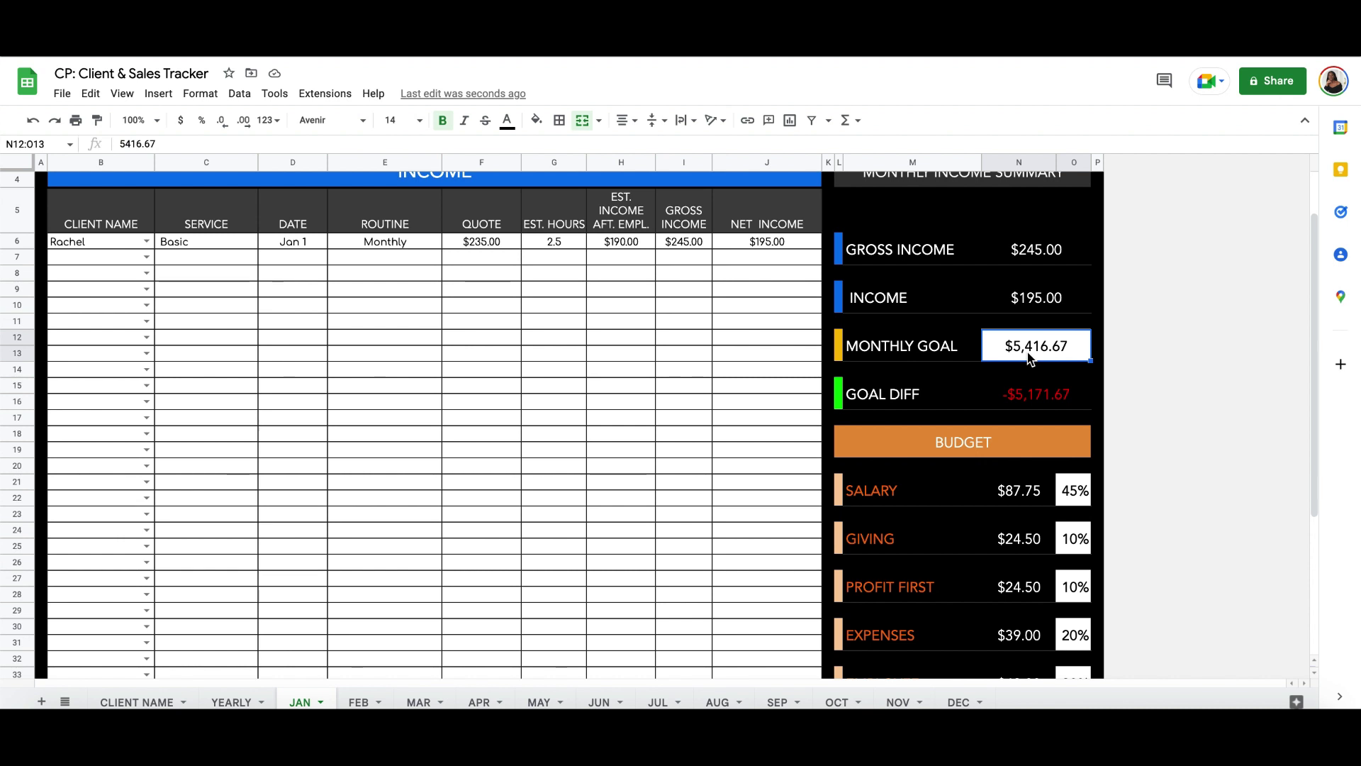
scroll(1031, 415, down, 2)
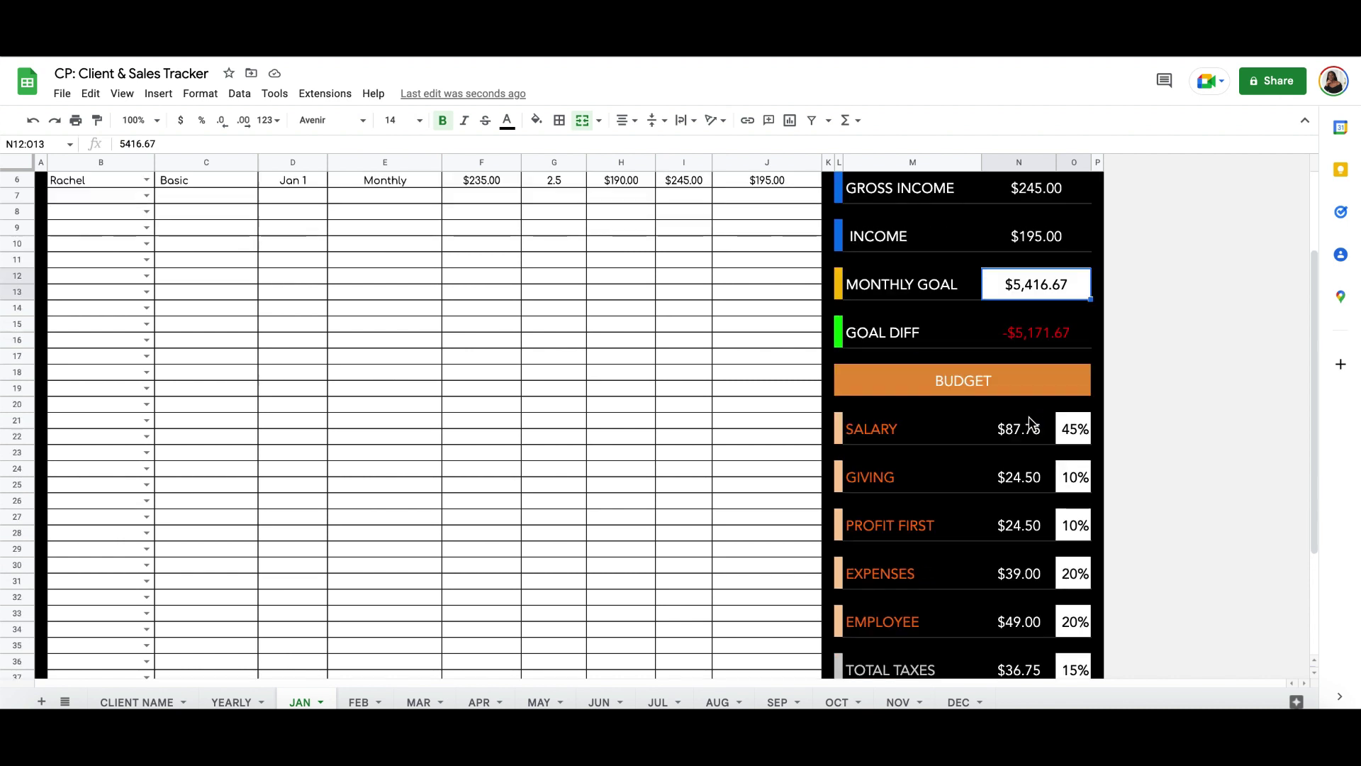
scroll(1031, 423, up, 1)
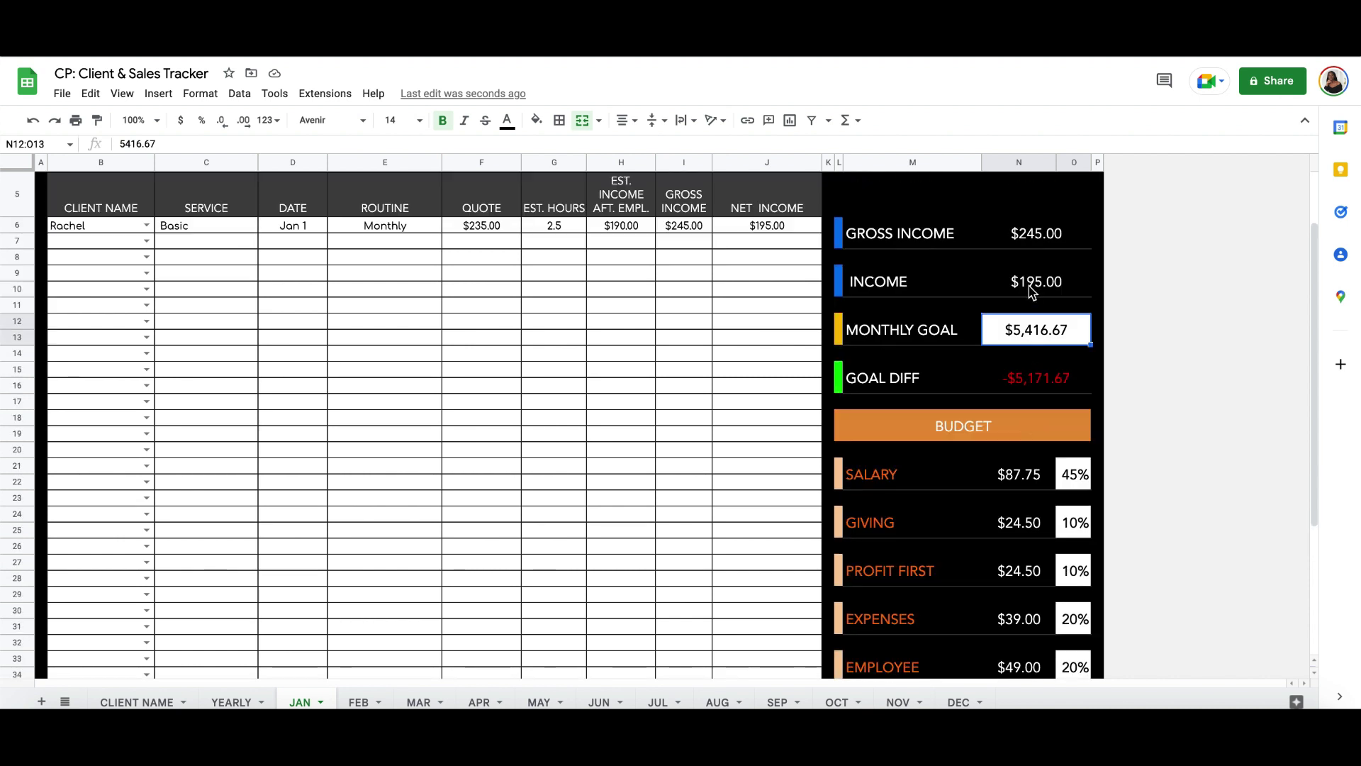
scroll(995, 608, down, 3)
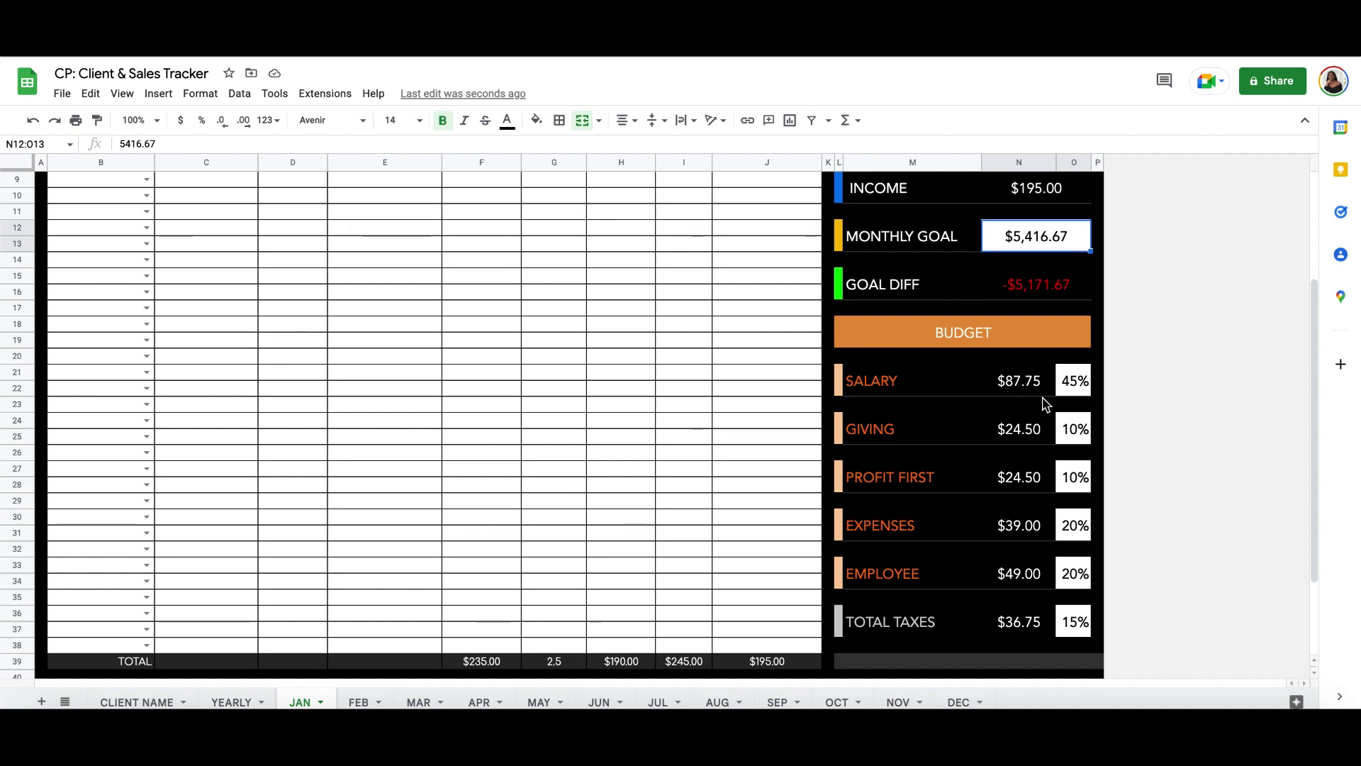
scroll(1046, 404, up, 2)
scroll(1042, 276, up, 2)
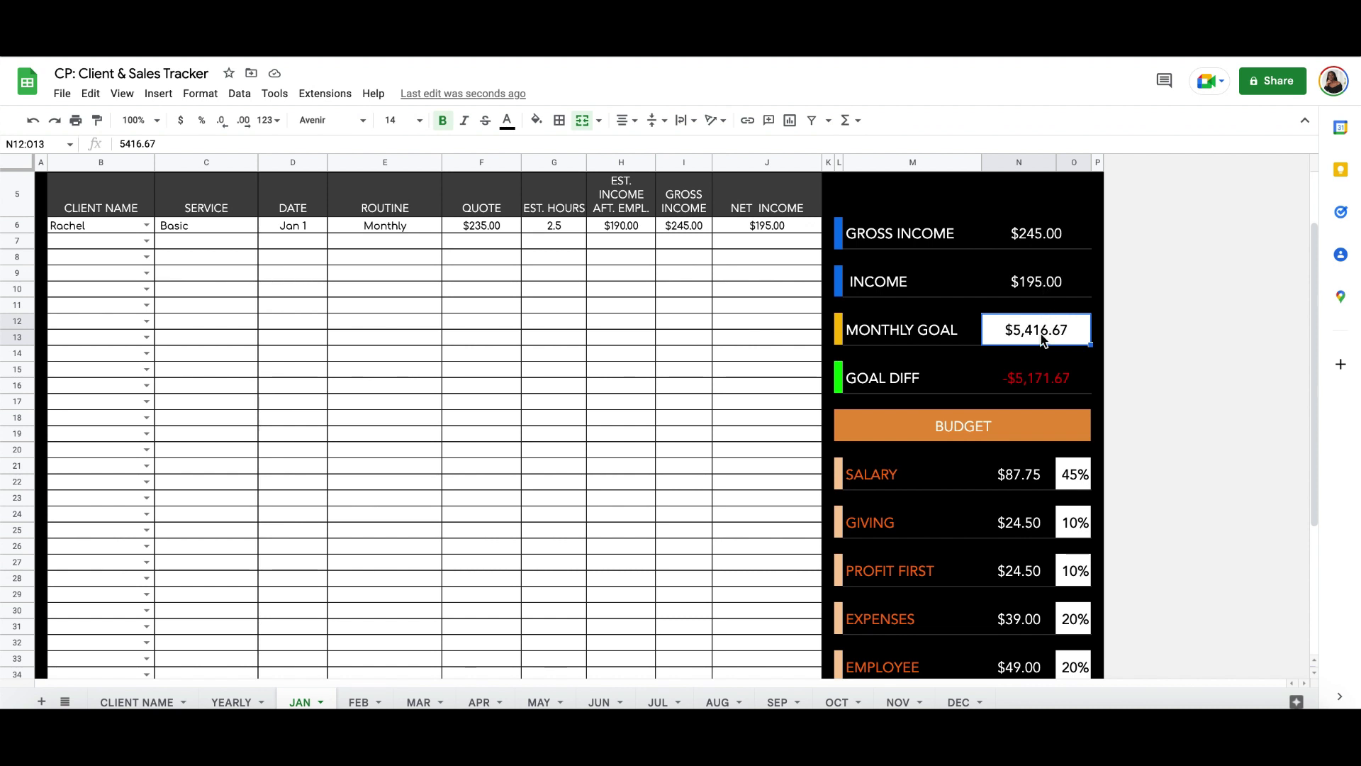
Inspect the formulas behind the Salary and Giving amounts in January's budget to see which income cell and percentage each one references.
double_click(1021, 475)
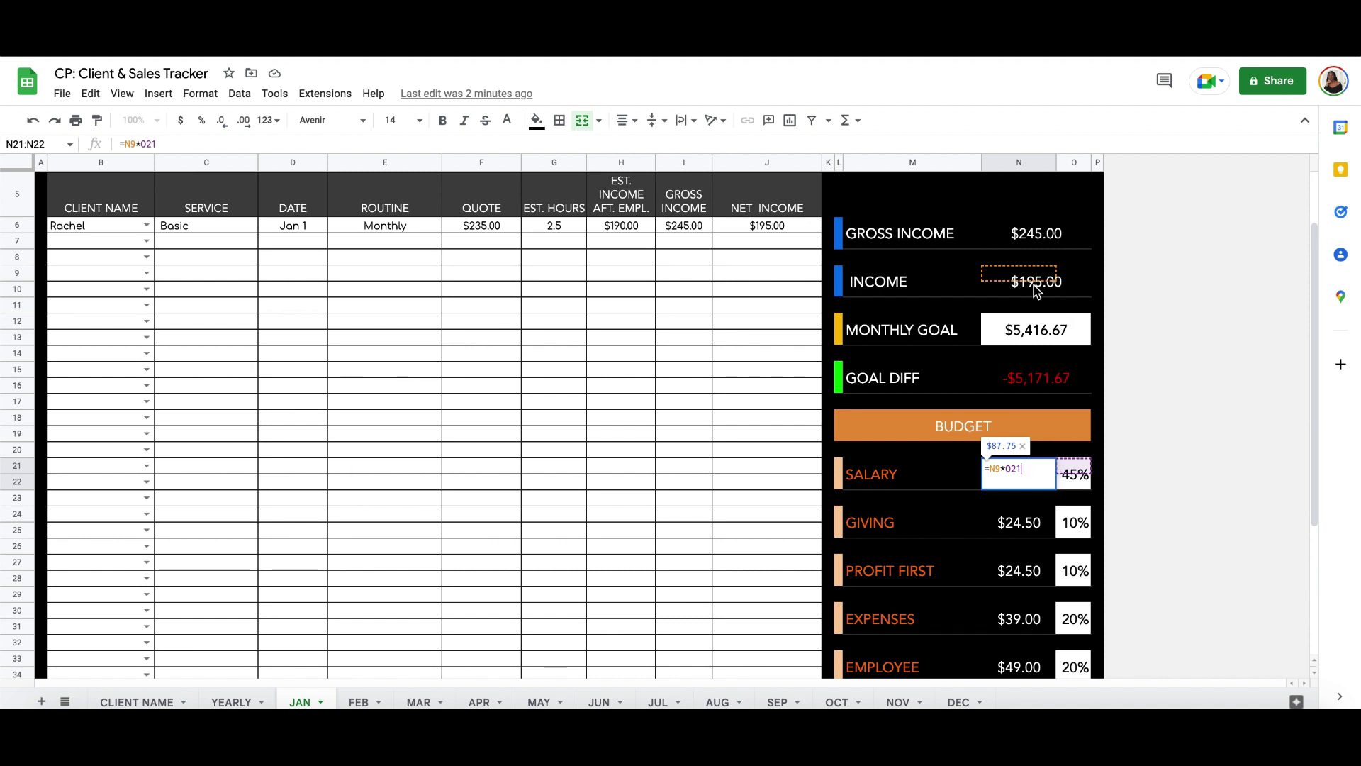
click(1099, 481)
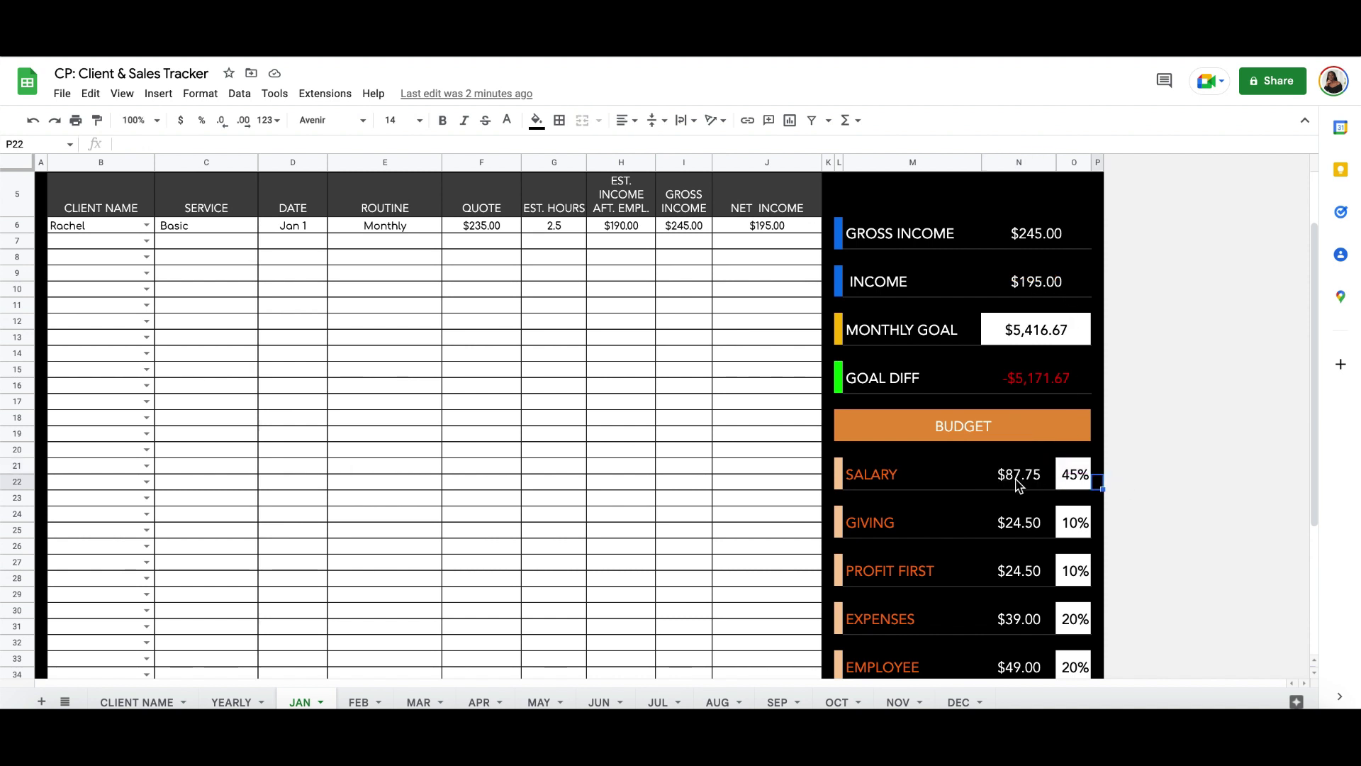
double_click(1039, 523)
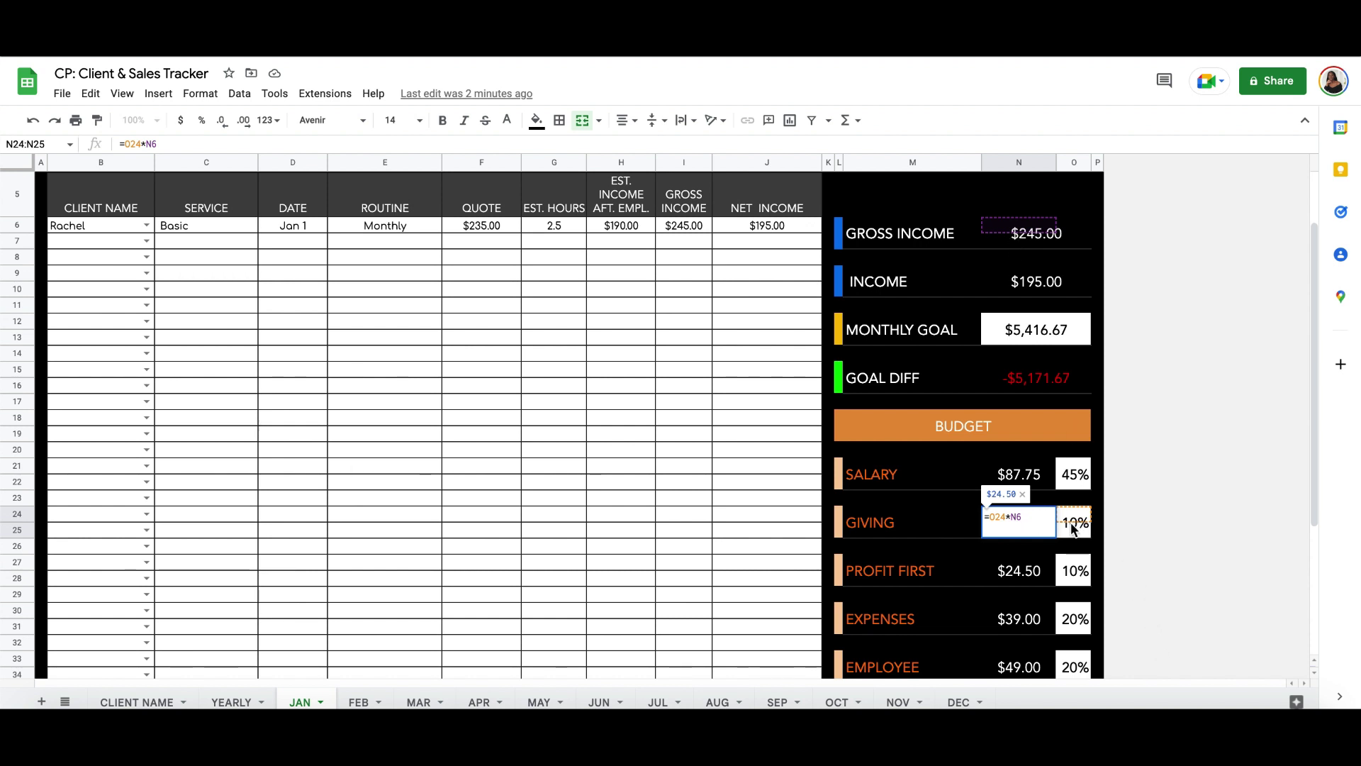
click(1097, 530)
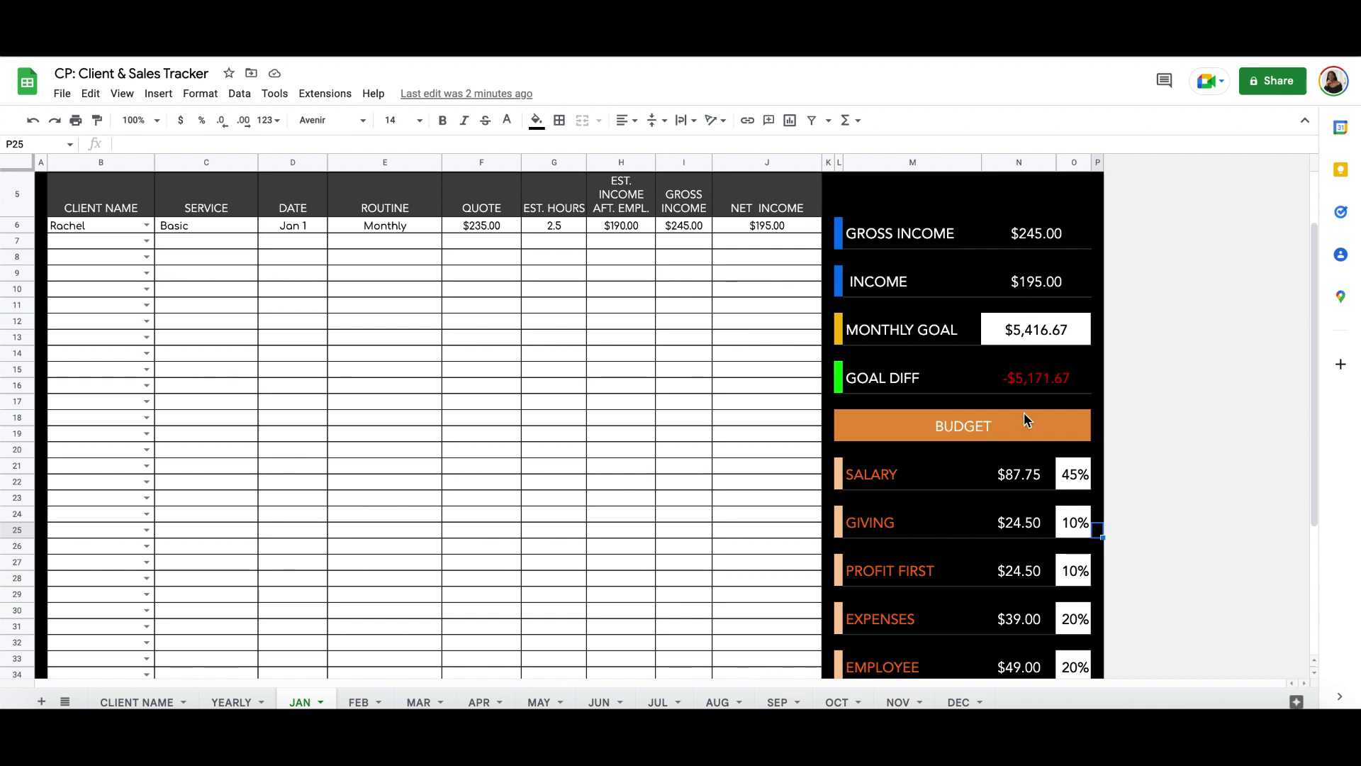
click(1016, 522)
text(=O24*N6)
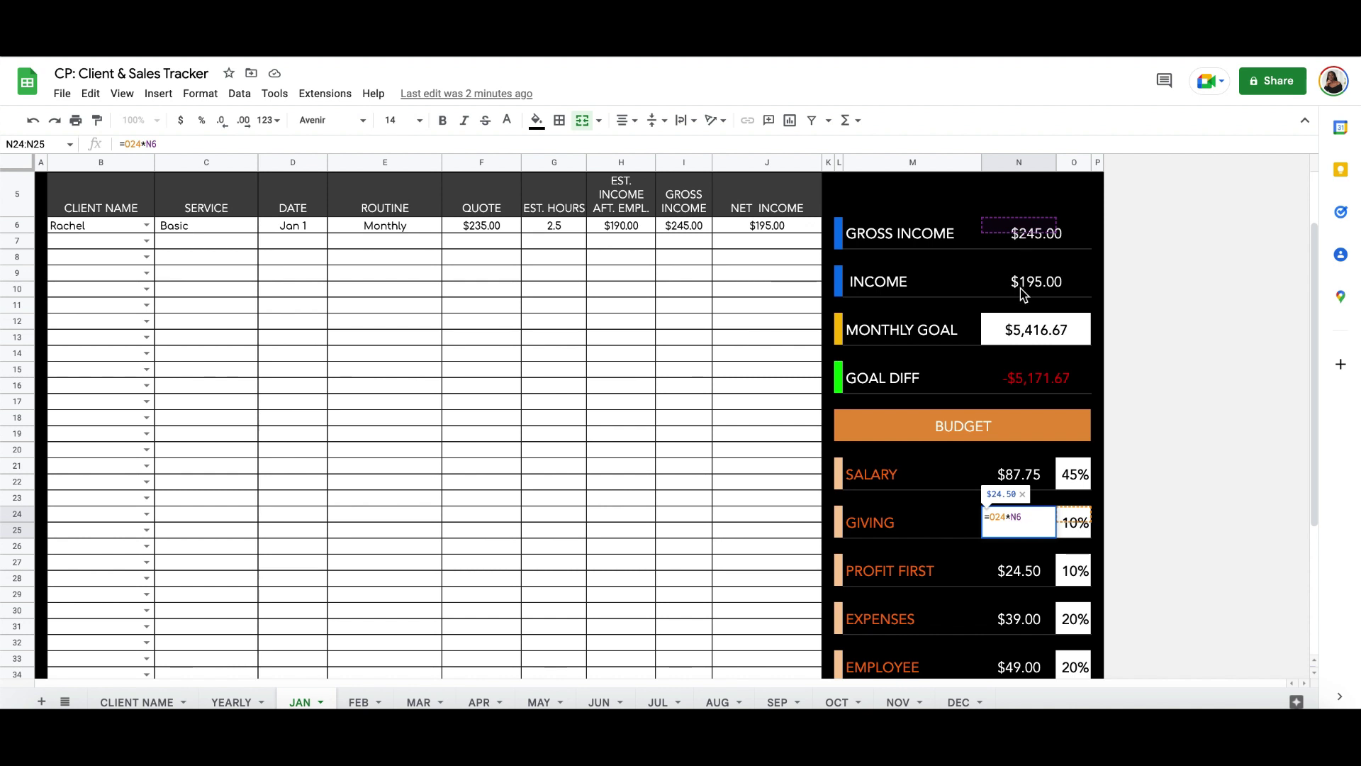
click(1097, 369)
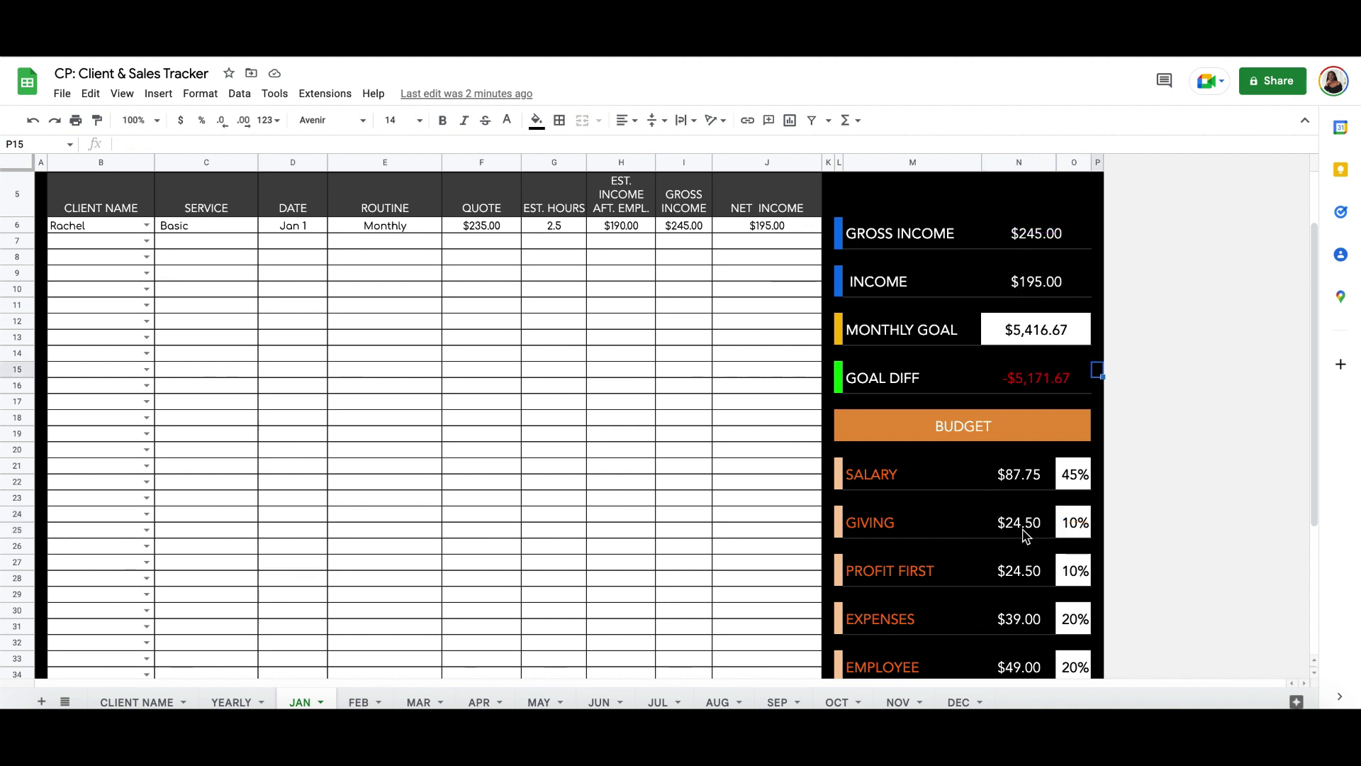
Inspect the formulas behind the Profit First and Expenses amounts in January's budget, checking their referenced income cells.
scroll(1018, 533, down, 2)
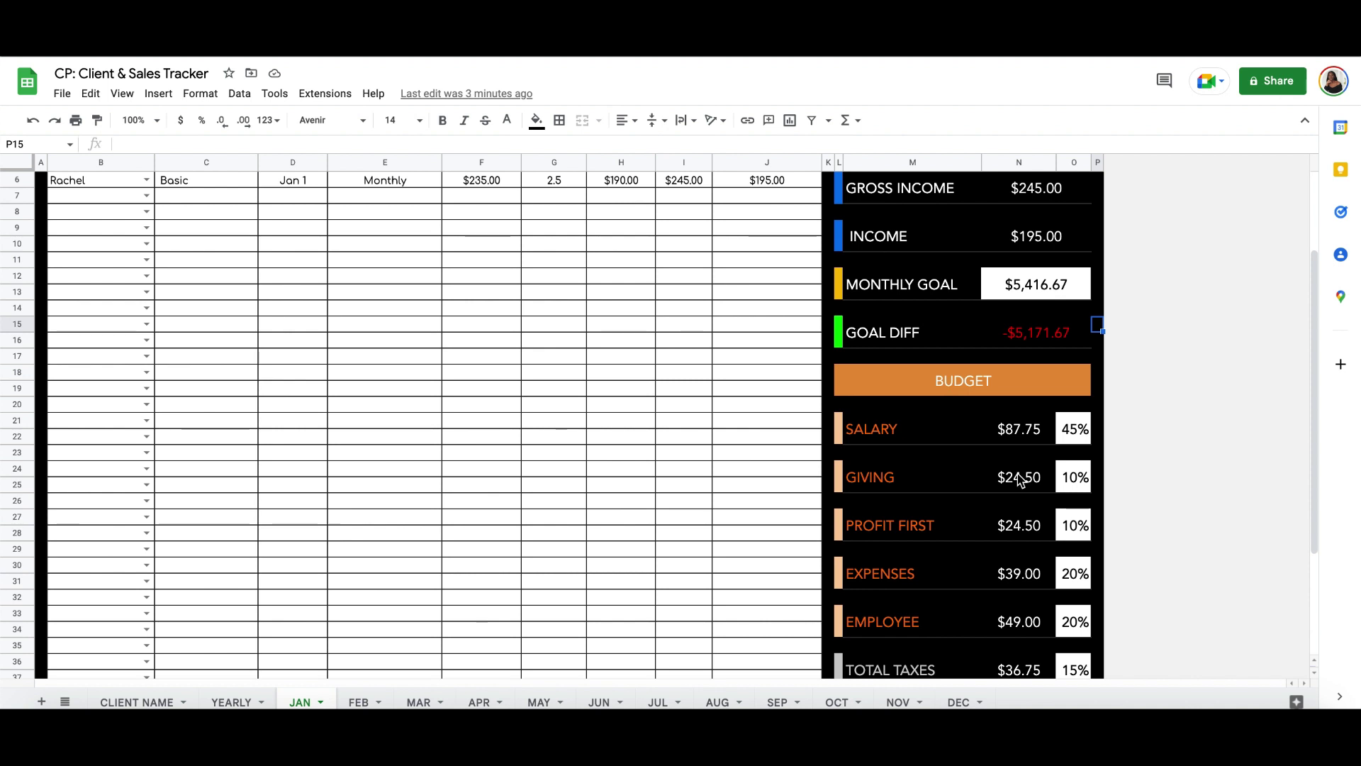
scroll(1019, 480, up, 2)
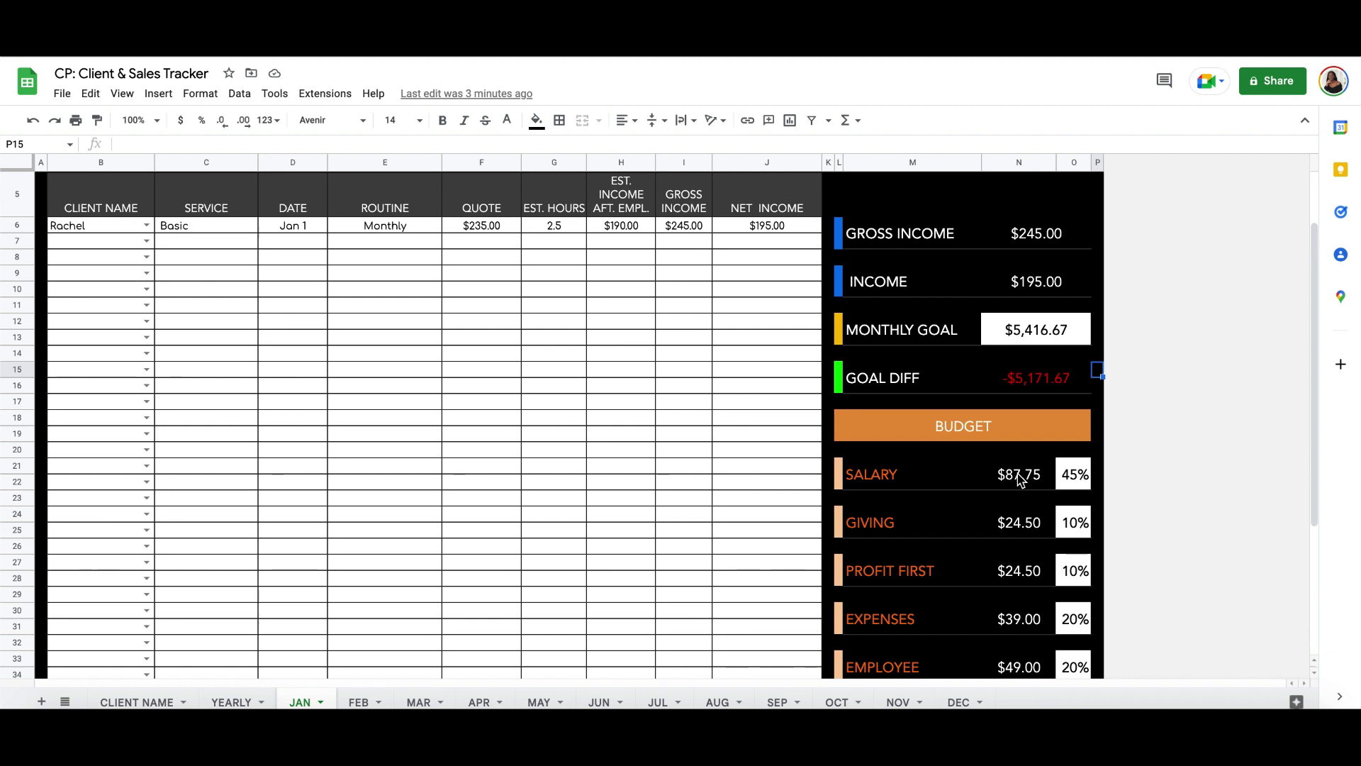
double_click(1028, 569)
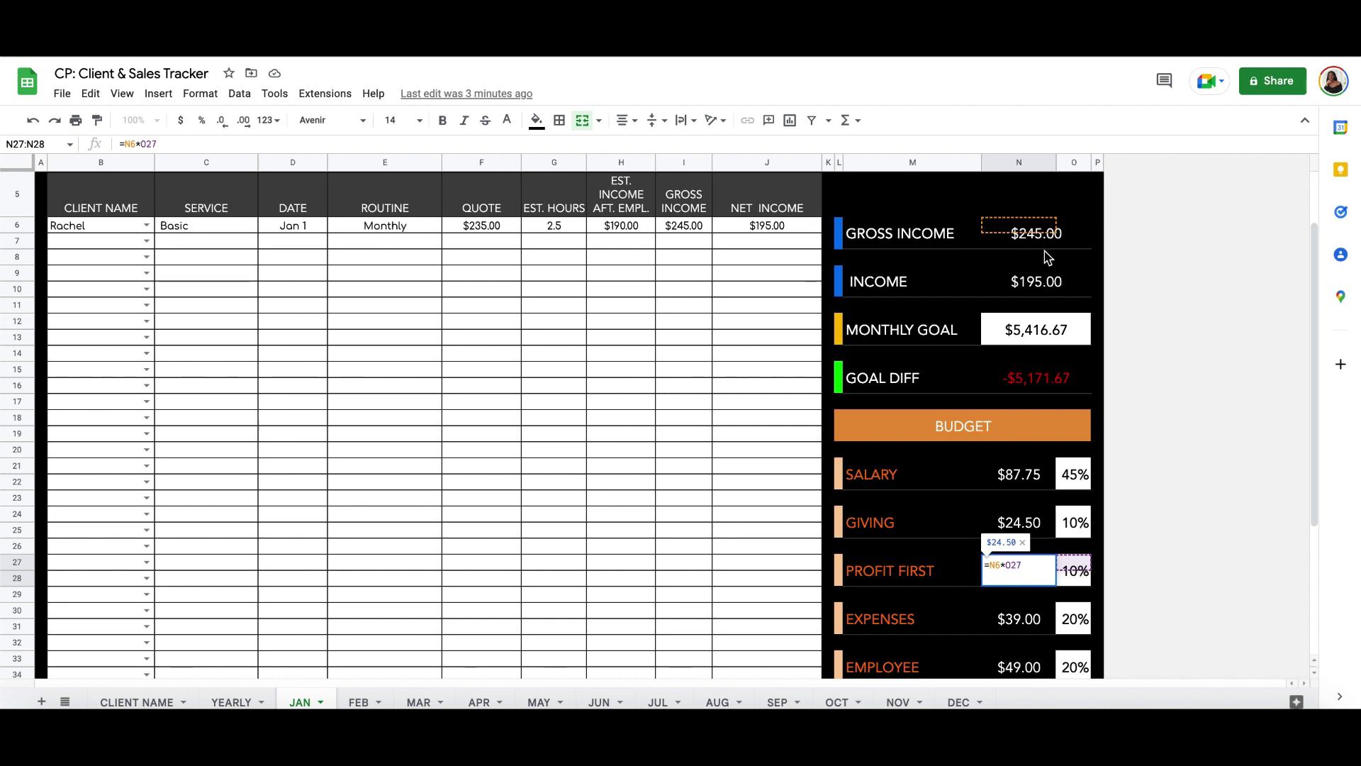
click(1179, 406)
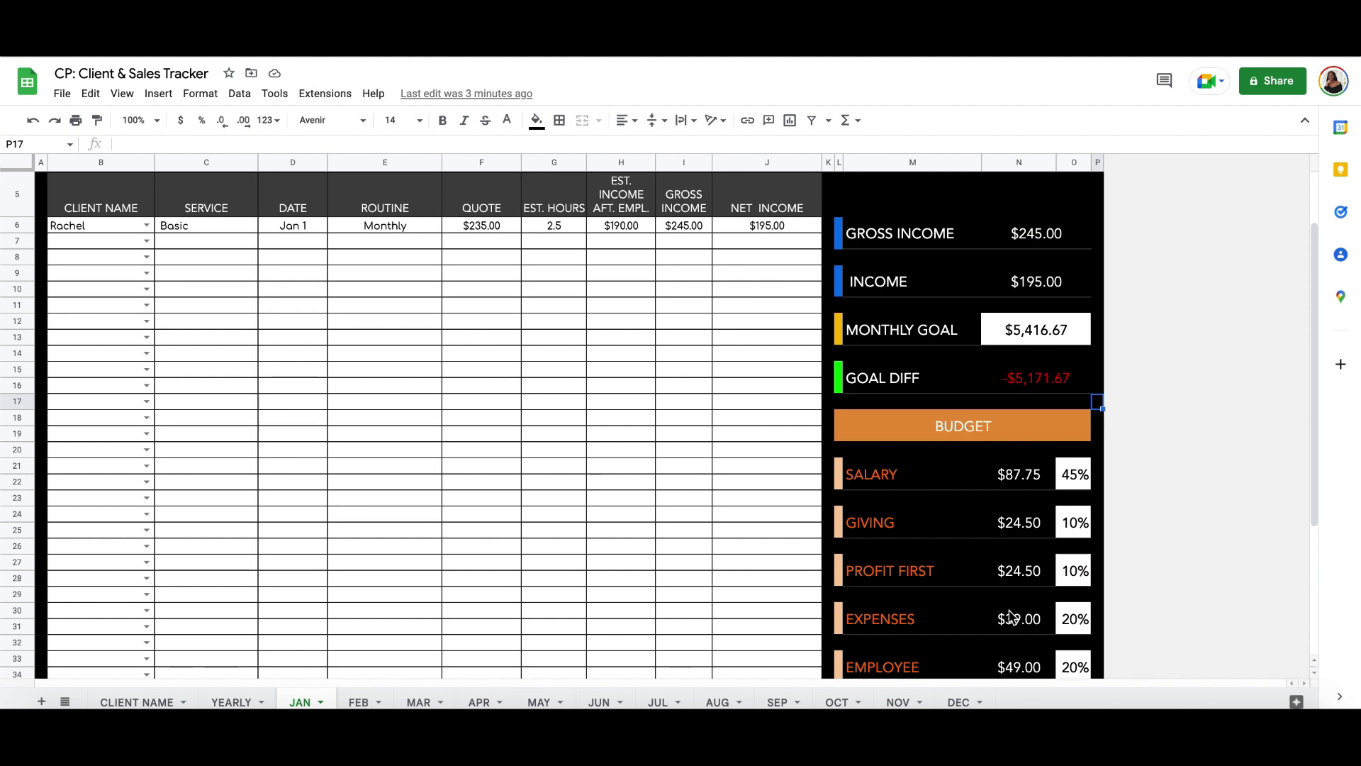
double_click(1051, 616)
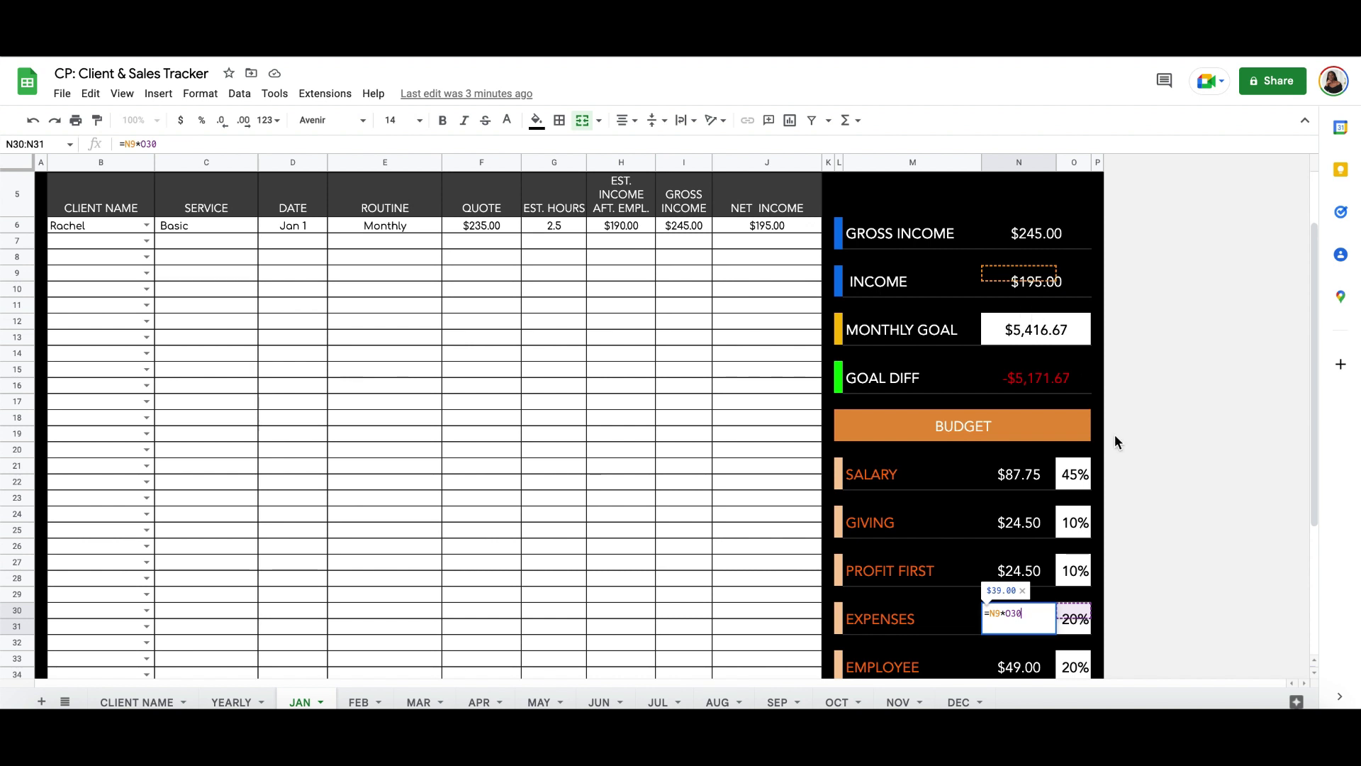
click(1138, 454)
Inspect the Employee amount's formula in January's budget and trace its reference up to the income summary.
scroll(1081, 530, down, 1)
double_click(1003, 600)
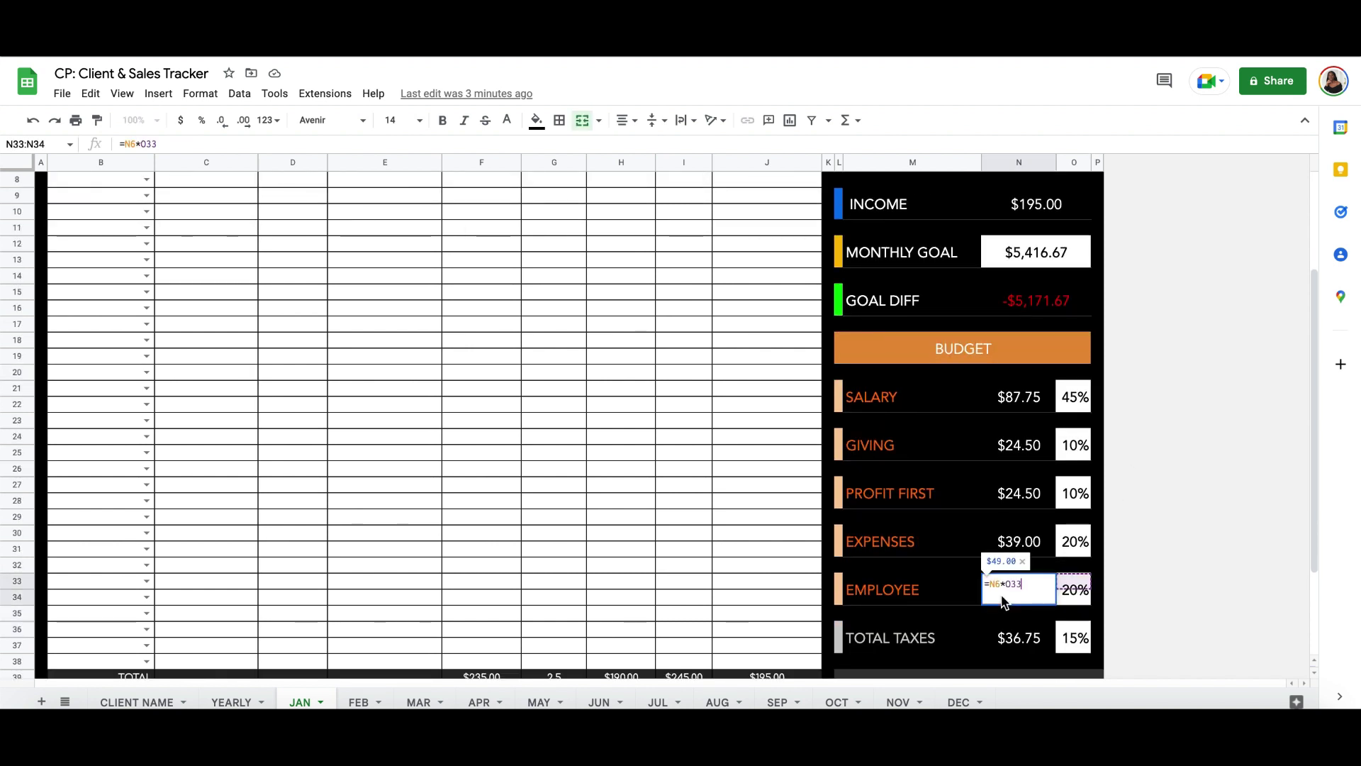
click(1127, 565)
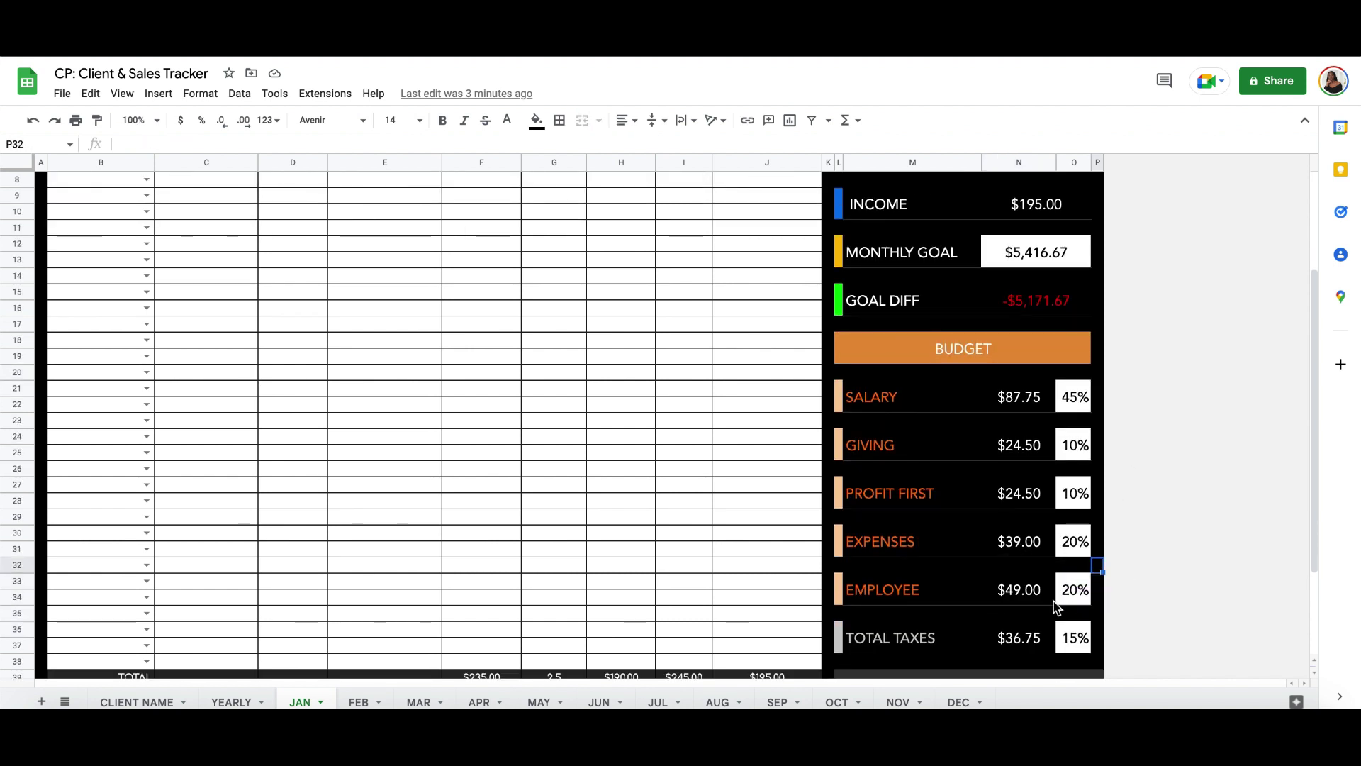
click(1027, 596)
double_click(1025, 589)
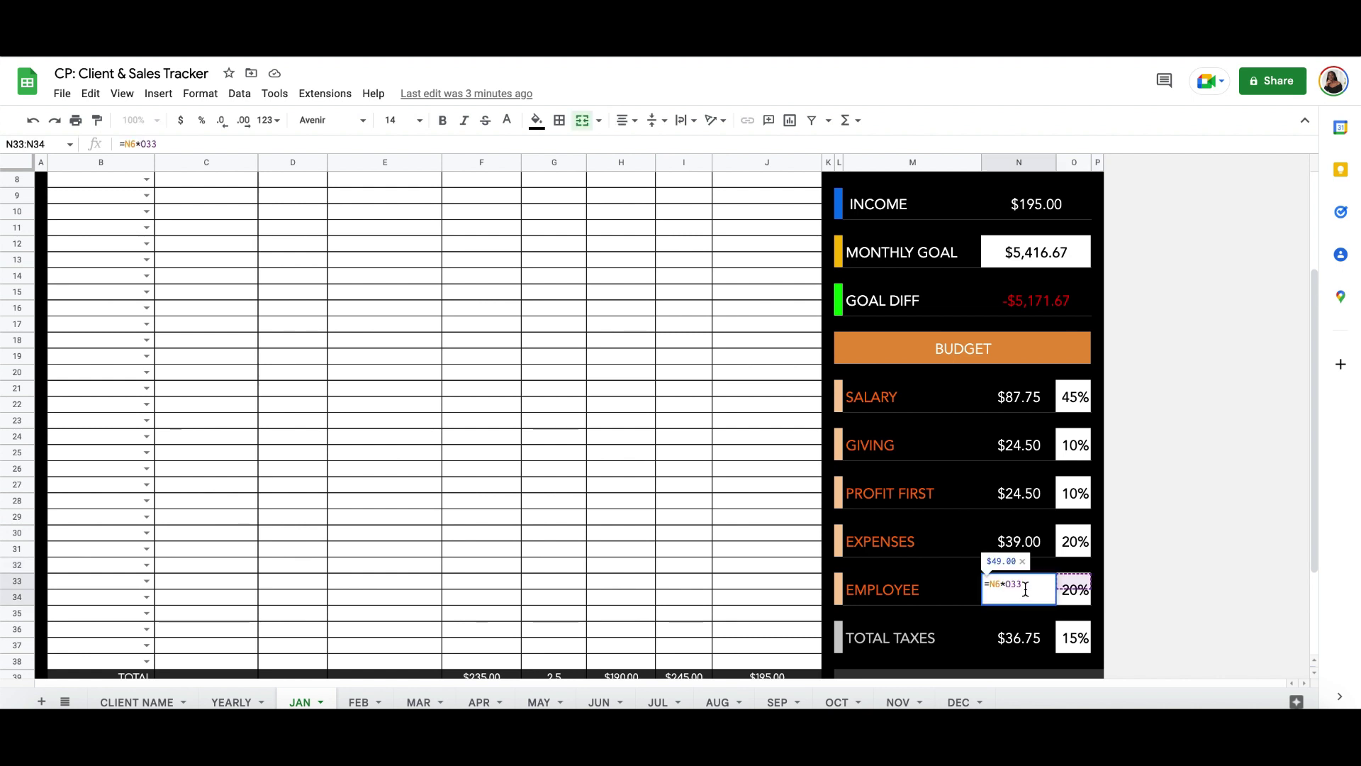
click(1155, 476)
scroll(1155, 477, up, 2)
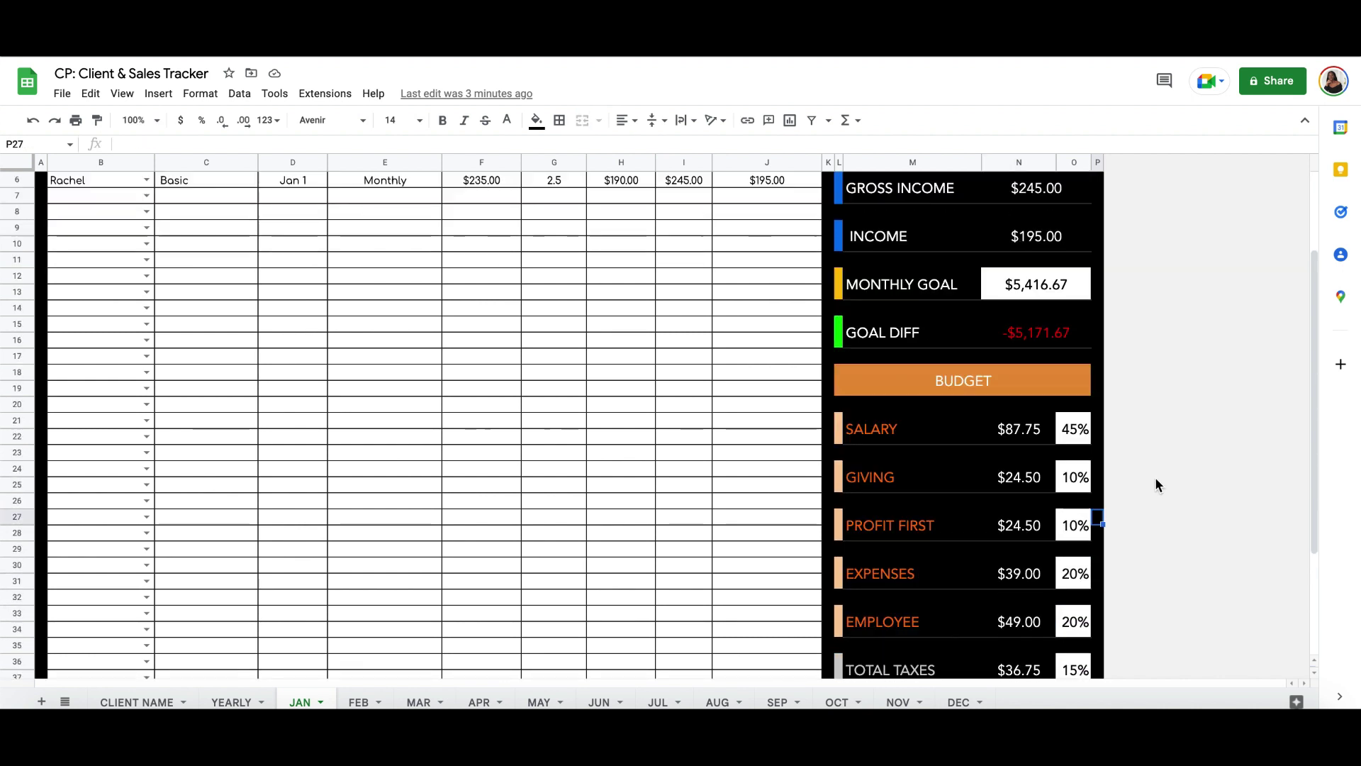
double_click(1020, 623)
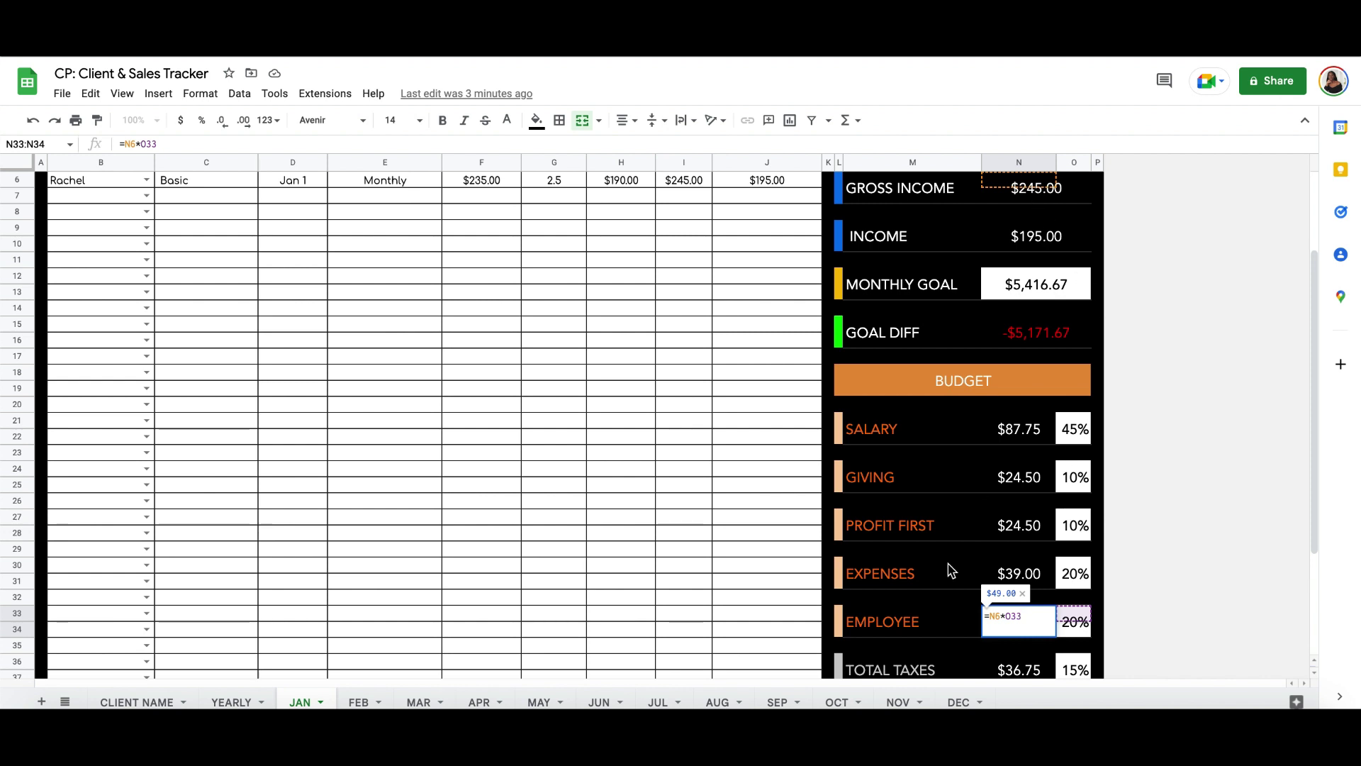
click(914, 613)
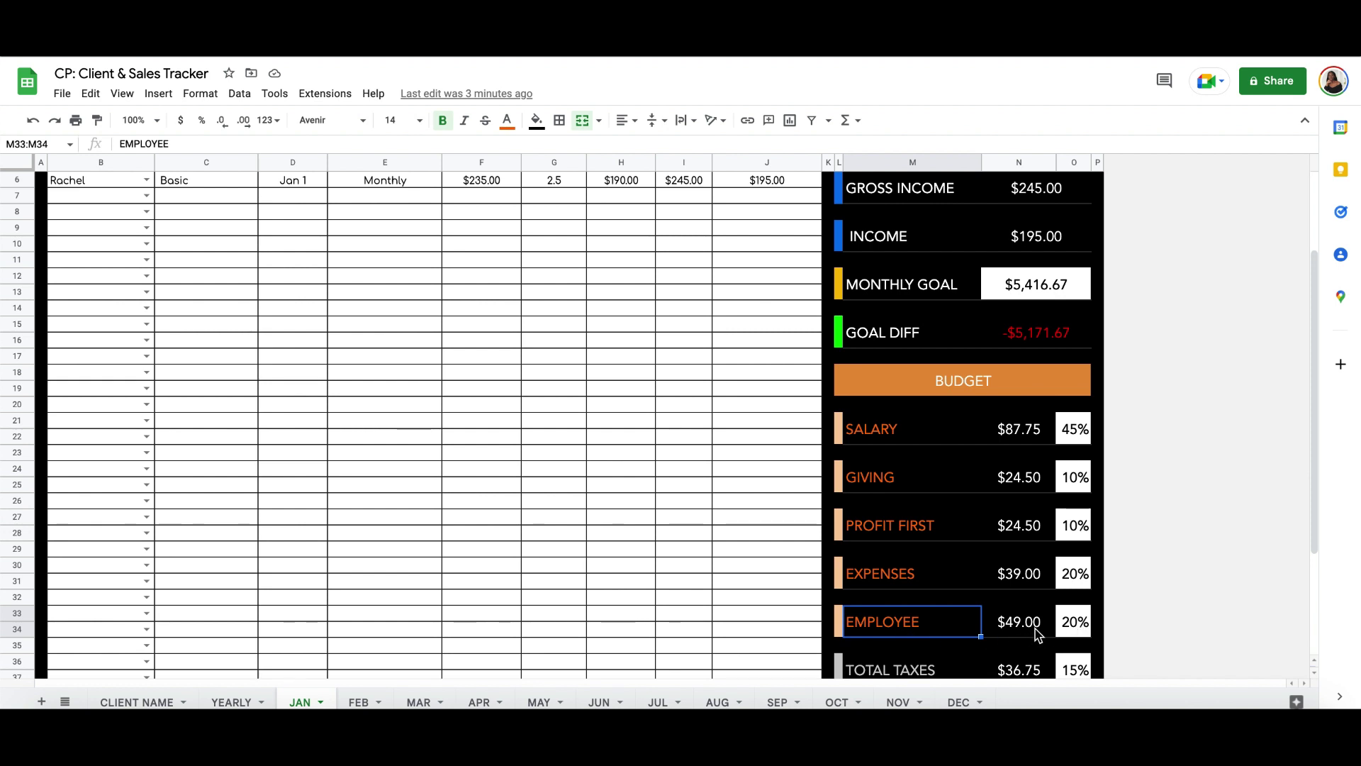
Examine the Employee budget percentage and amount against January's income row, monthly summary and total row.
click(1071, 623)
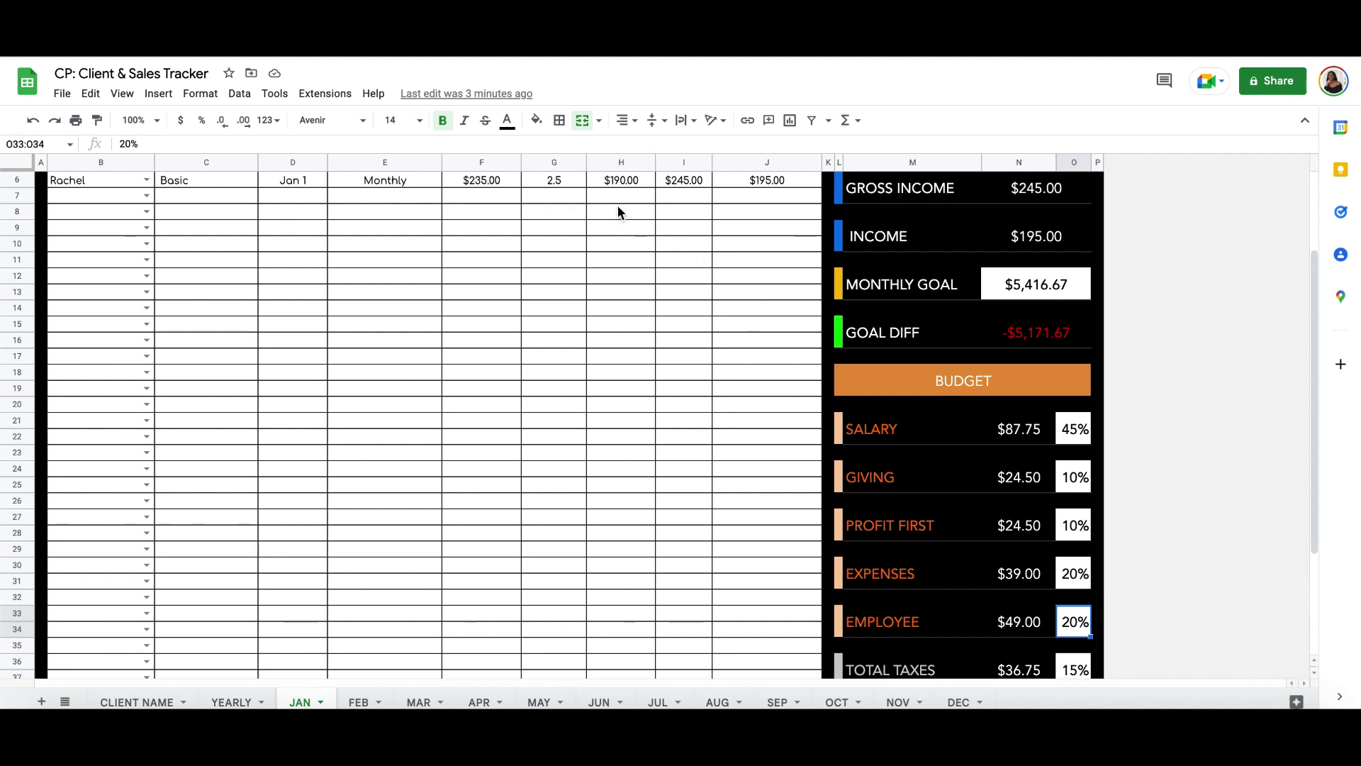
scroll(696, 234, up, 1)
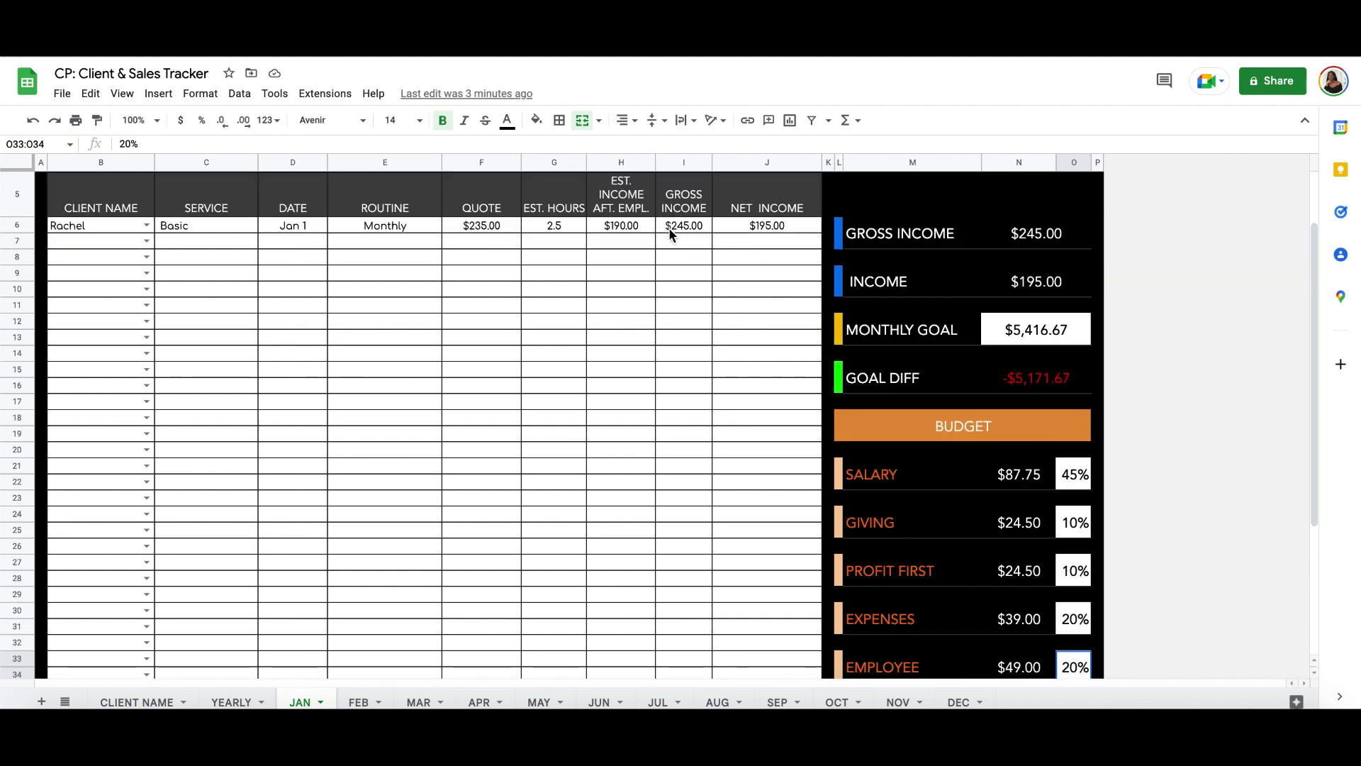
scroll(860, 342, down, 3)
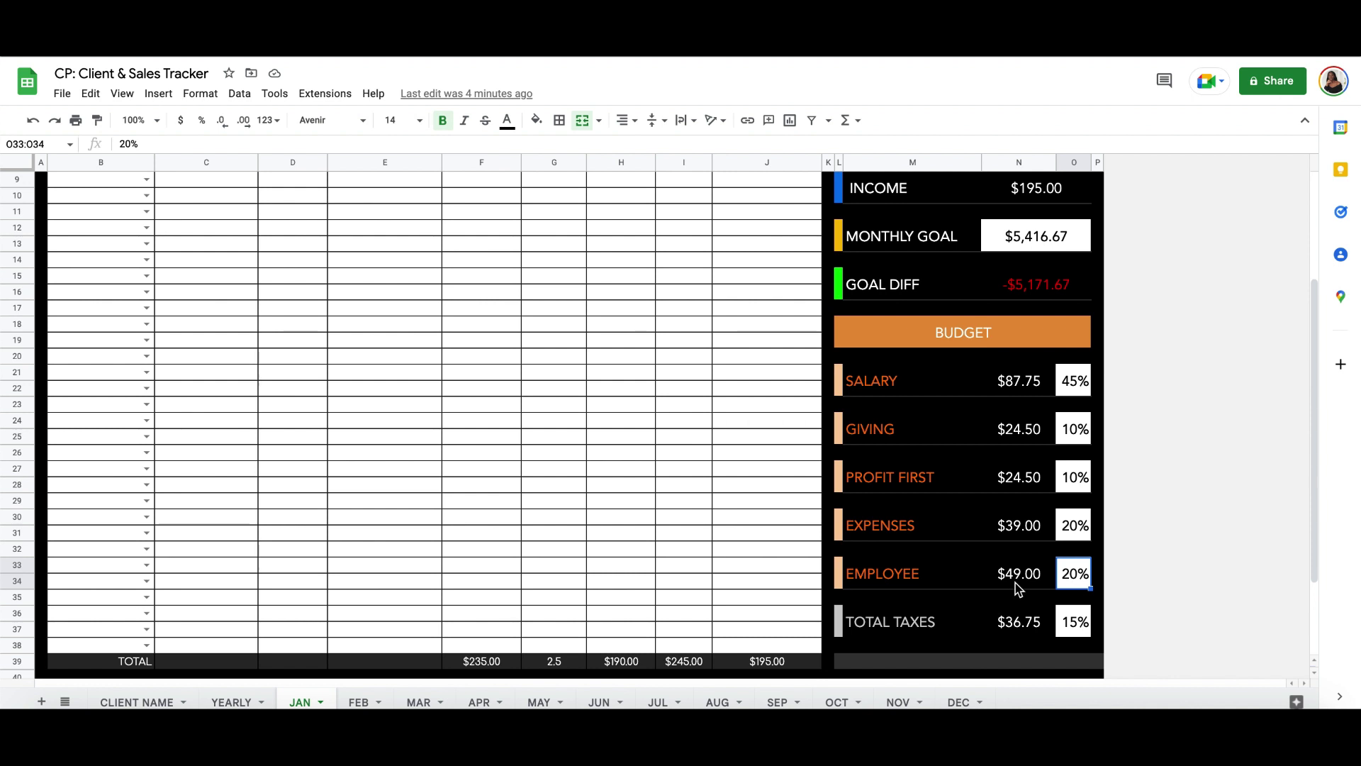
scroll(1031, 471, up, 3)
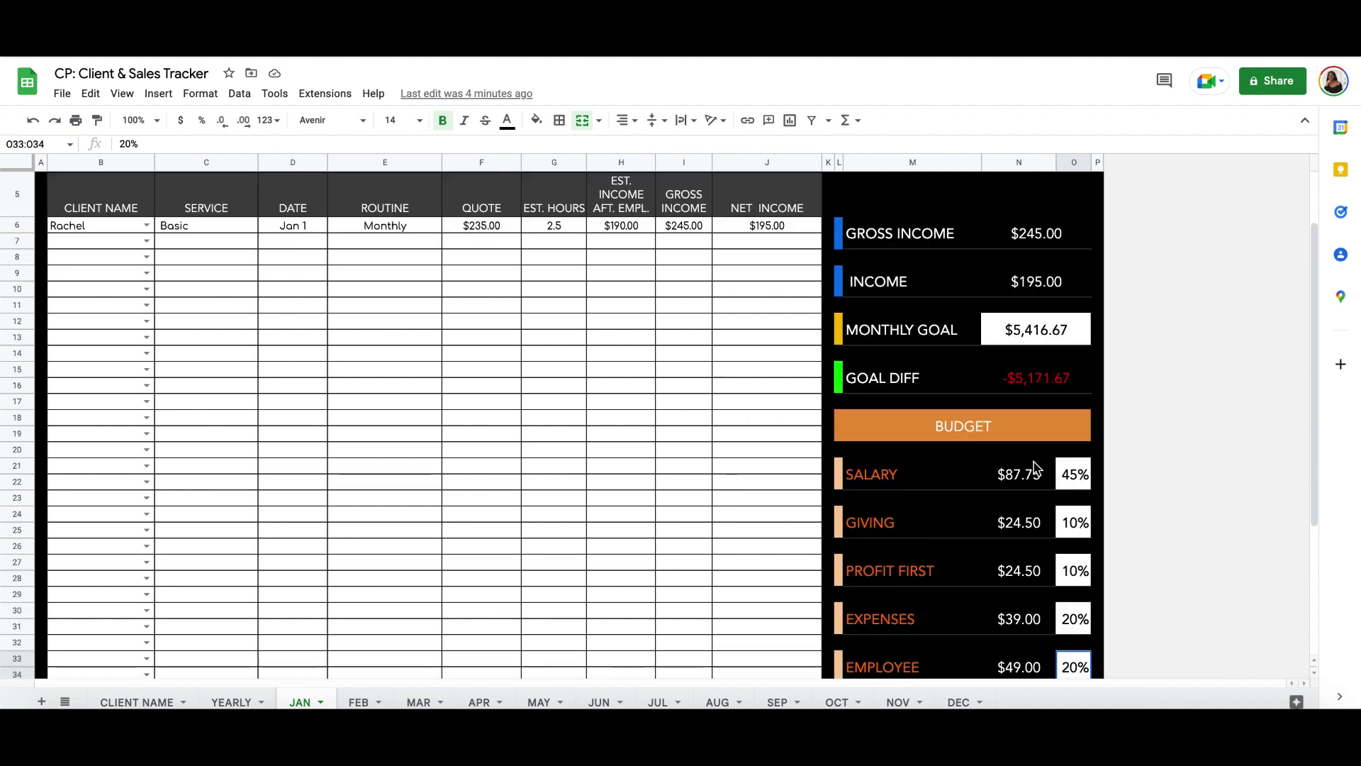
scroll(1036, 468, down, 2)
scroll(1036, 468, down, 3)
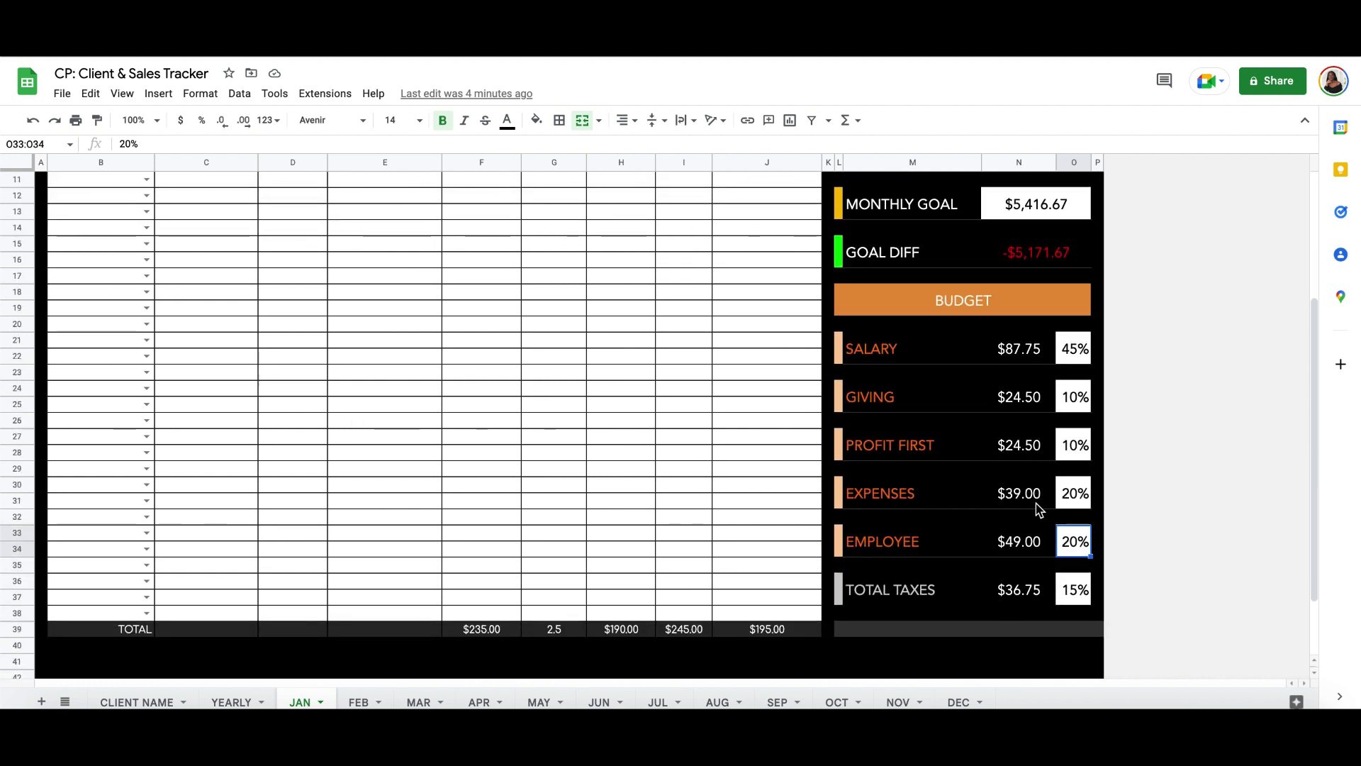
scroll(1037, 547, up, 2)
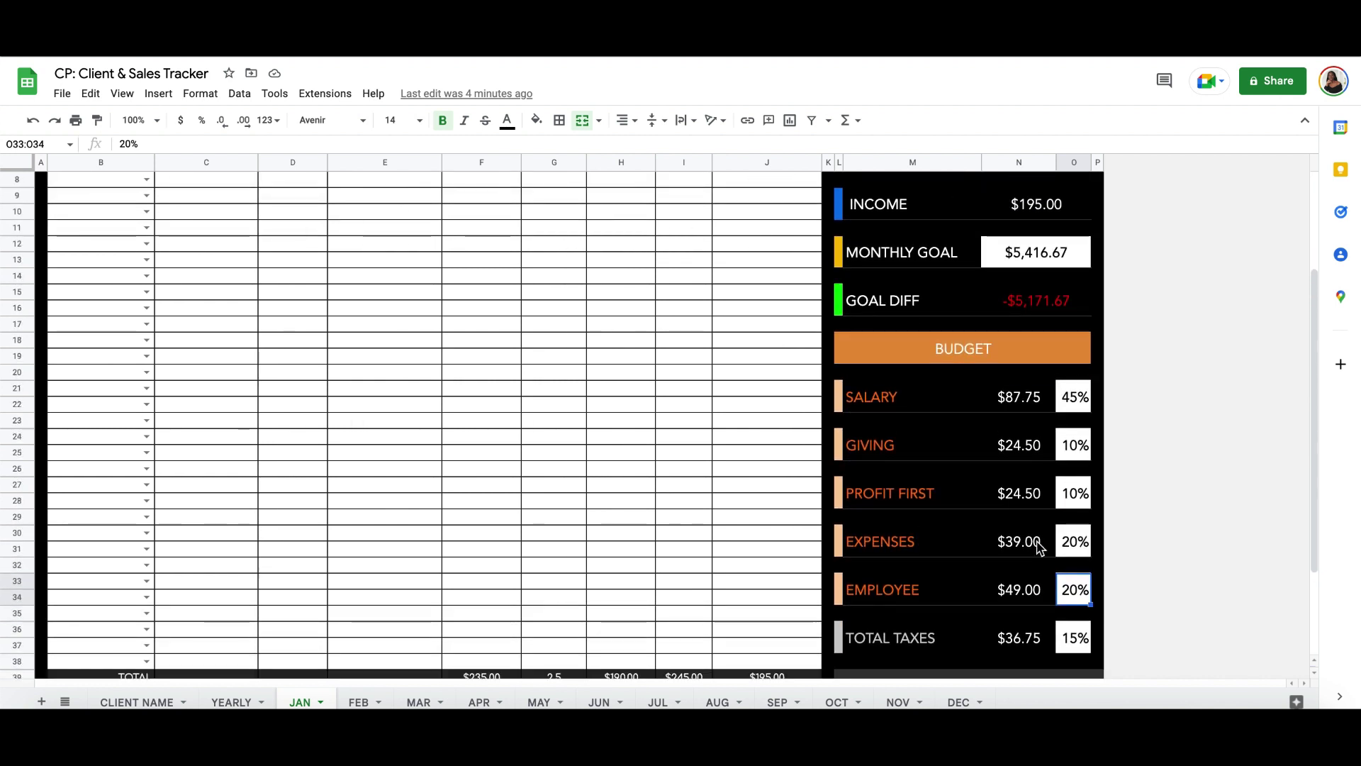
scroll(1038, 546, down, 3)
scroll(1037, 547, down, 1)
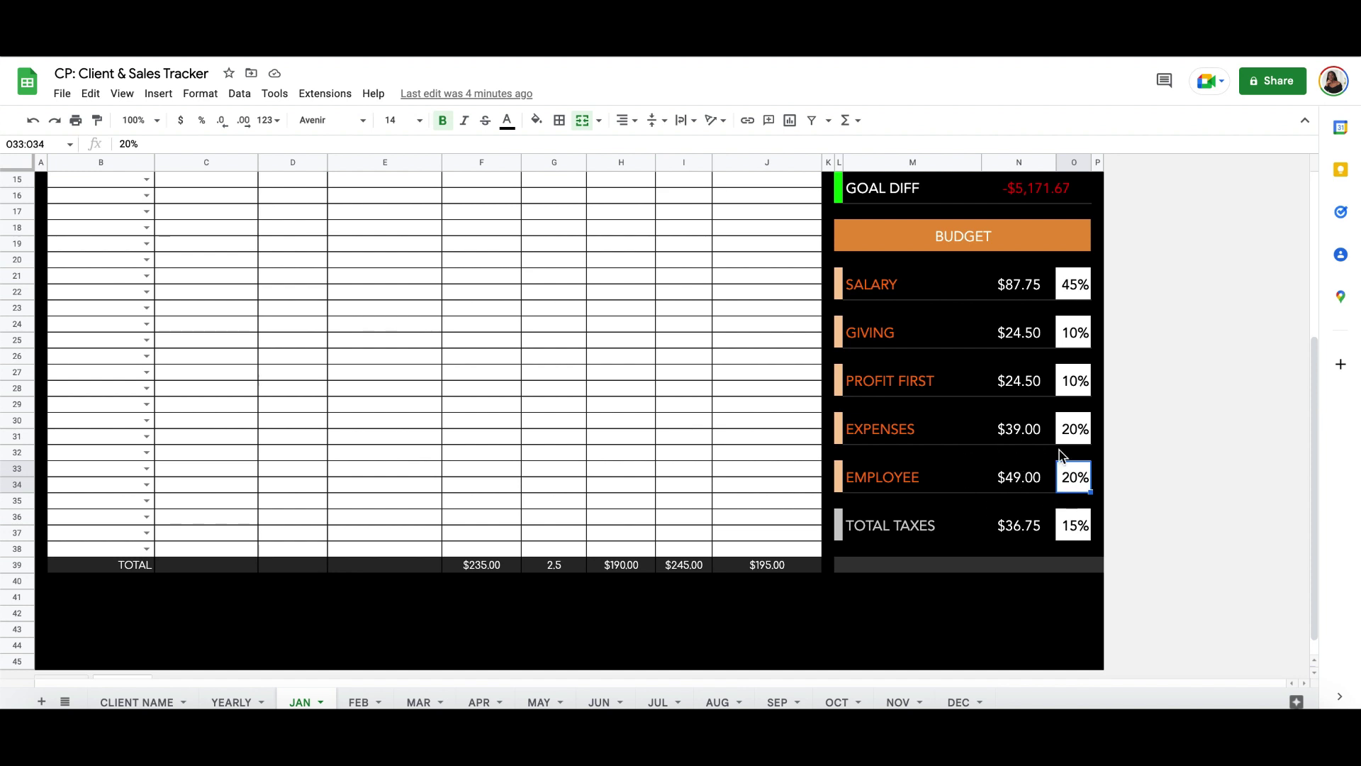
scroll(1061, 454, up, 5)
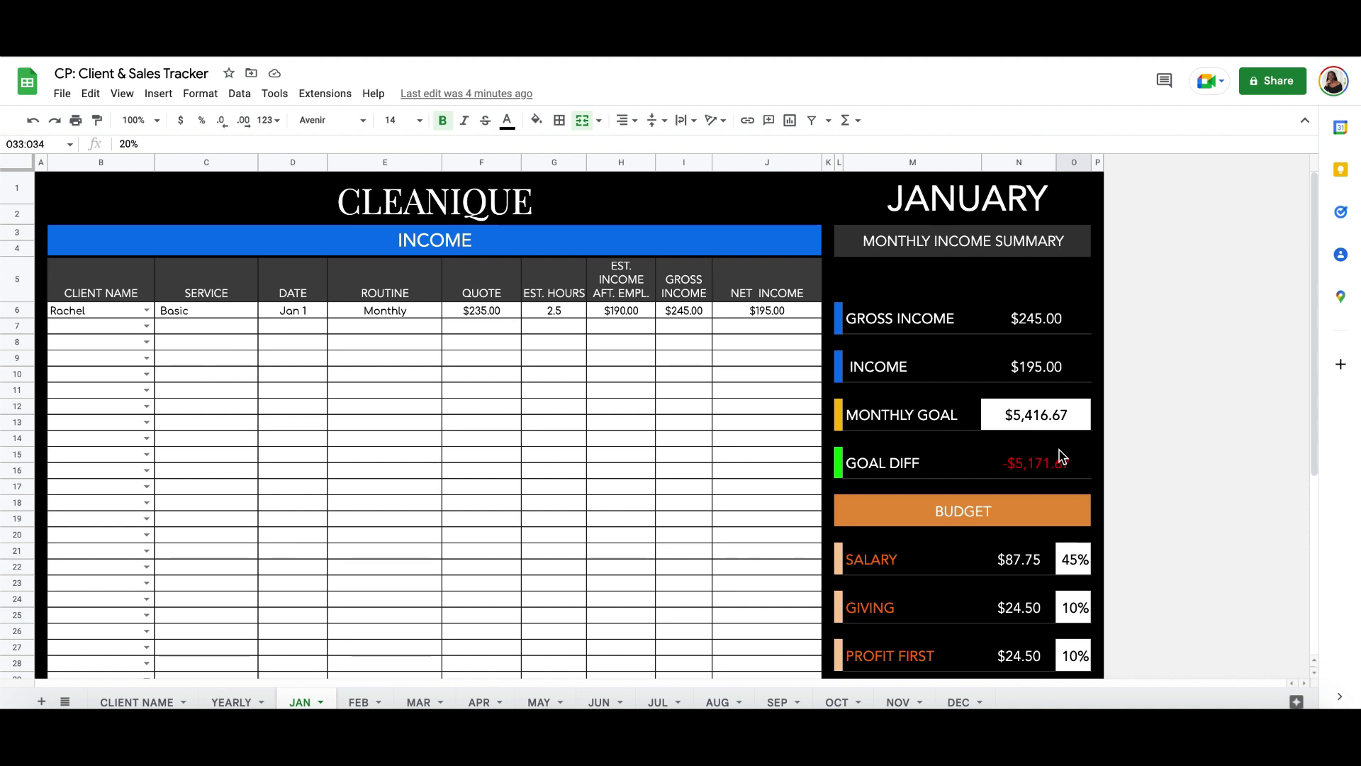
scroll(1061, 454, down, 5)
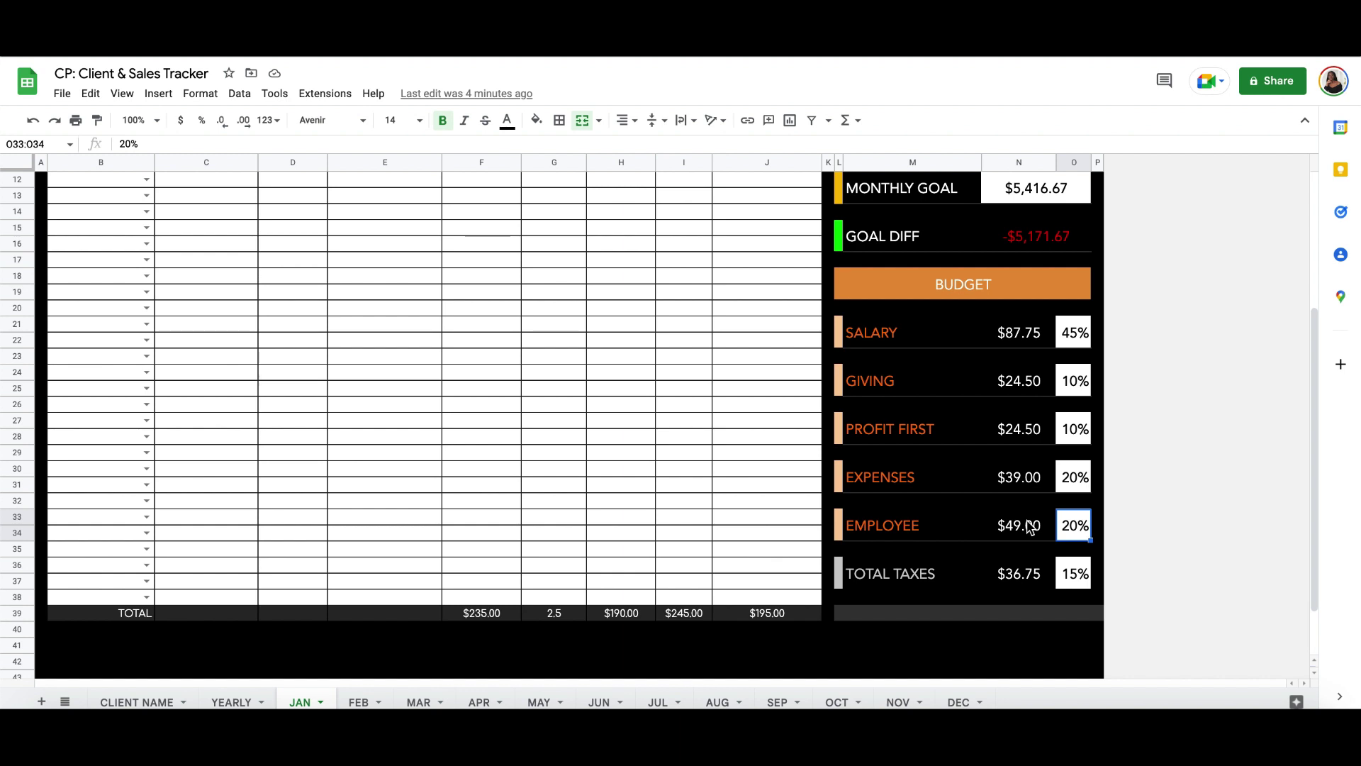
double_click(1072, 526)
click(1064, 519)
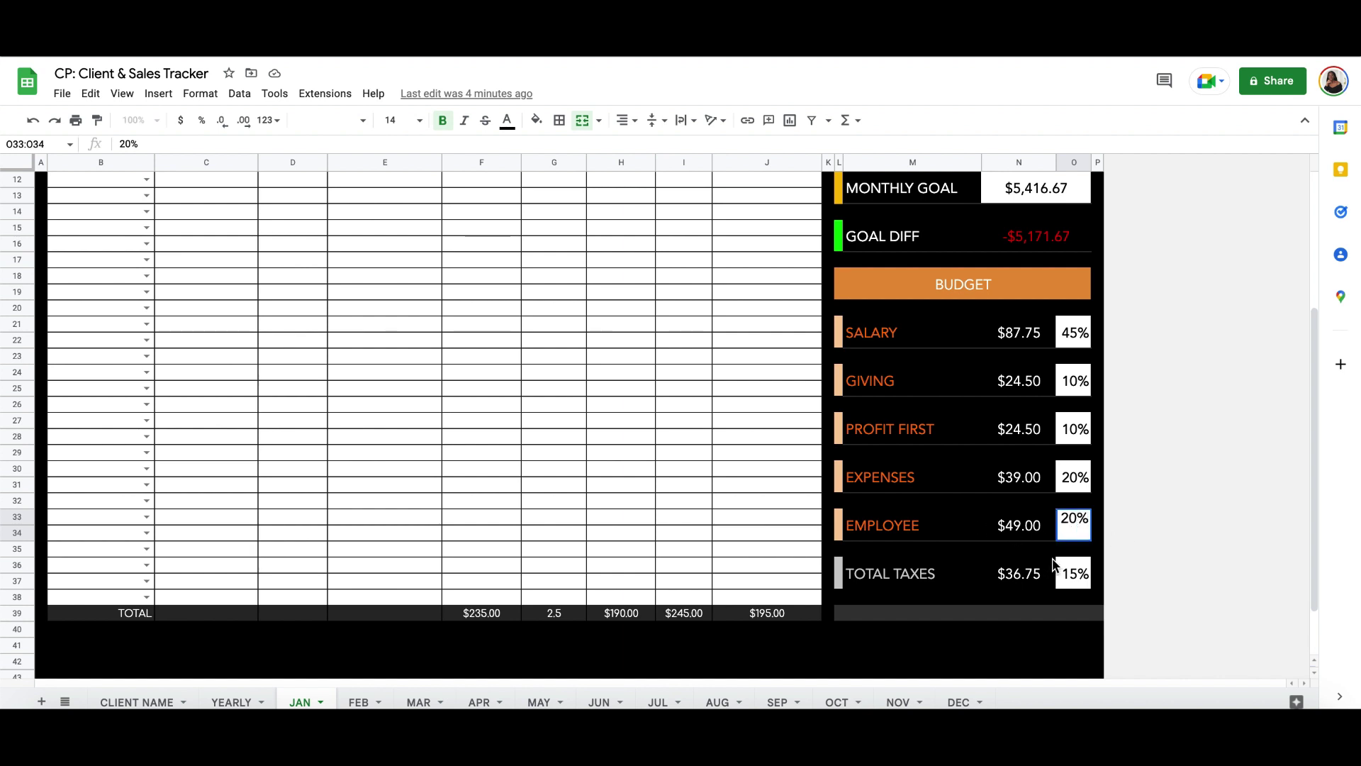
Inspect the Total Taxes formula in January's budget and trace which income figure it references.
click(1008, 574)
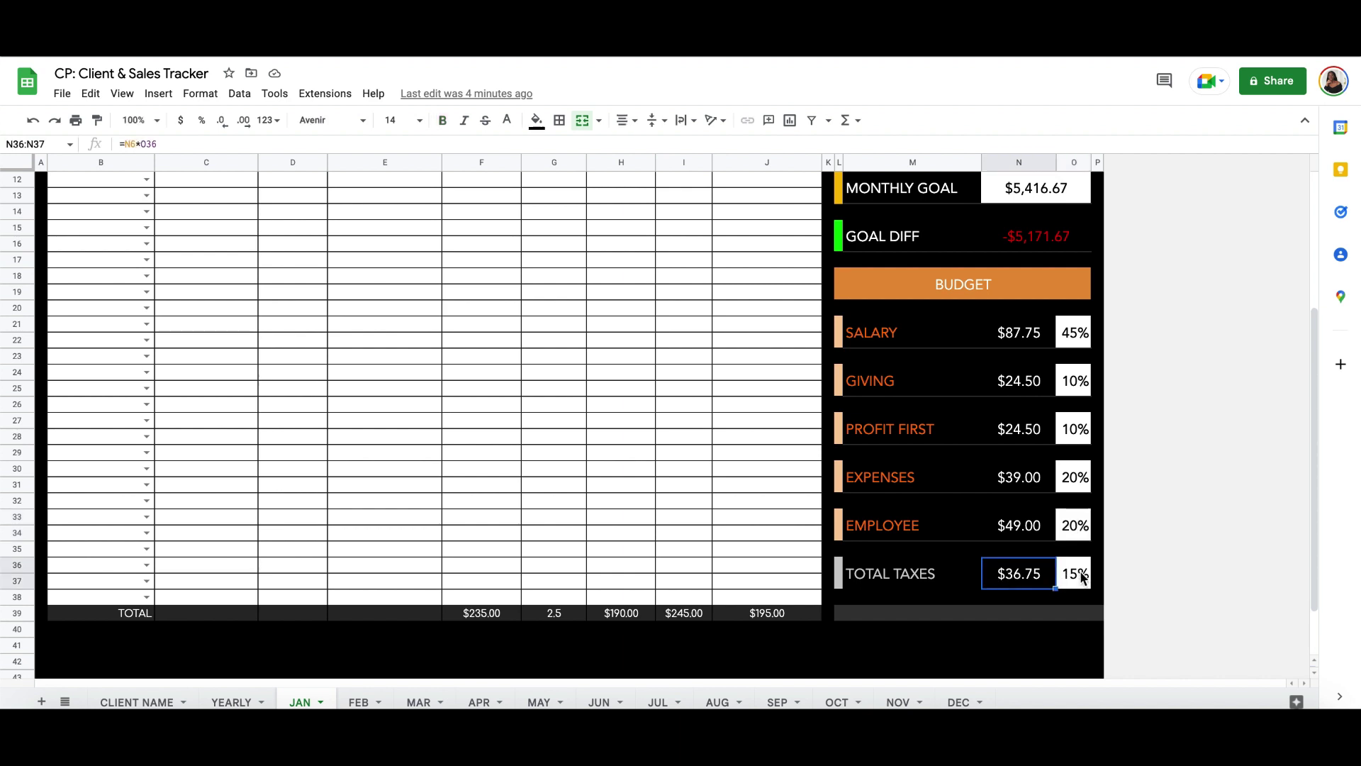
double_click(1025, 572)
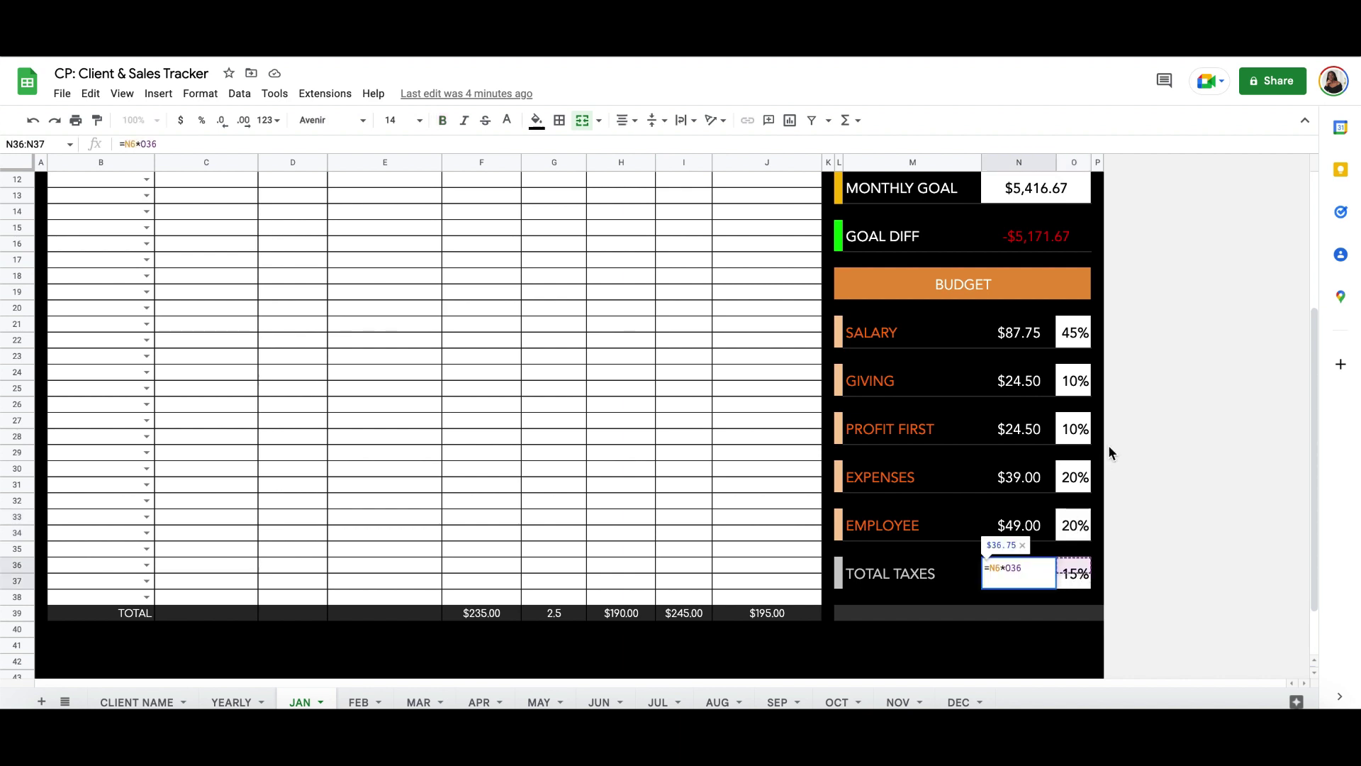
scroll(1108, 445, up, 3)
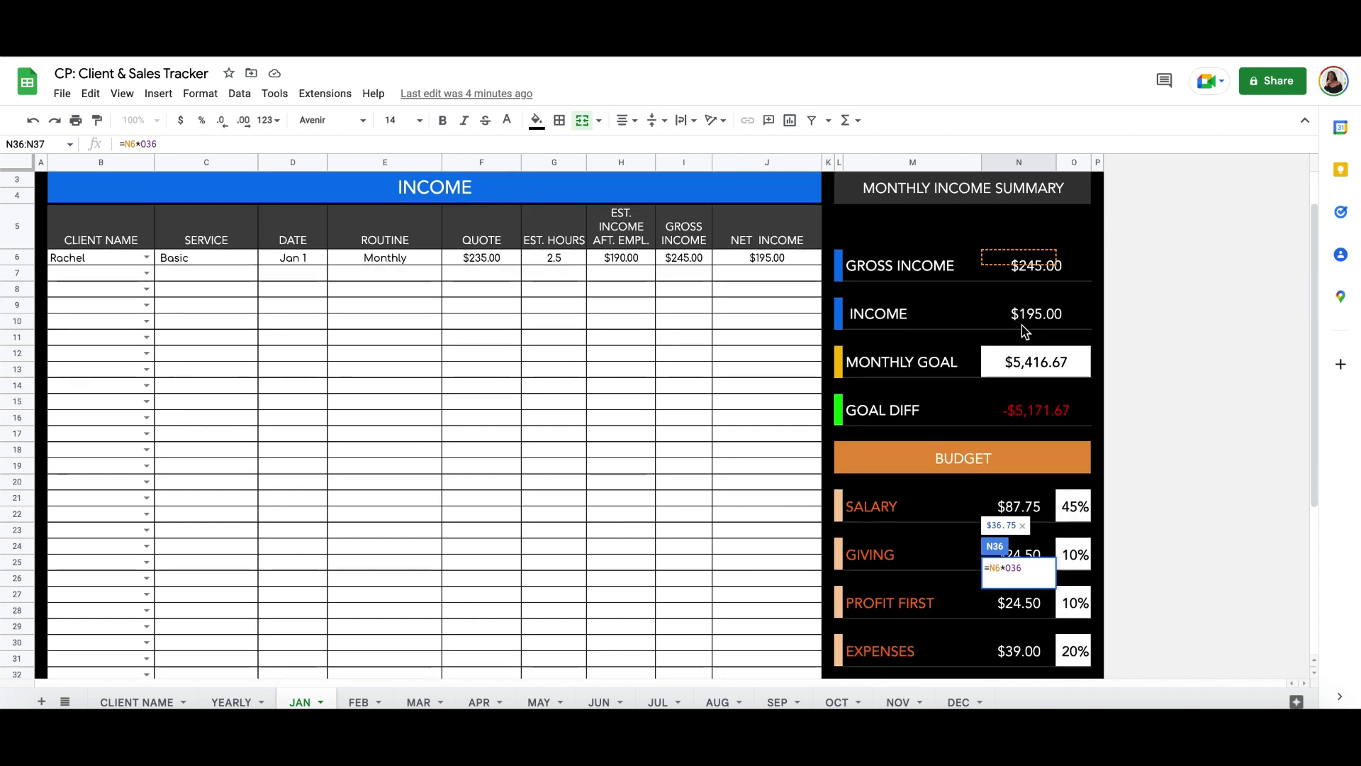
scroll(1190, 592, down, 3)
click(1173, 588)
scroll(1137, 504, down, 2)
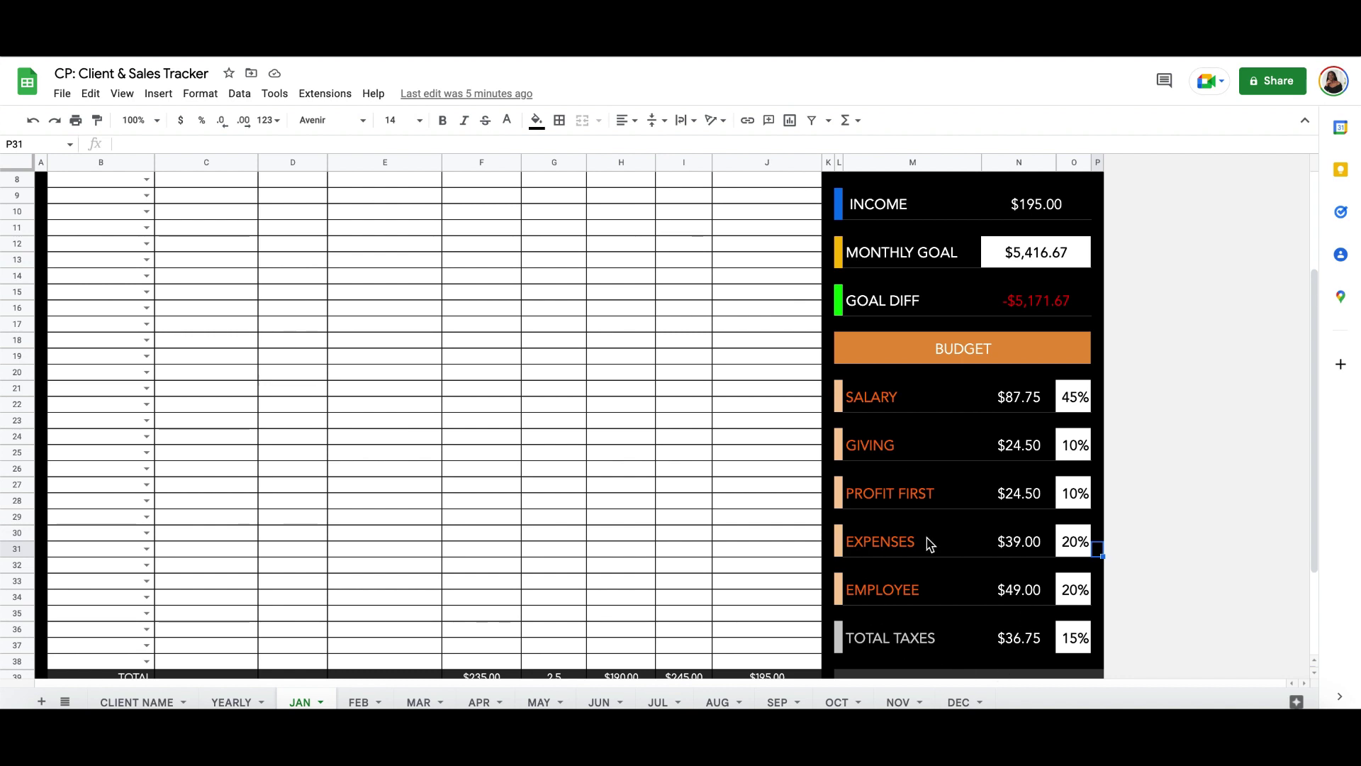
Review January's income summary and budget list, checking the Giving and Profit First percentage cells.
scroll(710, 448, up, 5)
scroll(710, 448, down, 2)
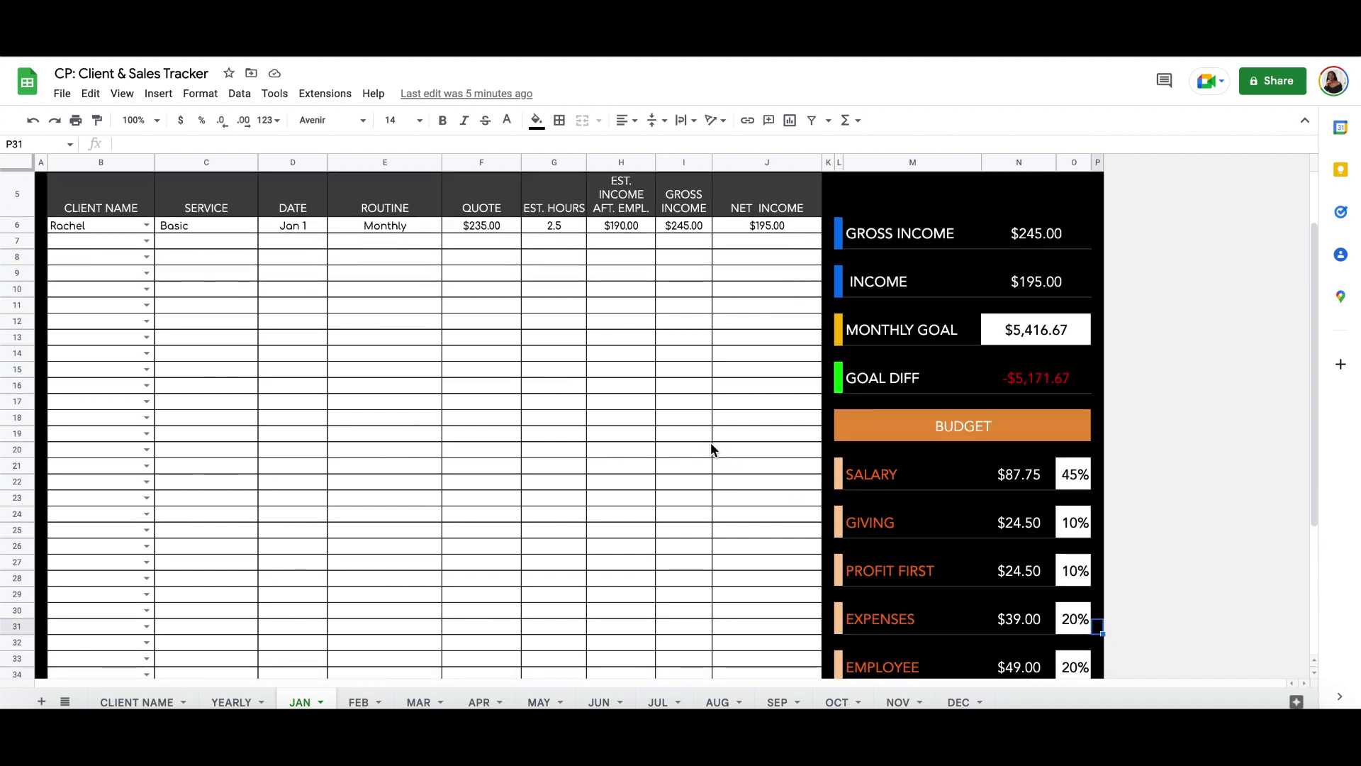
scroll(712, 448, down, 3)
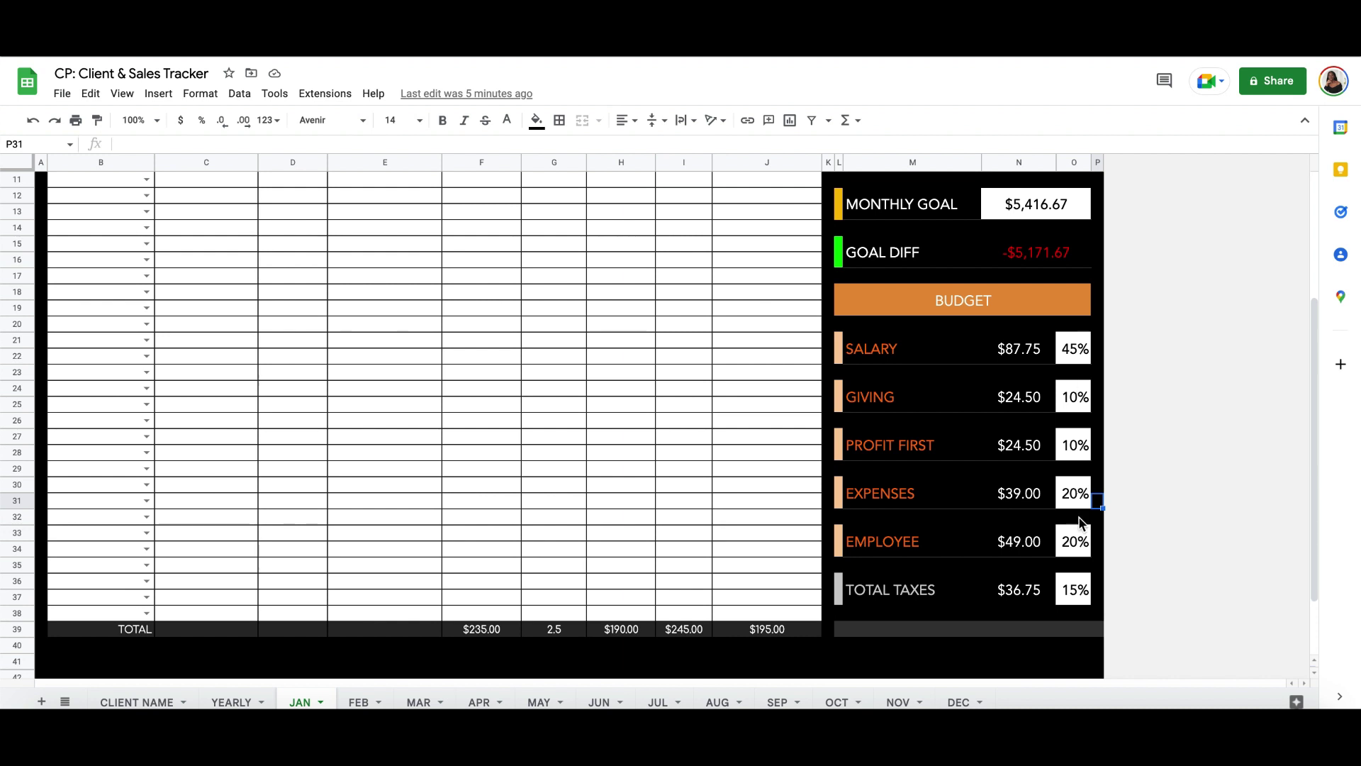
click(1078, 400)
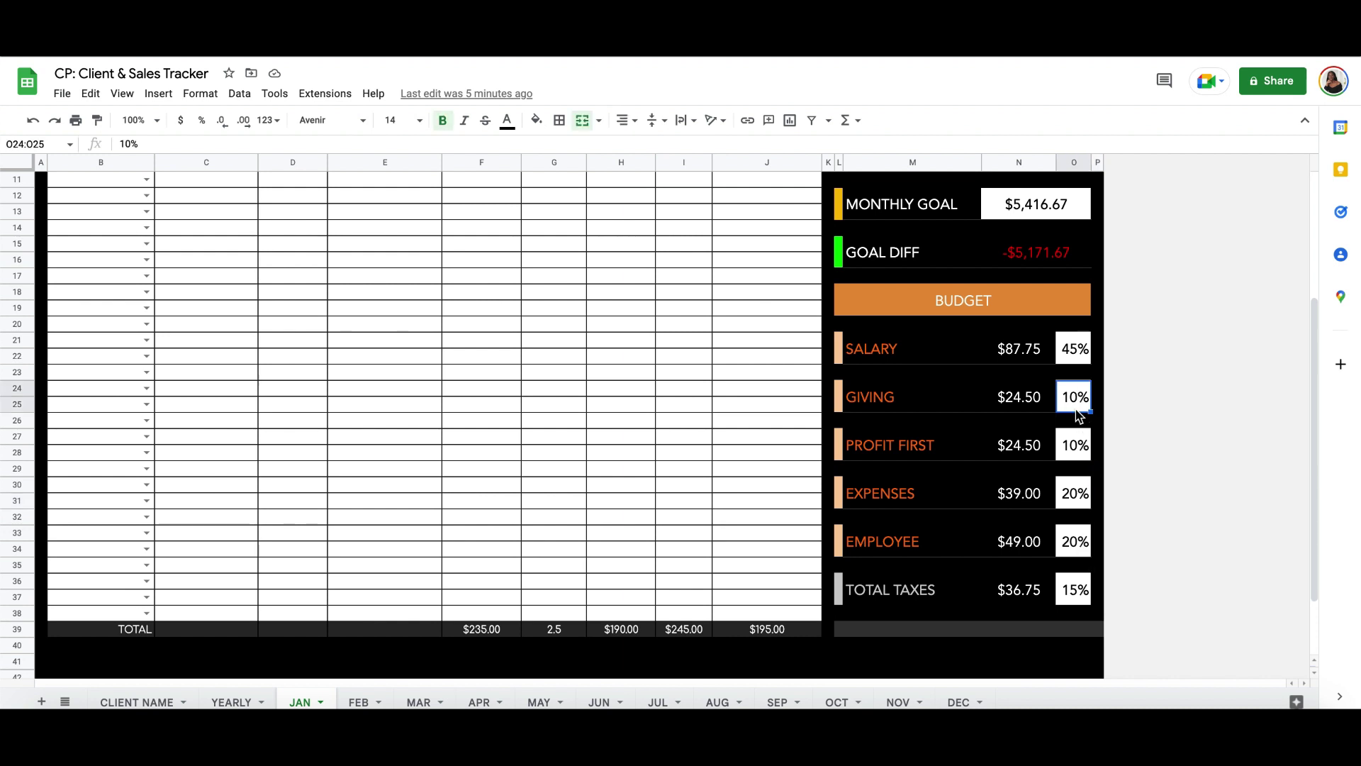
click(1079, 448)
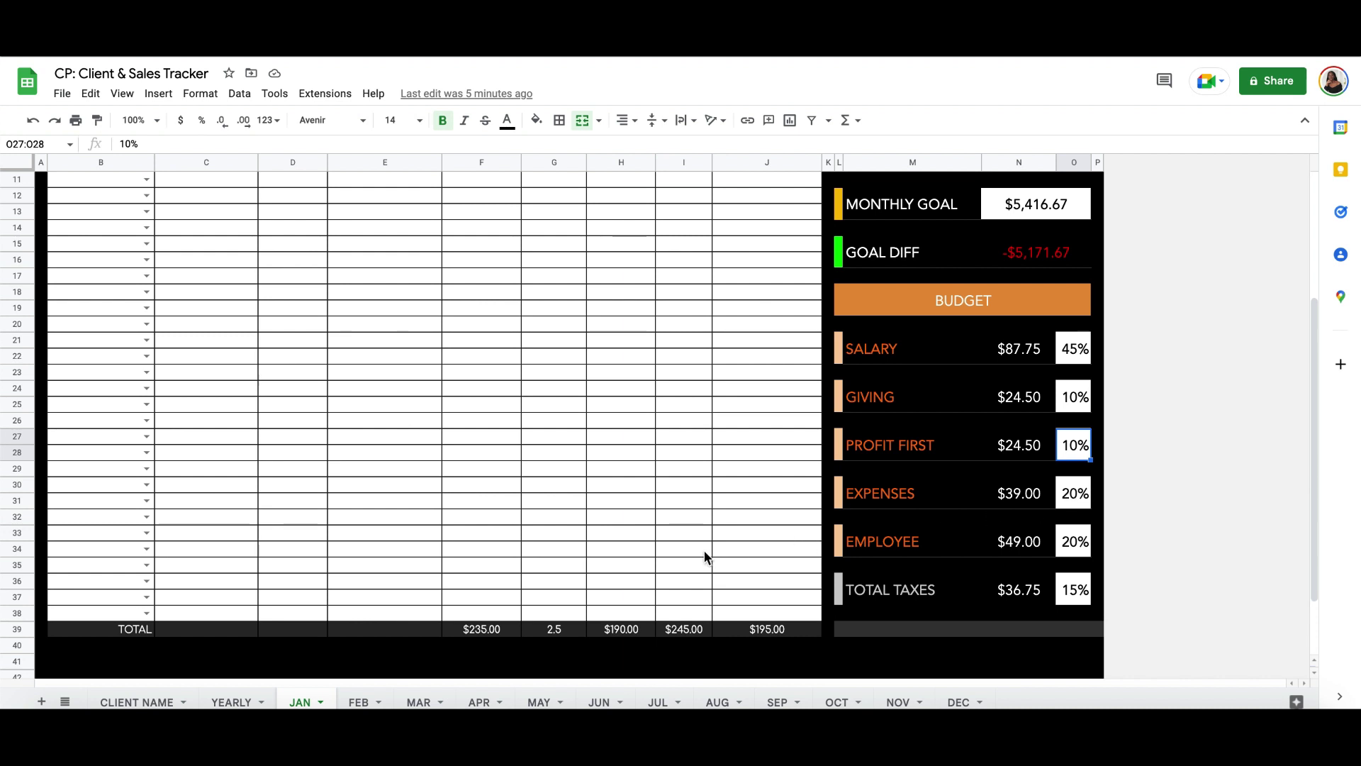
Review the empty February and March sheets' income and budget layout and return to the January sheet.
click(362, 701)
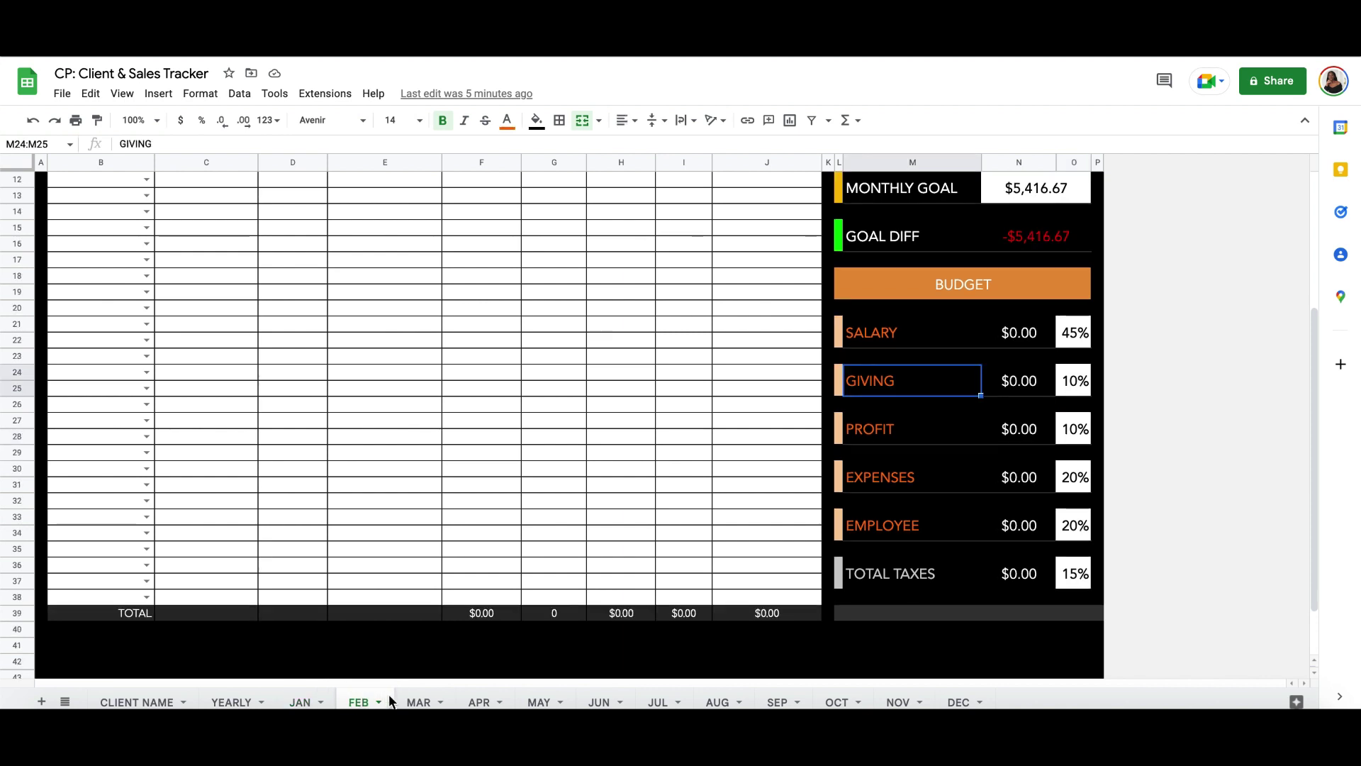
scroll(458, 568, up, 5)
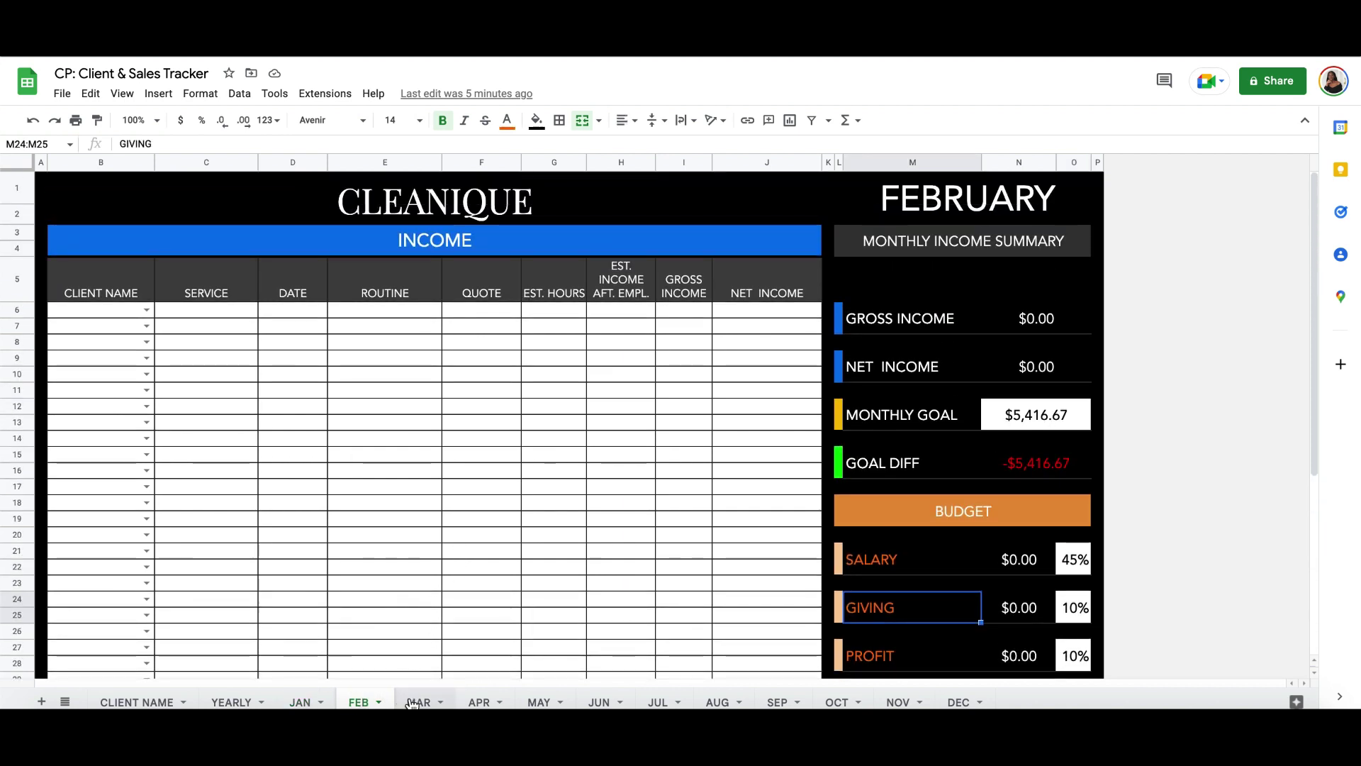
click(450, 701)
click(365, 700)
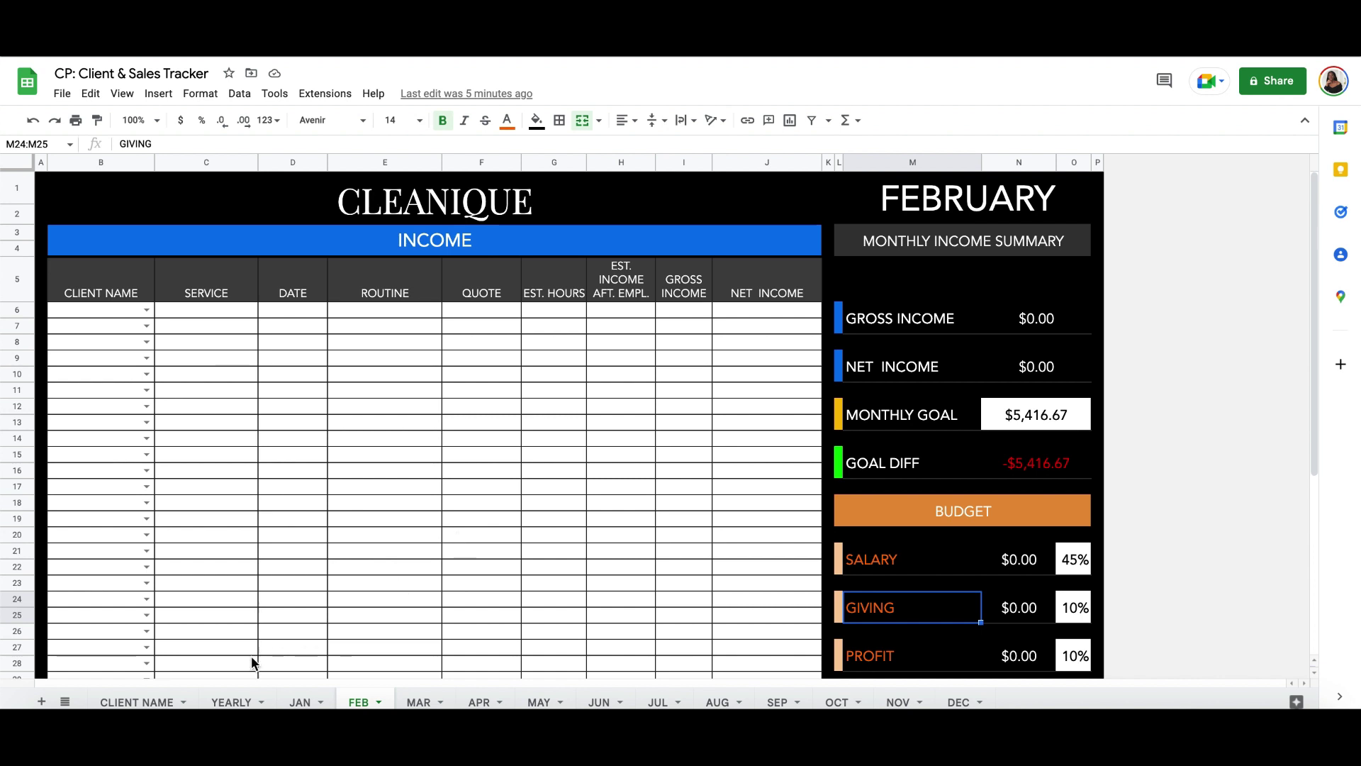
click(302, 701)
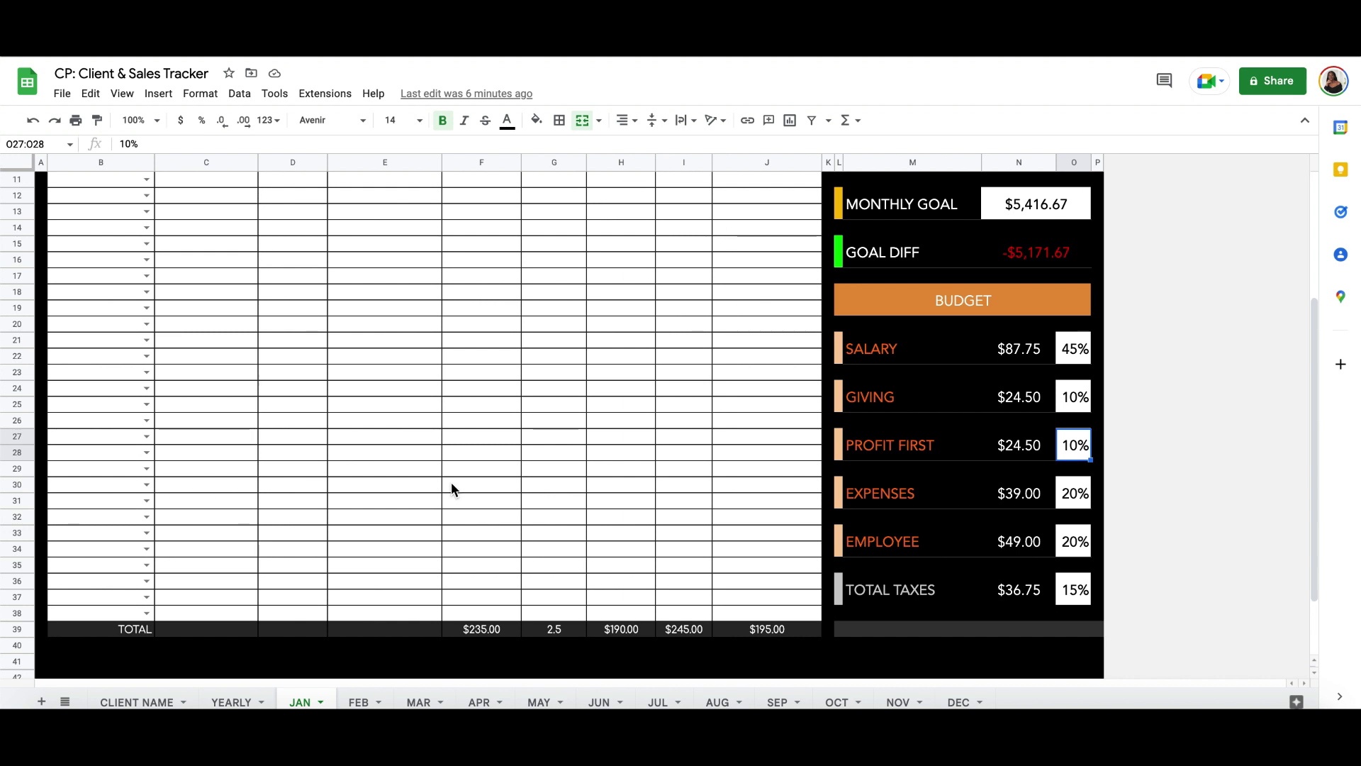
Try a pale orange fill on January's CLEANIQUE title banner and undo the colour change.
scroll(452, 483, up, 3)
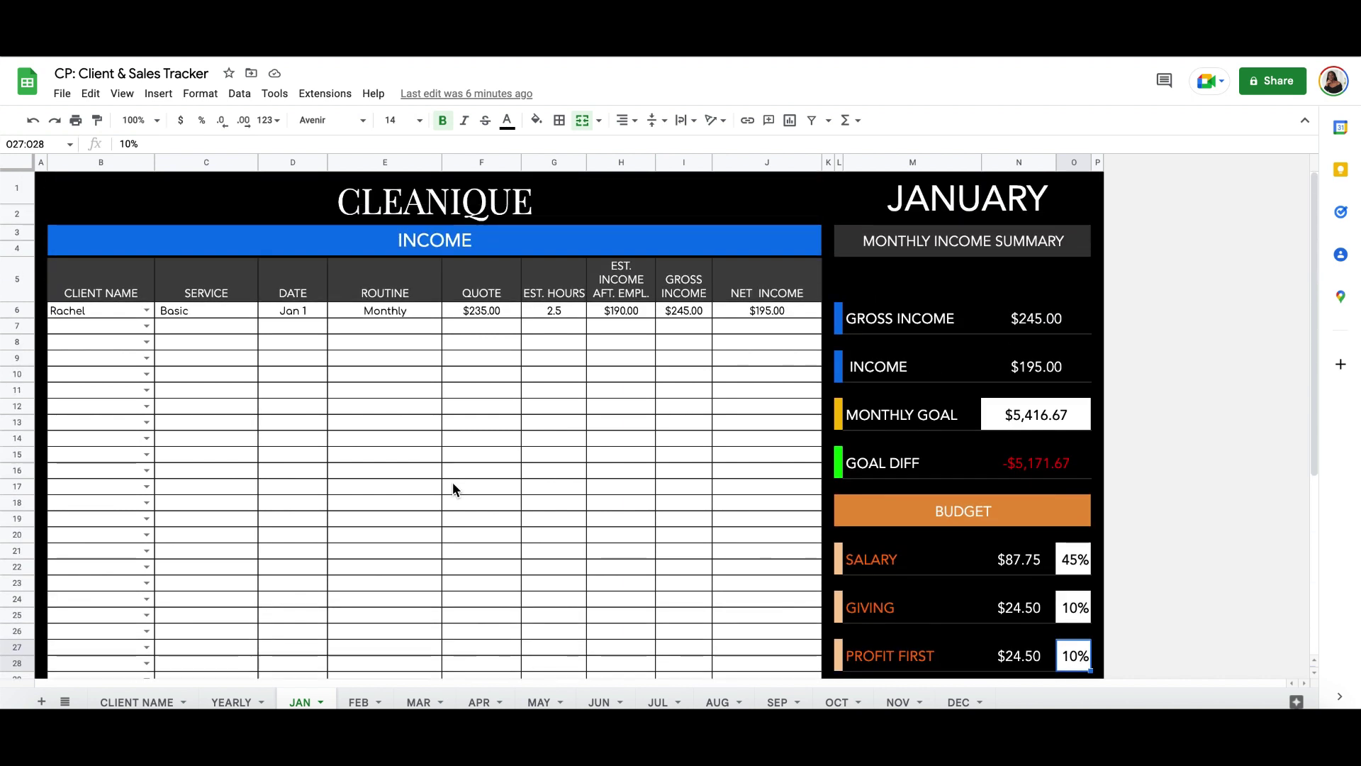
click(609, 194)
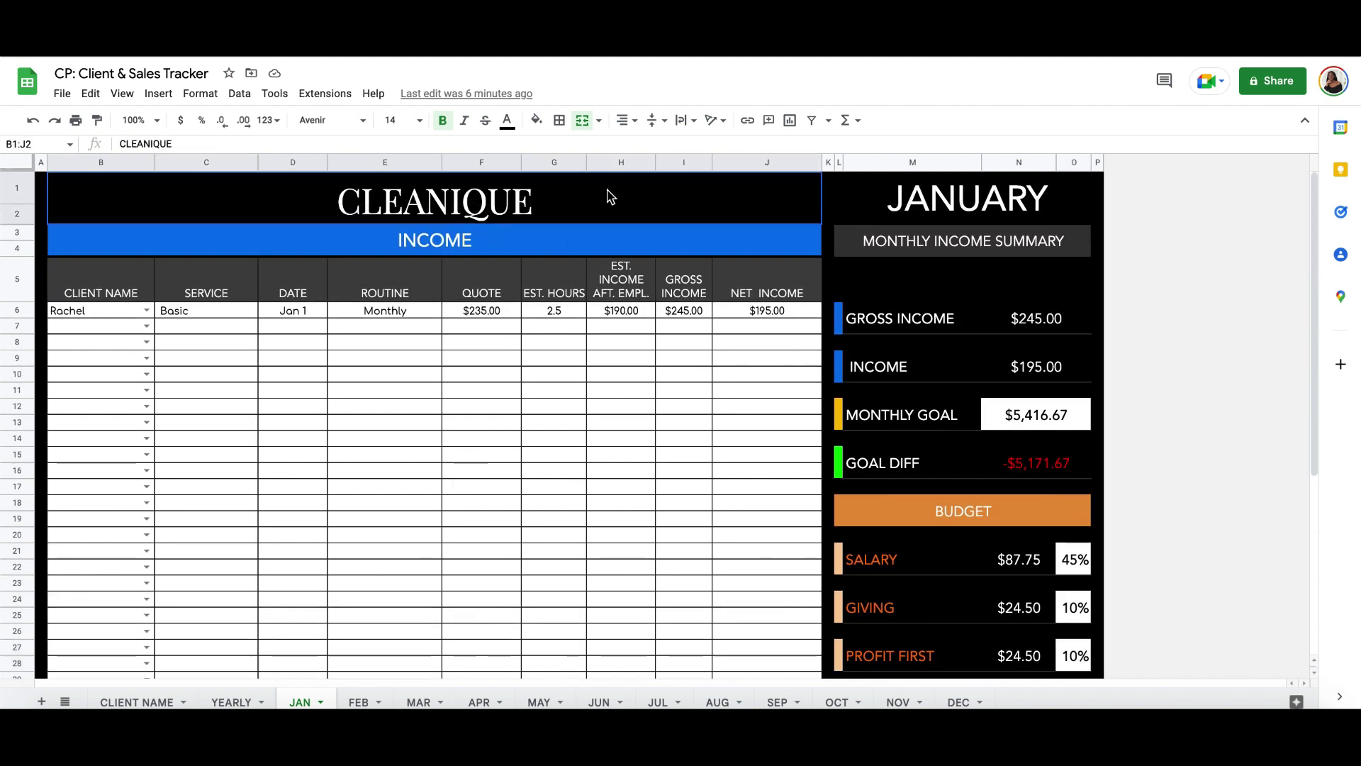
click(536, 121)
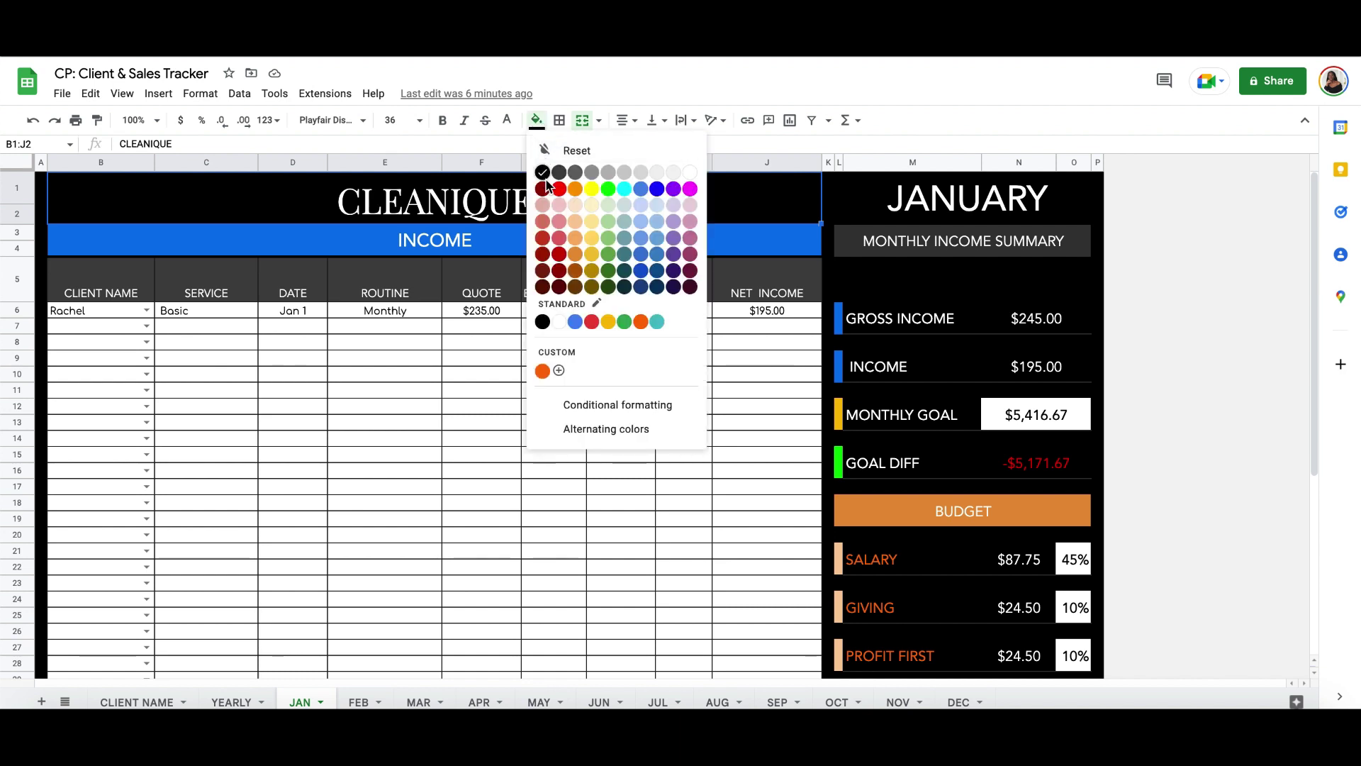
click(574, 205)
click(536, 120)
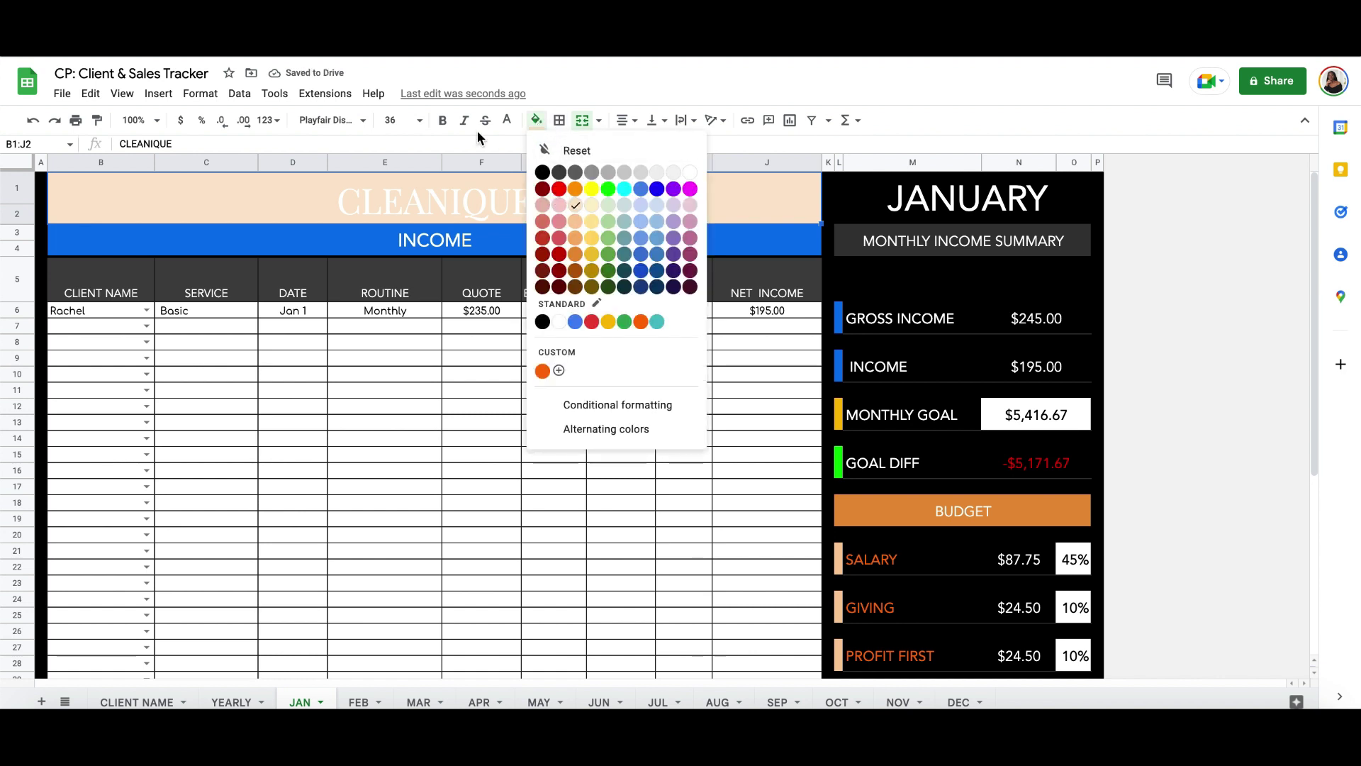
click(34, 123)
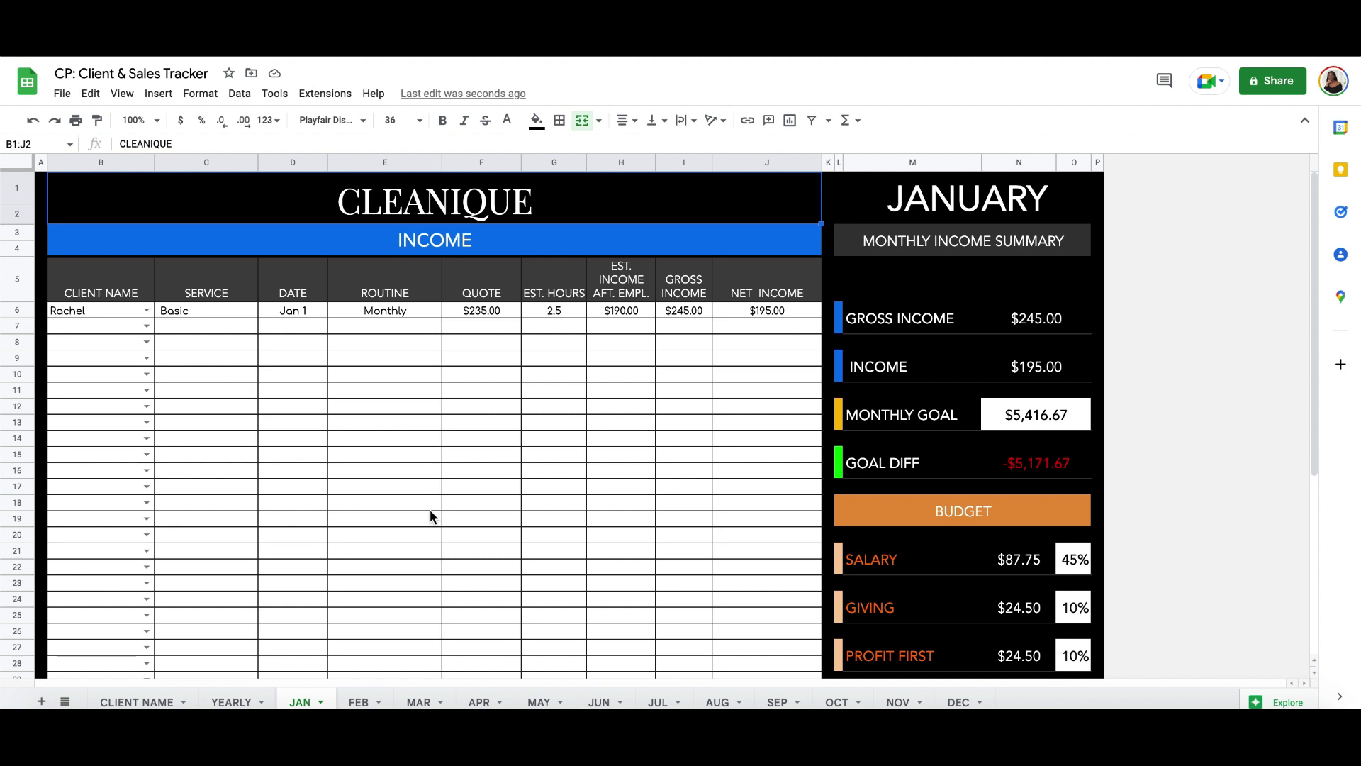
scroll(515, 546, down, 3)
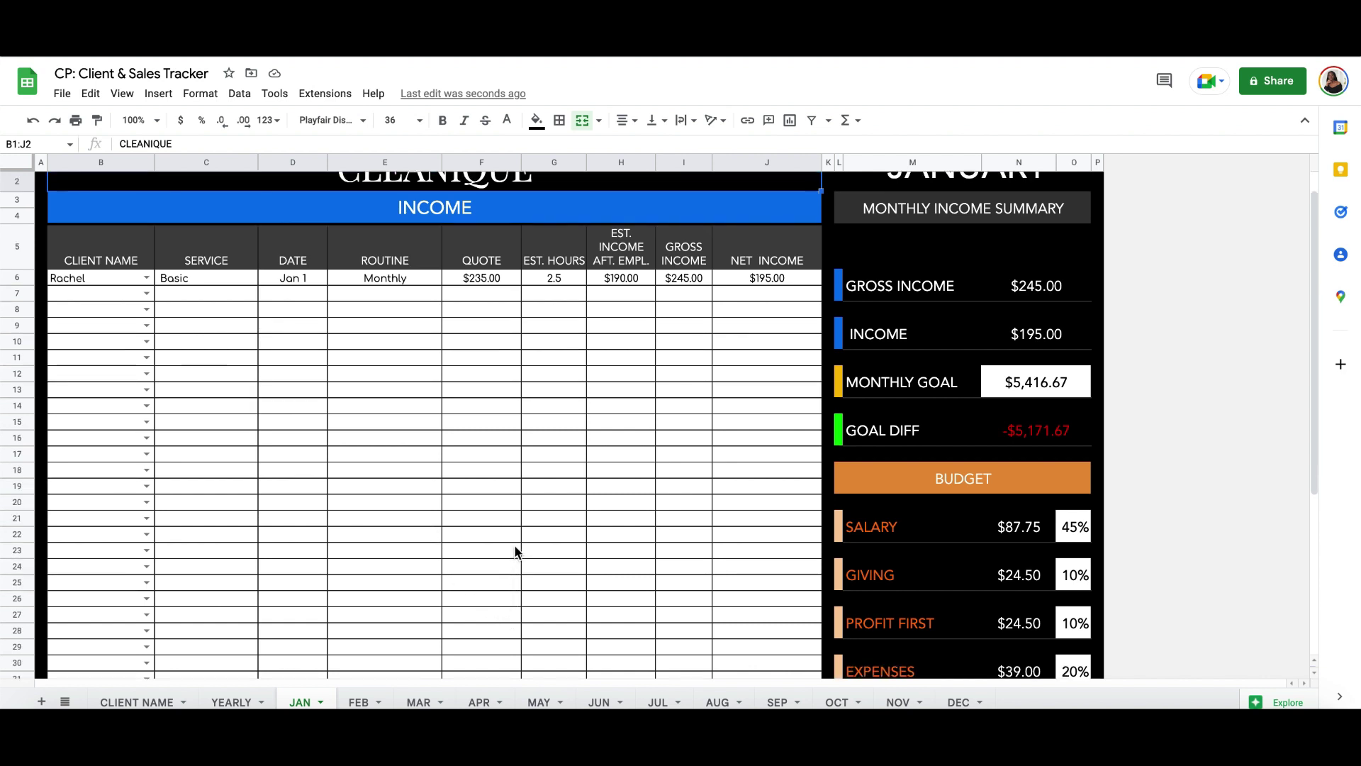